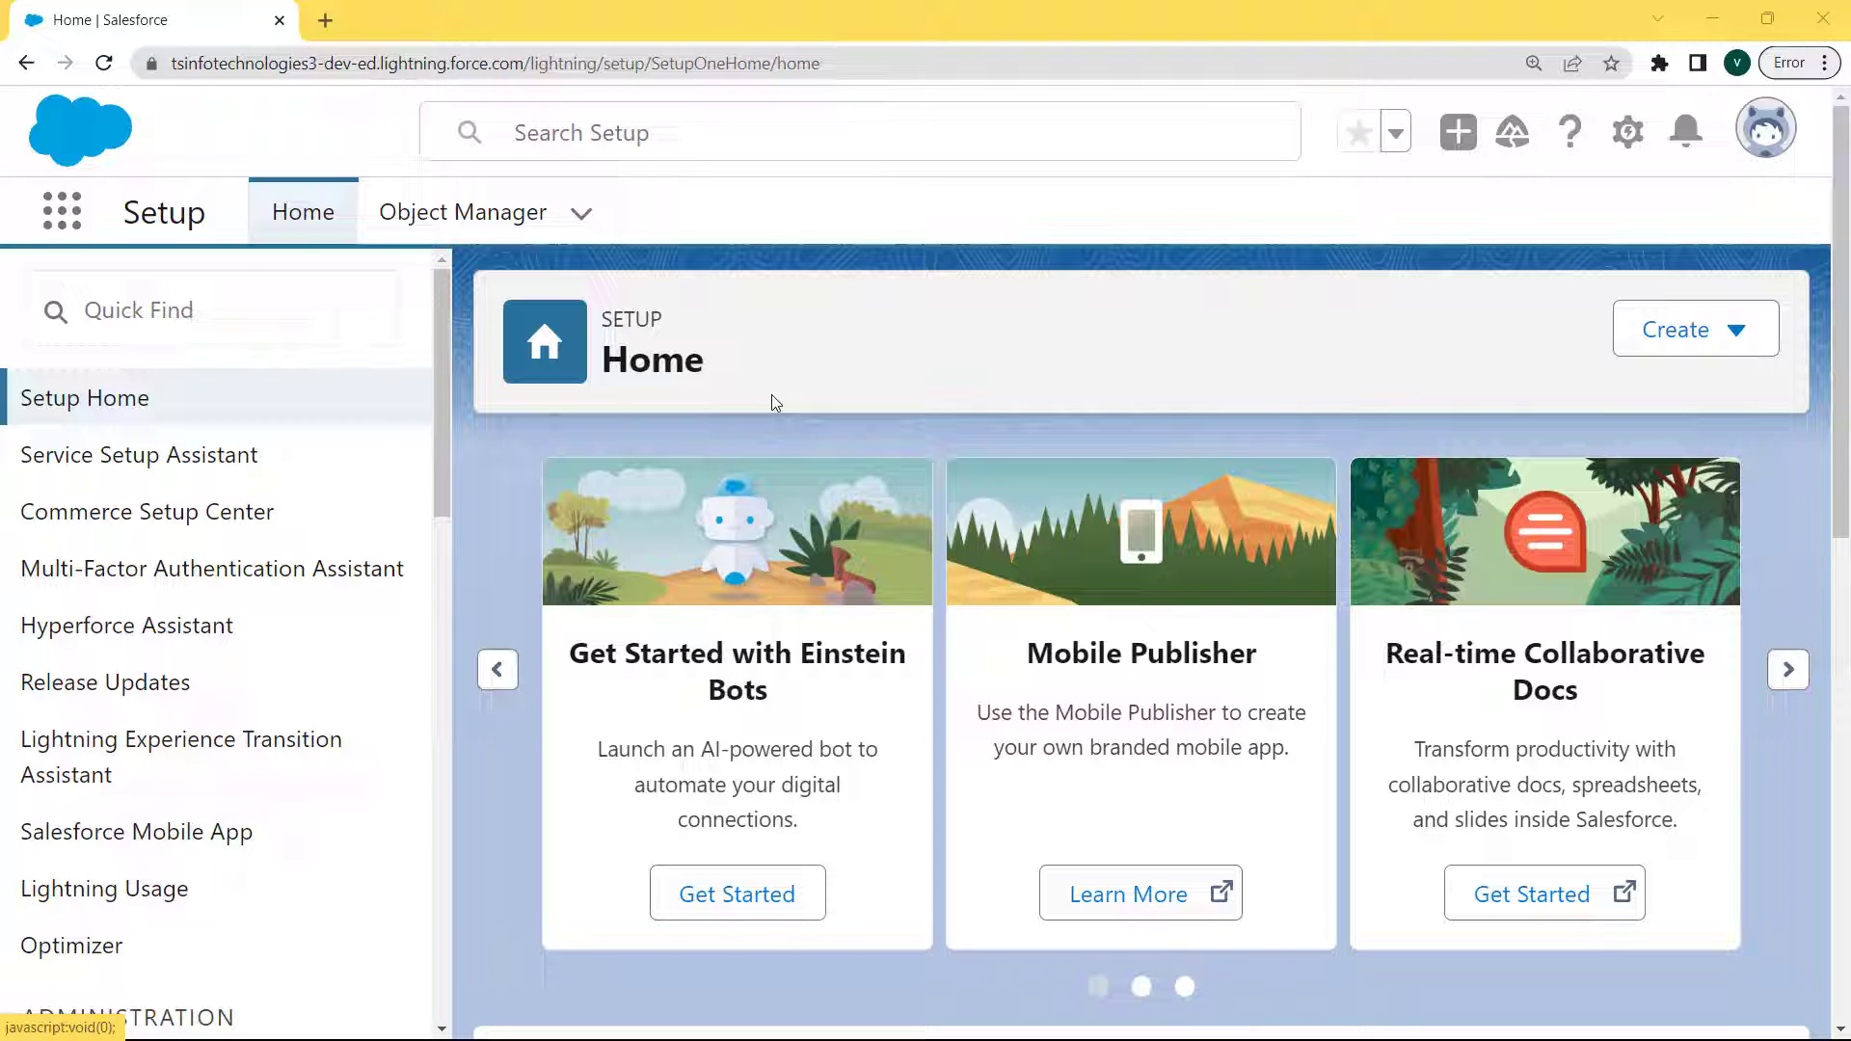
# - From Setup's Object Manager, find the Case object and show its Fields & Relationships list
pyautogui.click(1629, 133)
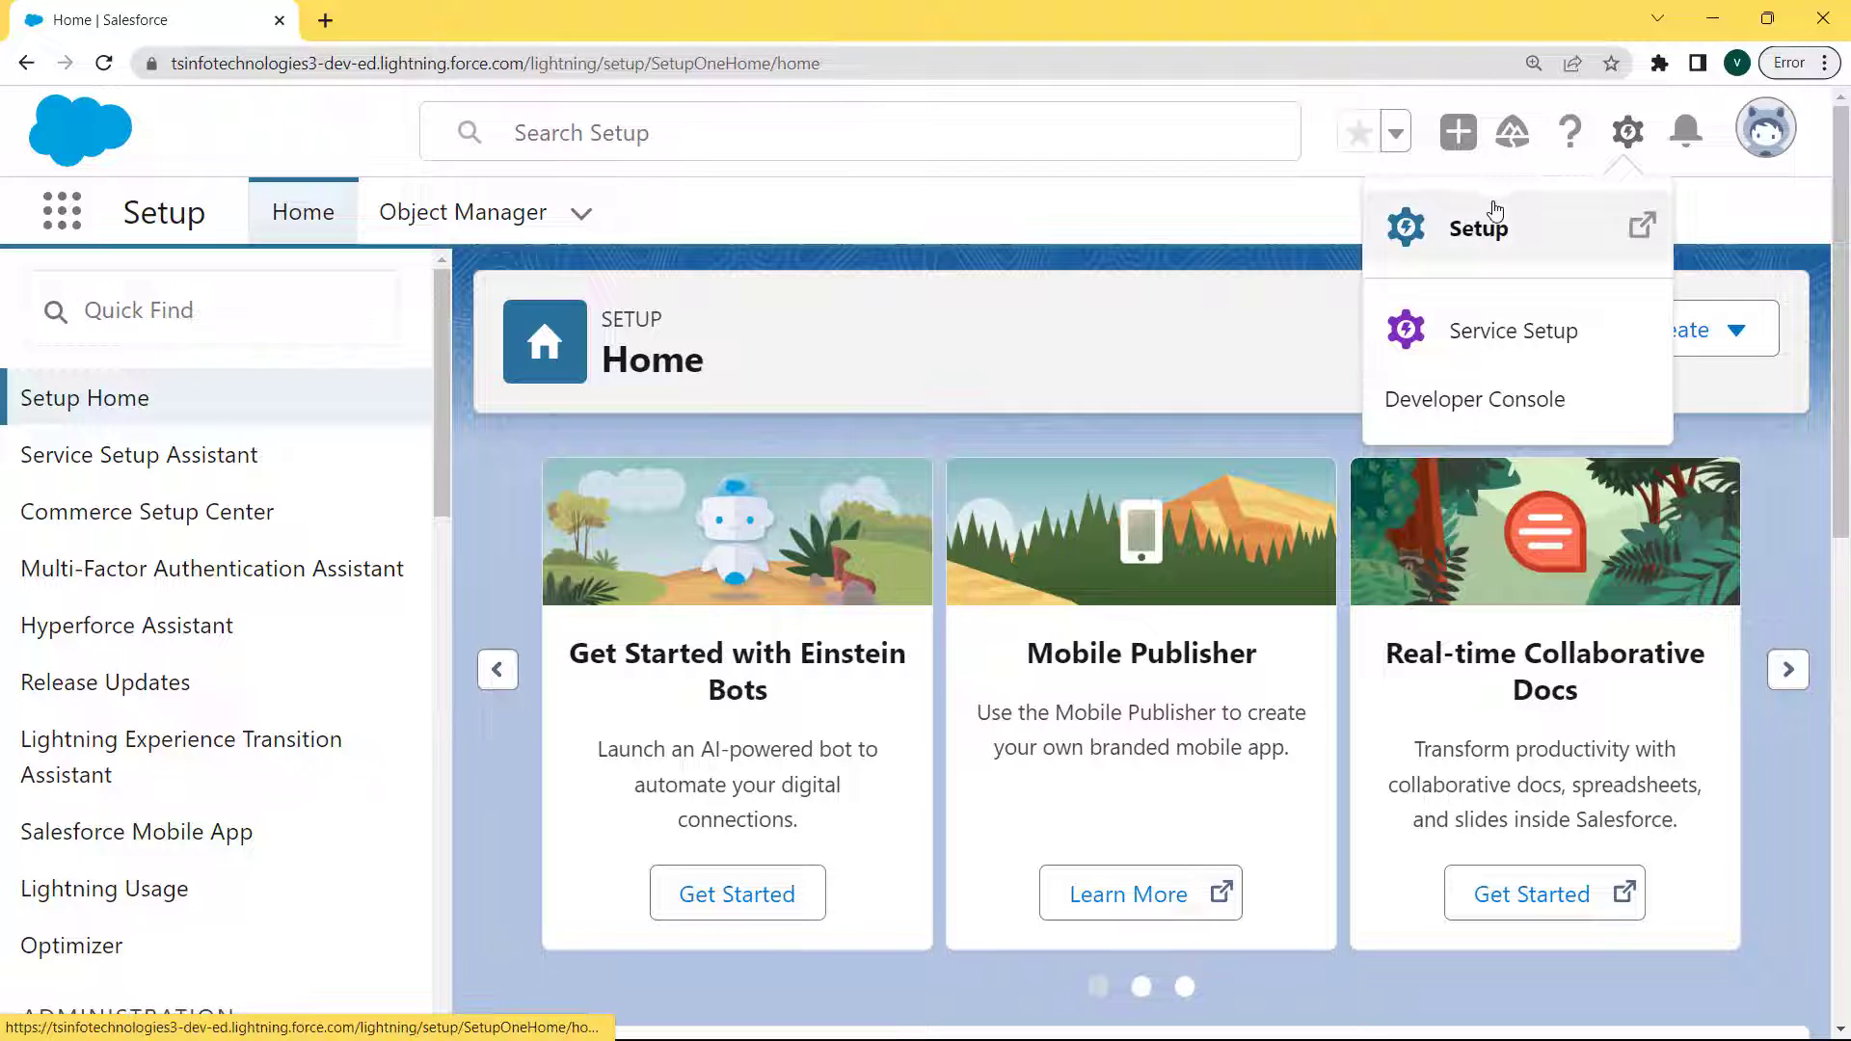
pyautogui.click(1482, 234)
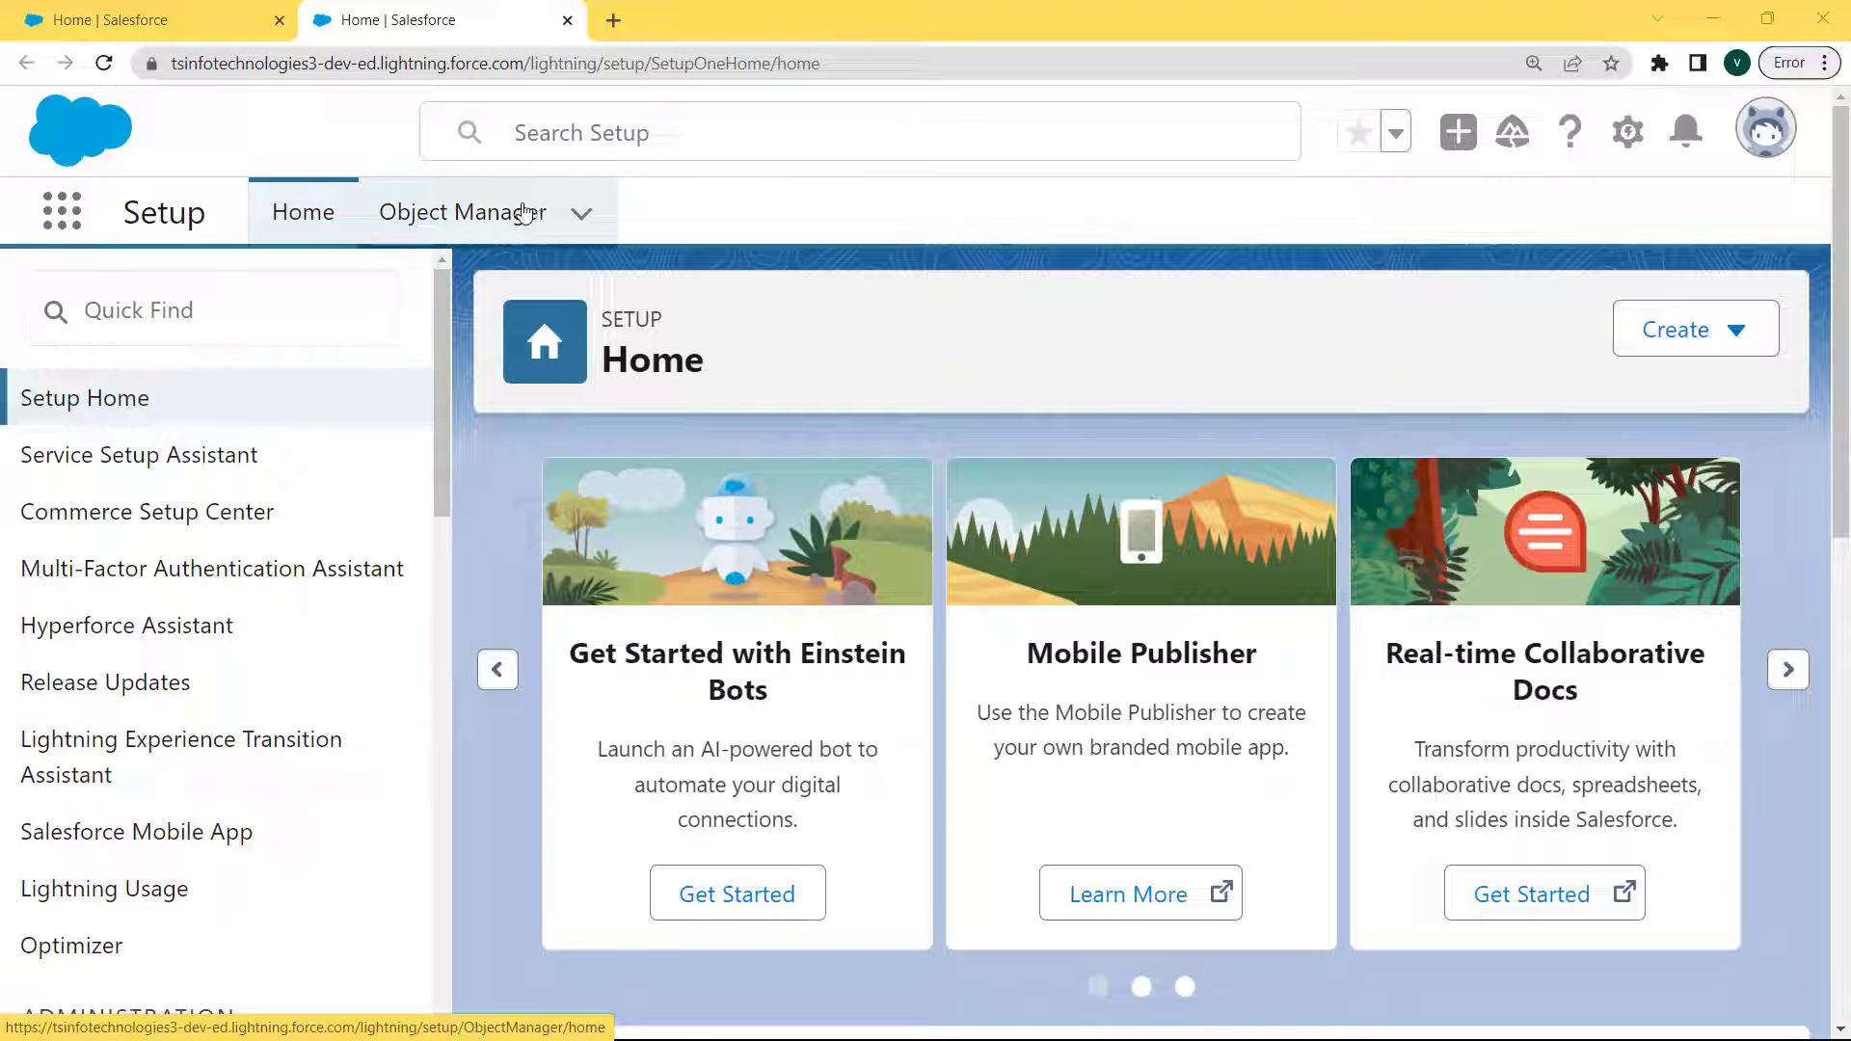
pyautogui.click(490, 214)
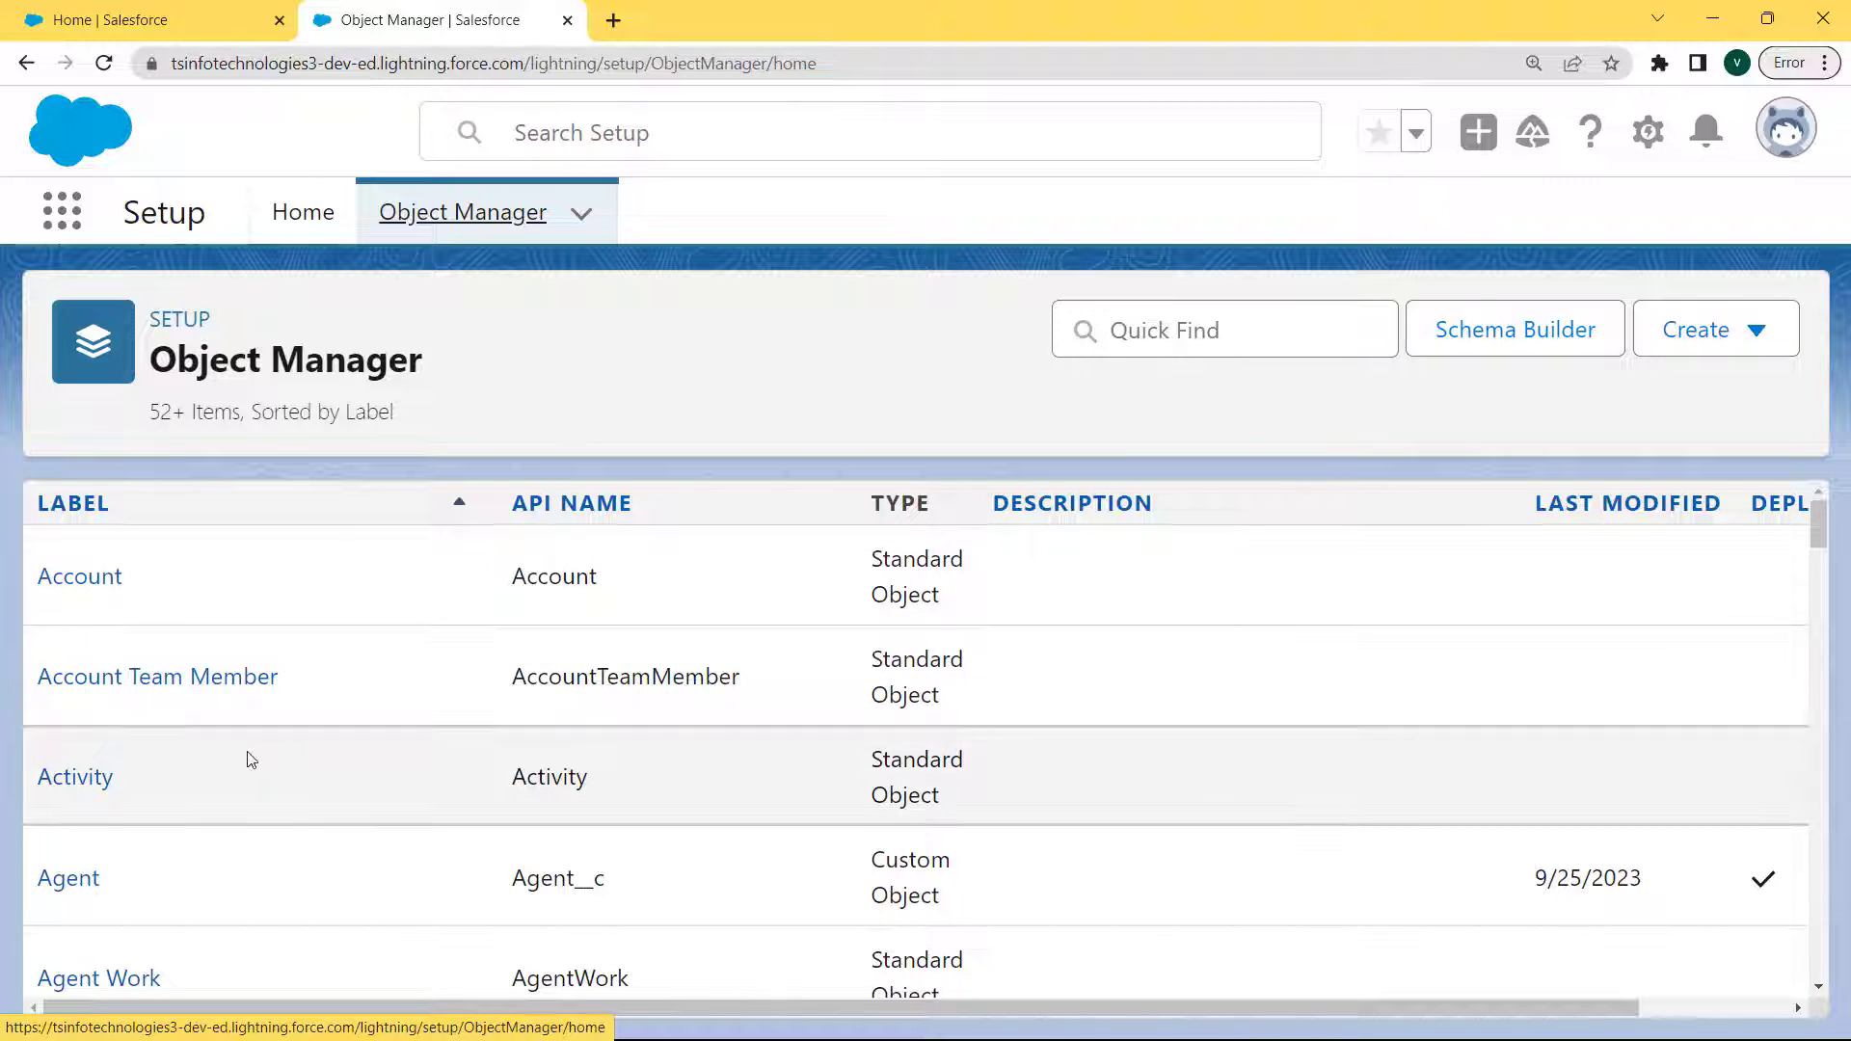
pyautogui.click(1154, 323)
pyautogui.write('case')
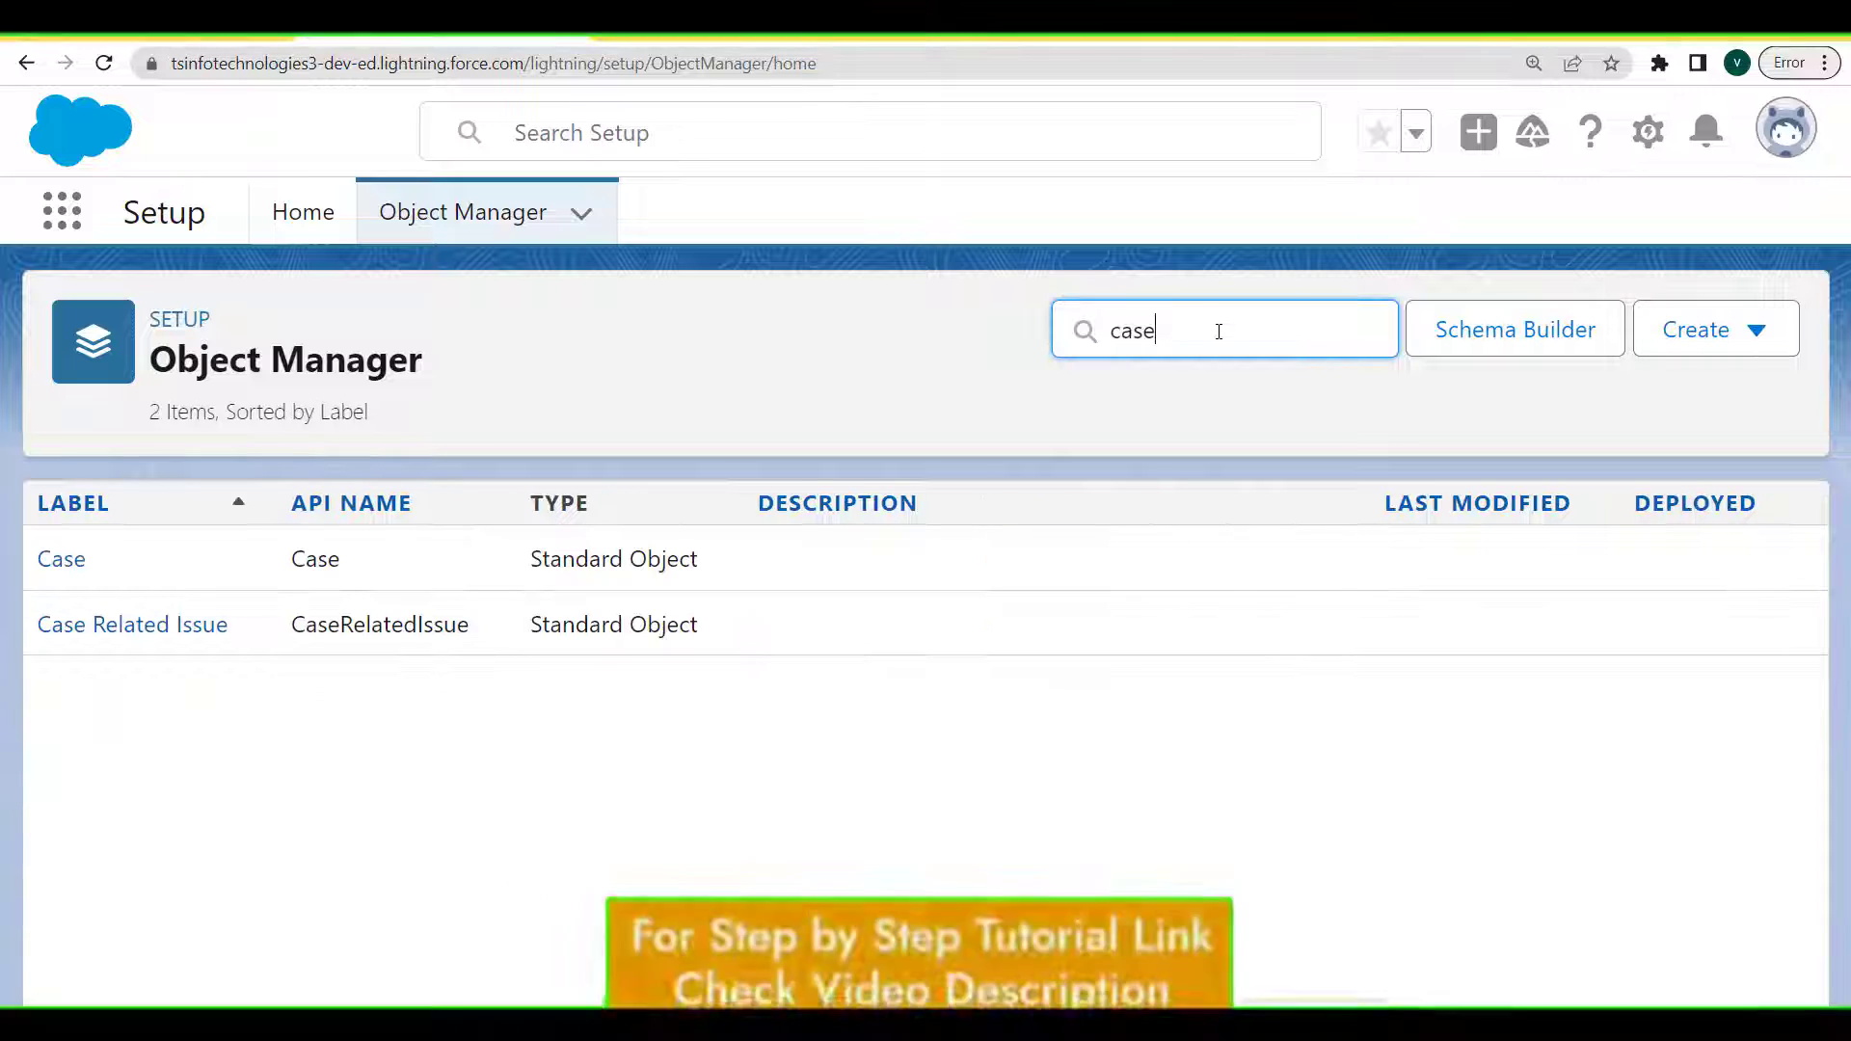
pyautogui.click(73, 563)
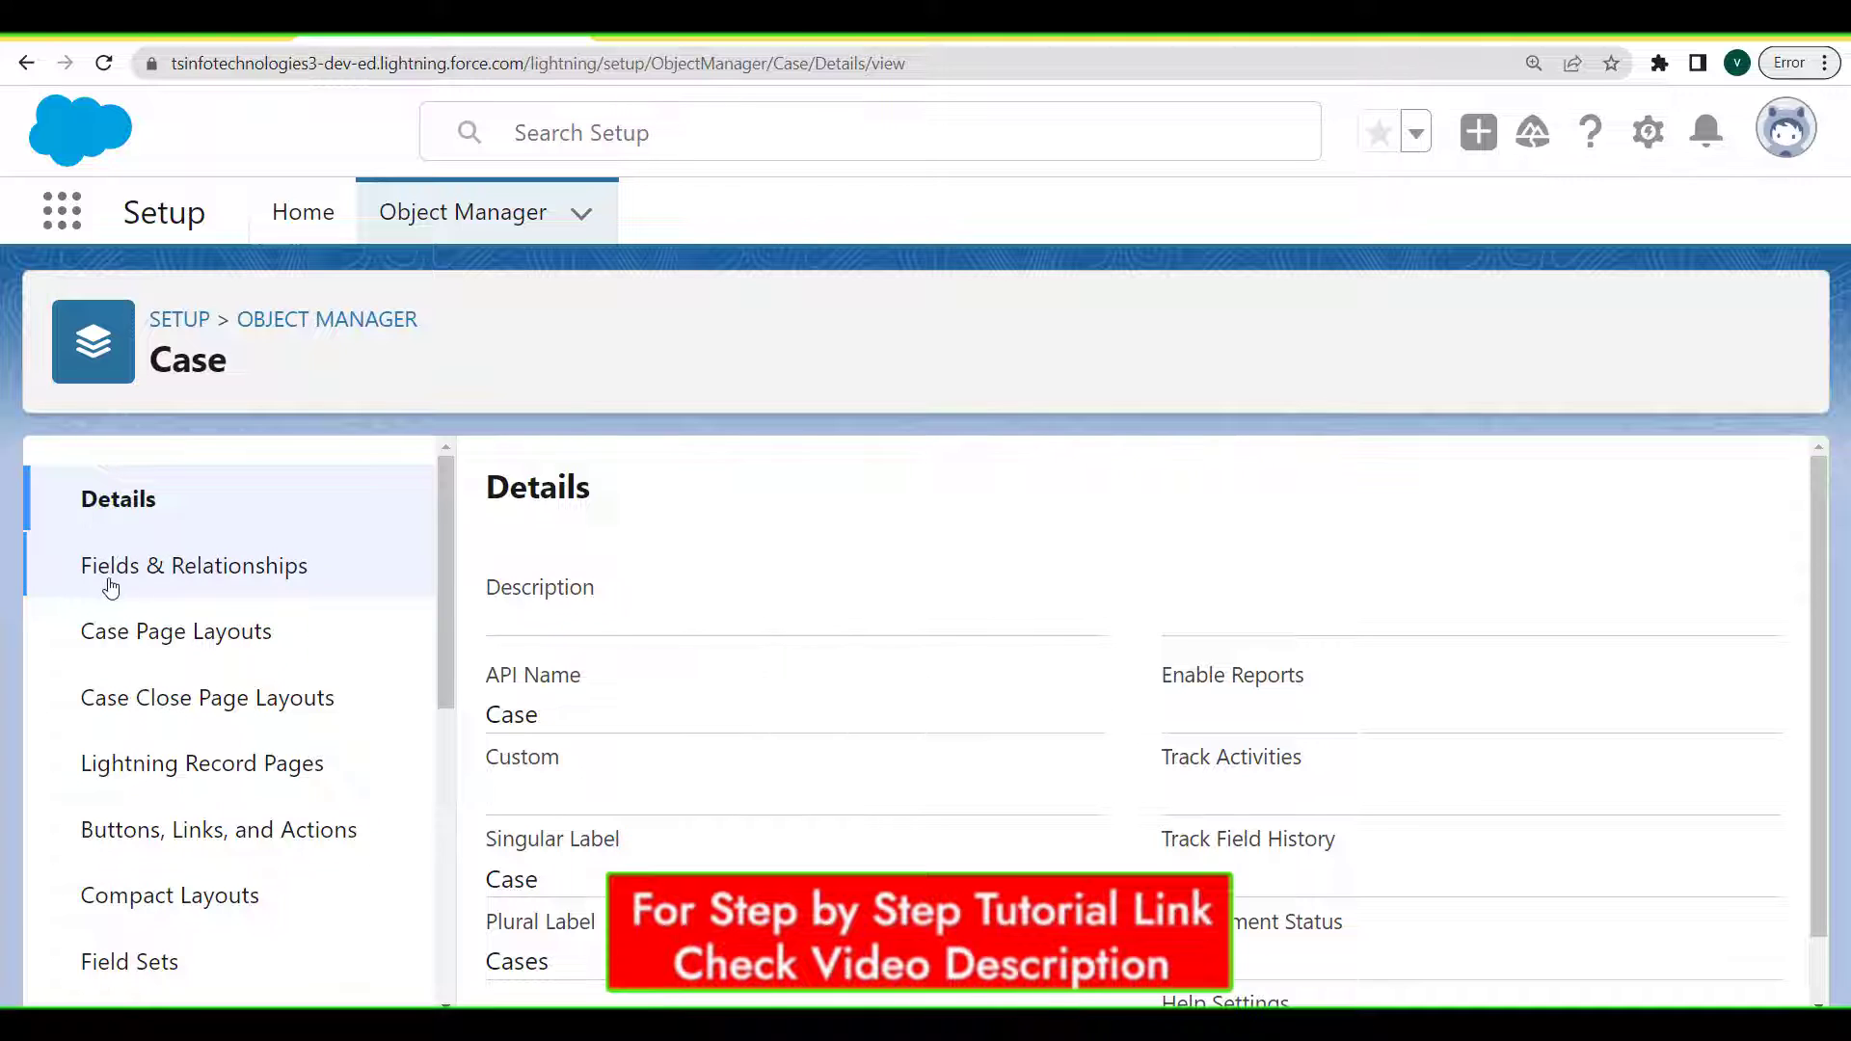
pyautogui.click(165, 576)
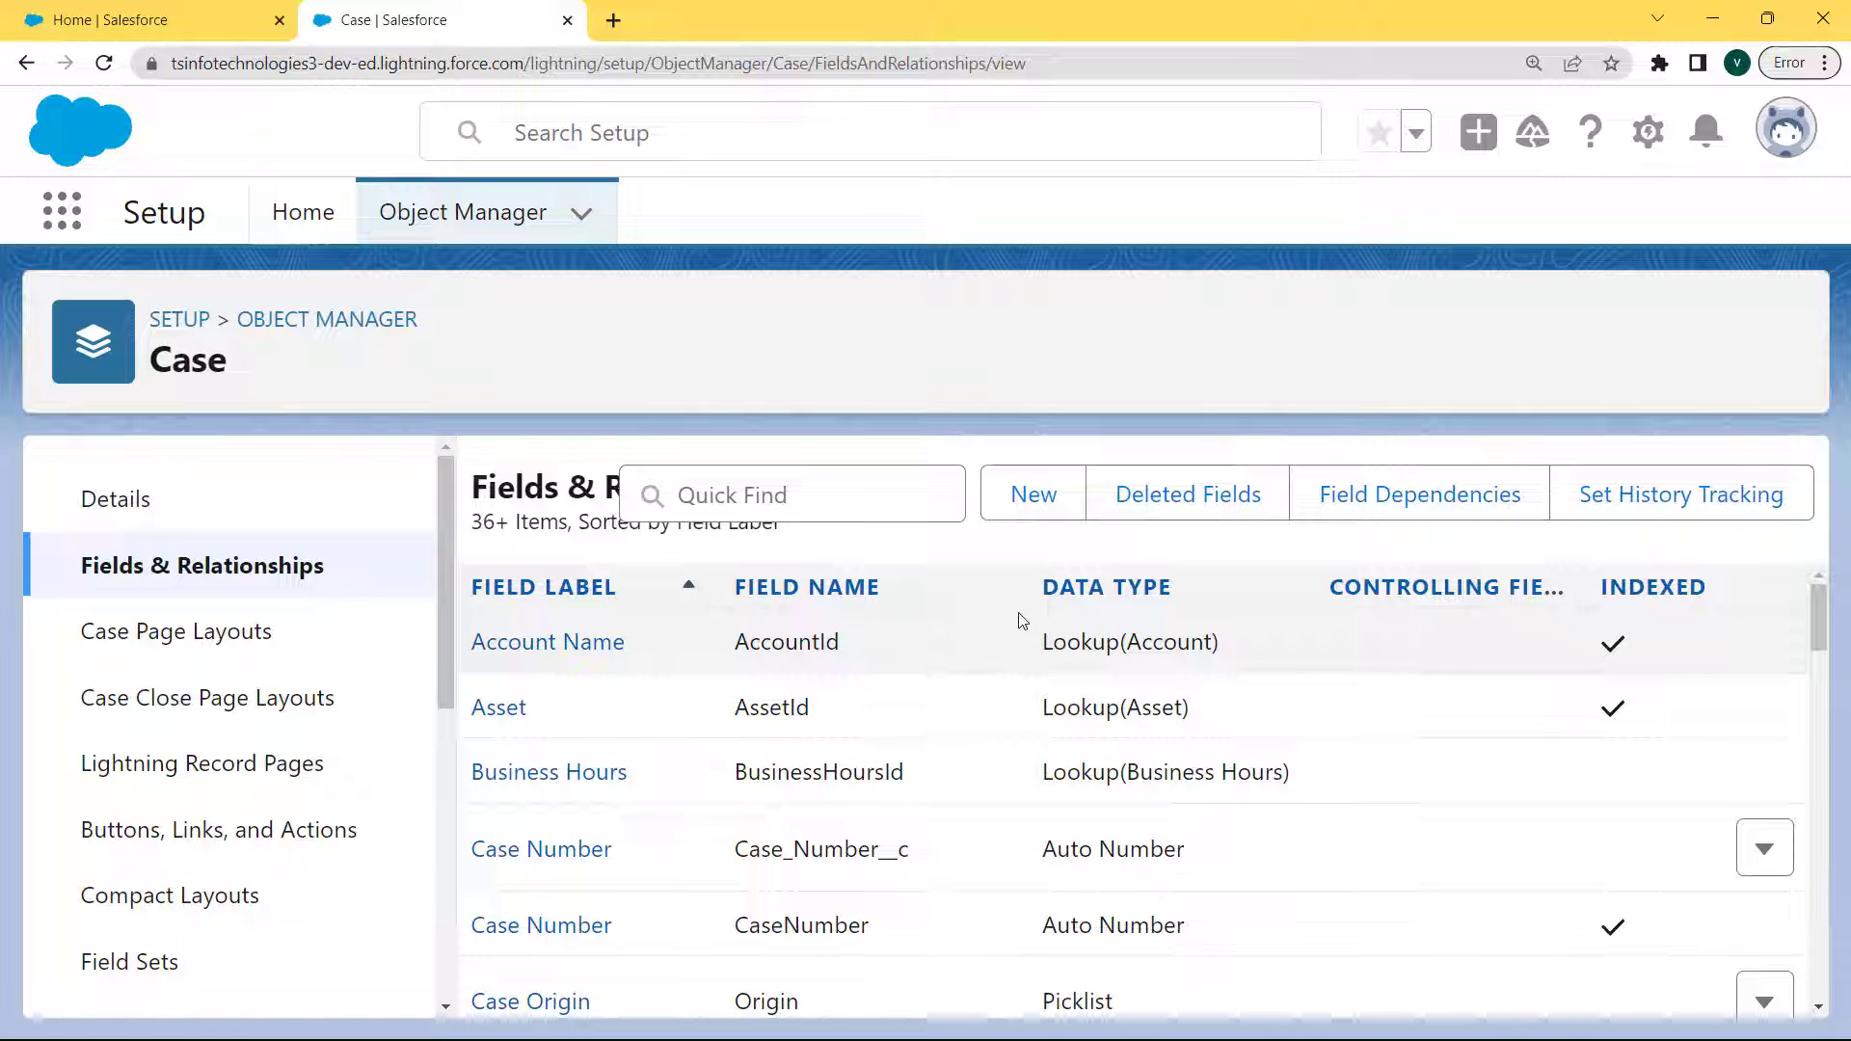
# - Start a new Case custom field with the Text Area (Long) data type
pyautogui.click(1040, 507)
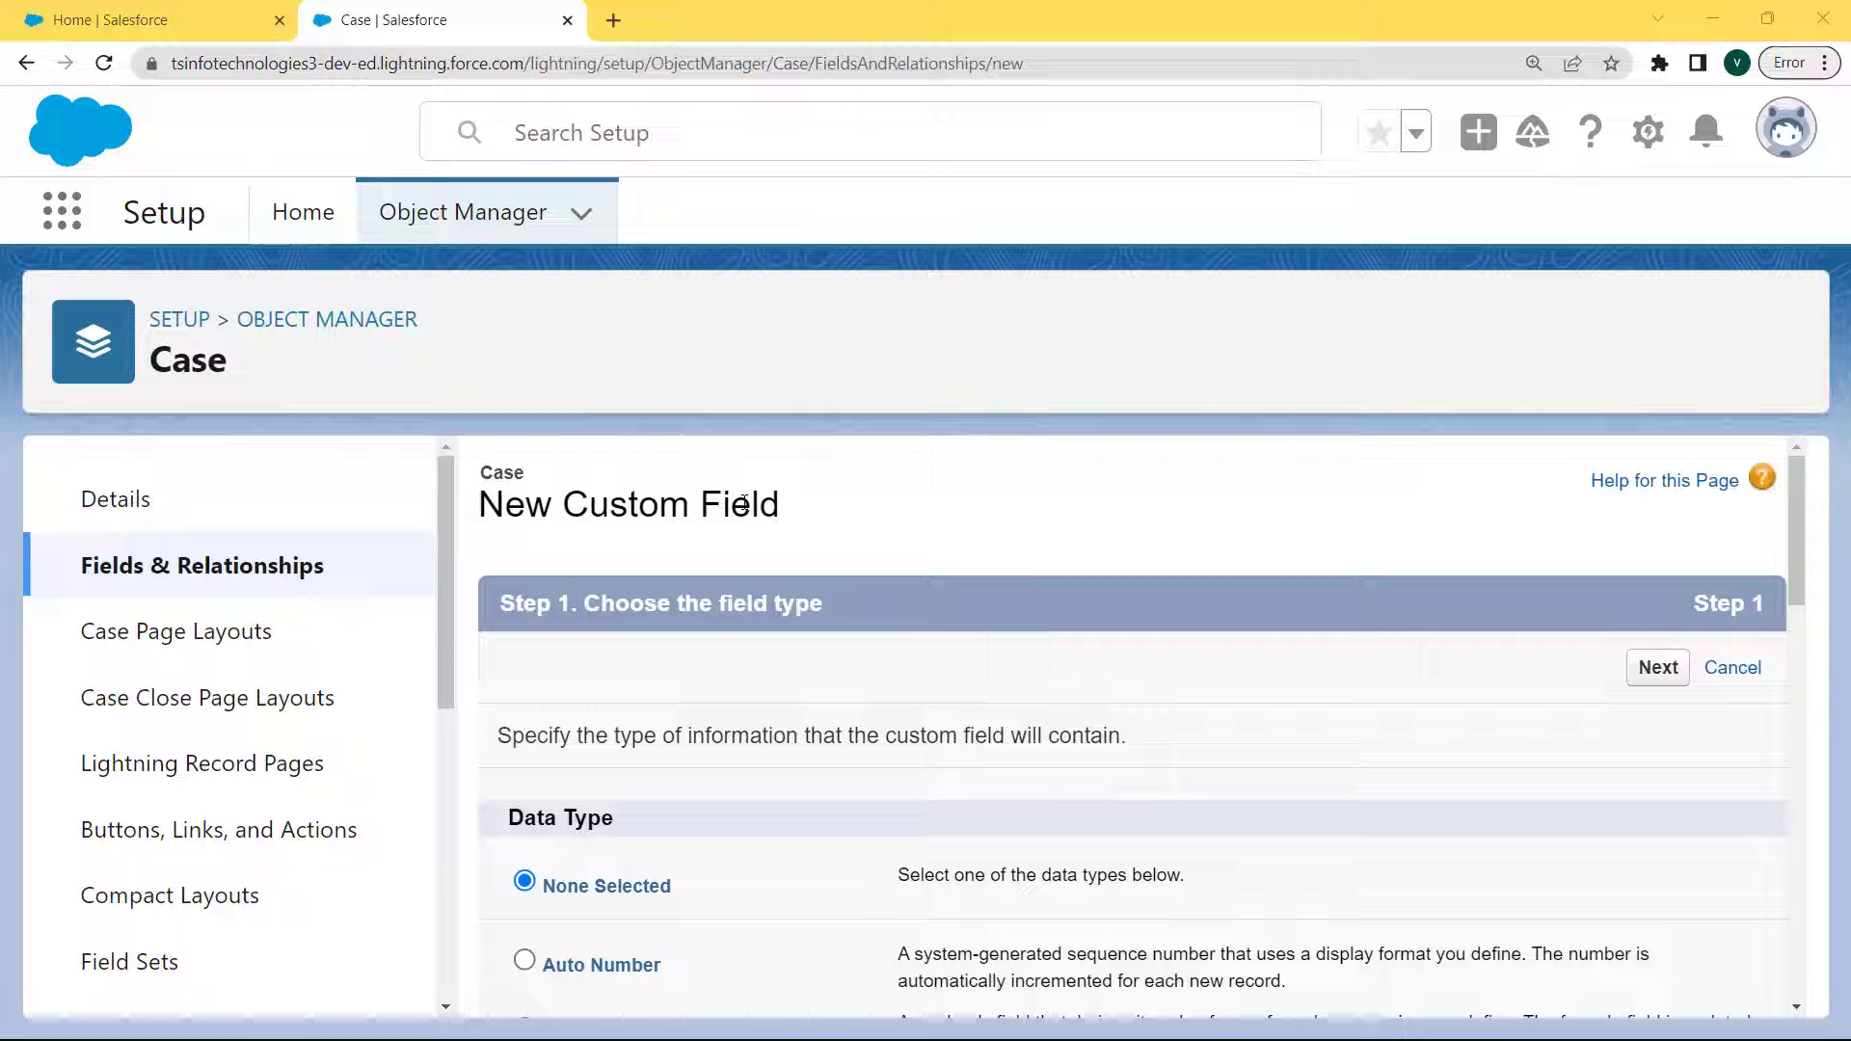
pyautogui.moveTo(1799, 501); pyautogui.dragTo(1786, 858)
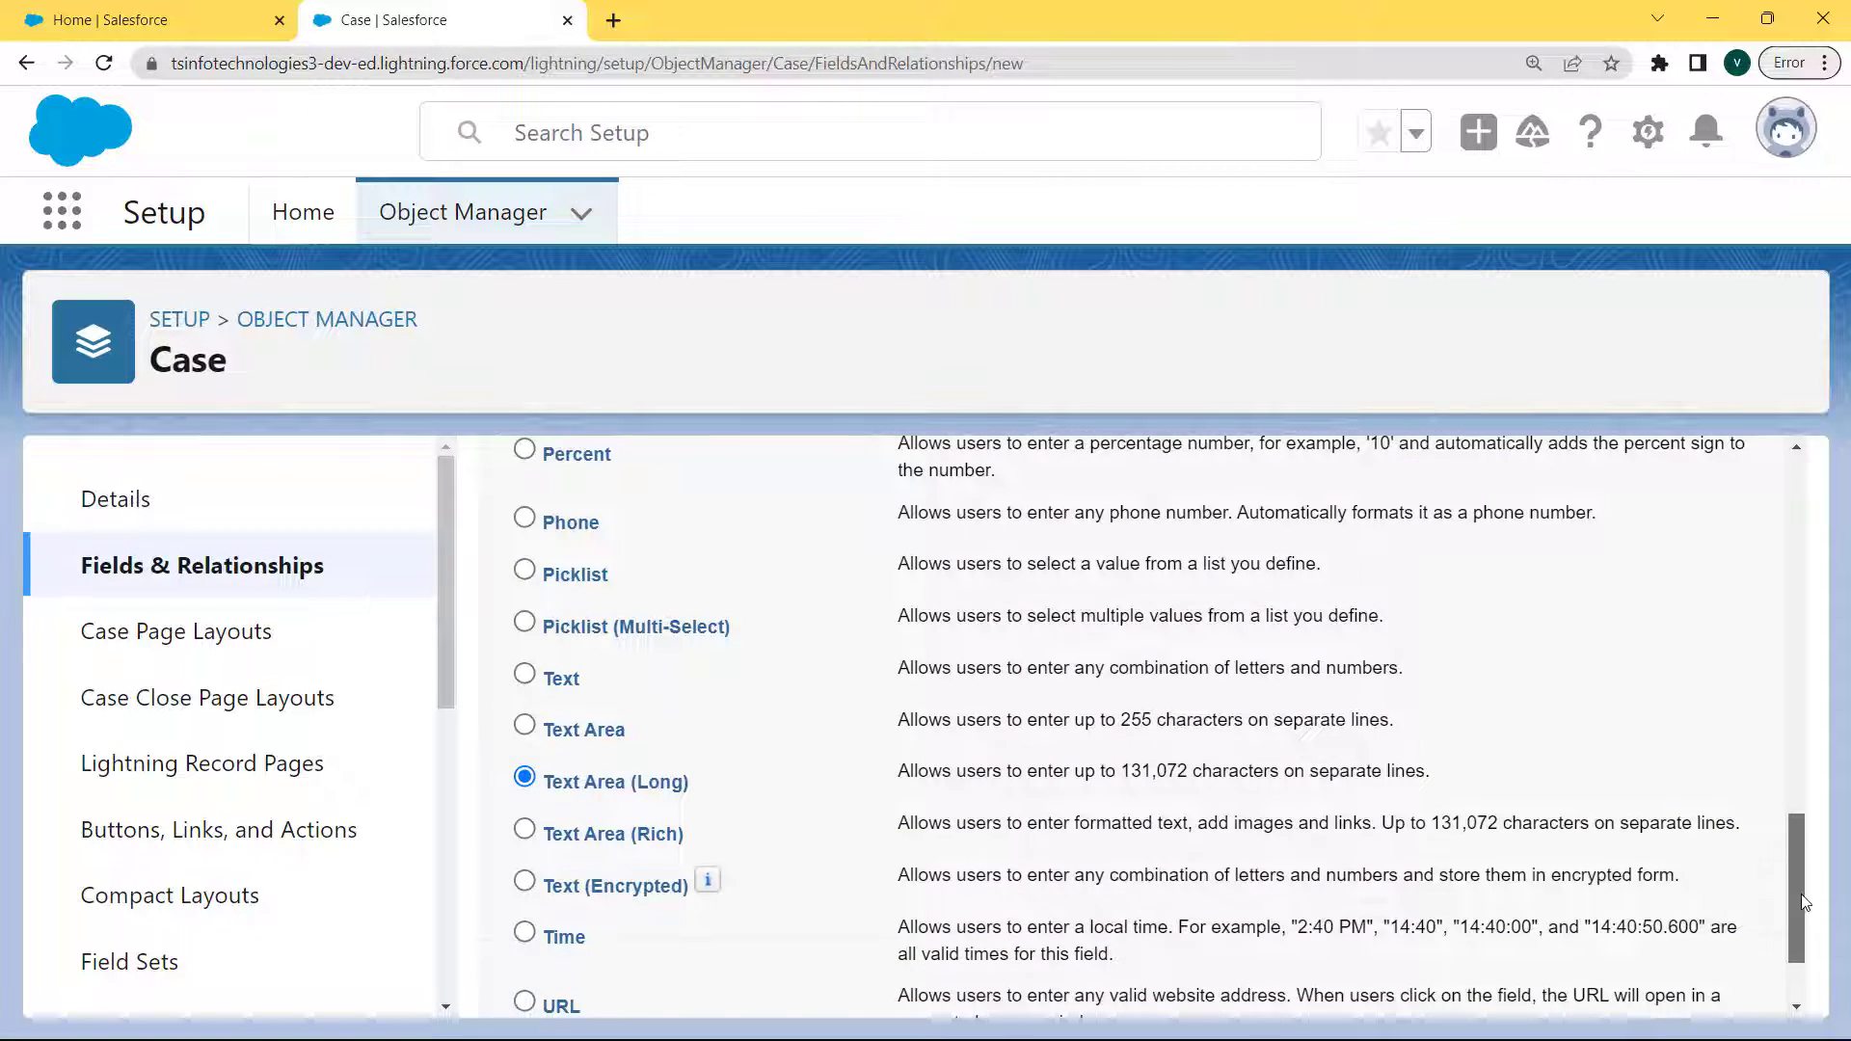
pyautogui.moveTo(1801, 875); pyautogui.dragTo(1800, 969)
pyautogui.click(1645, 978)
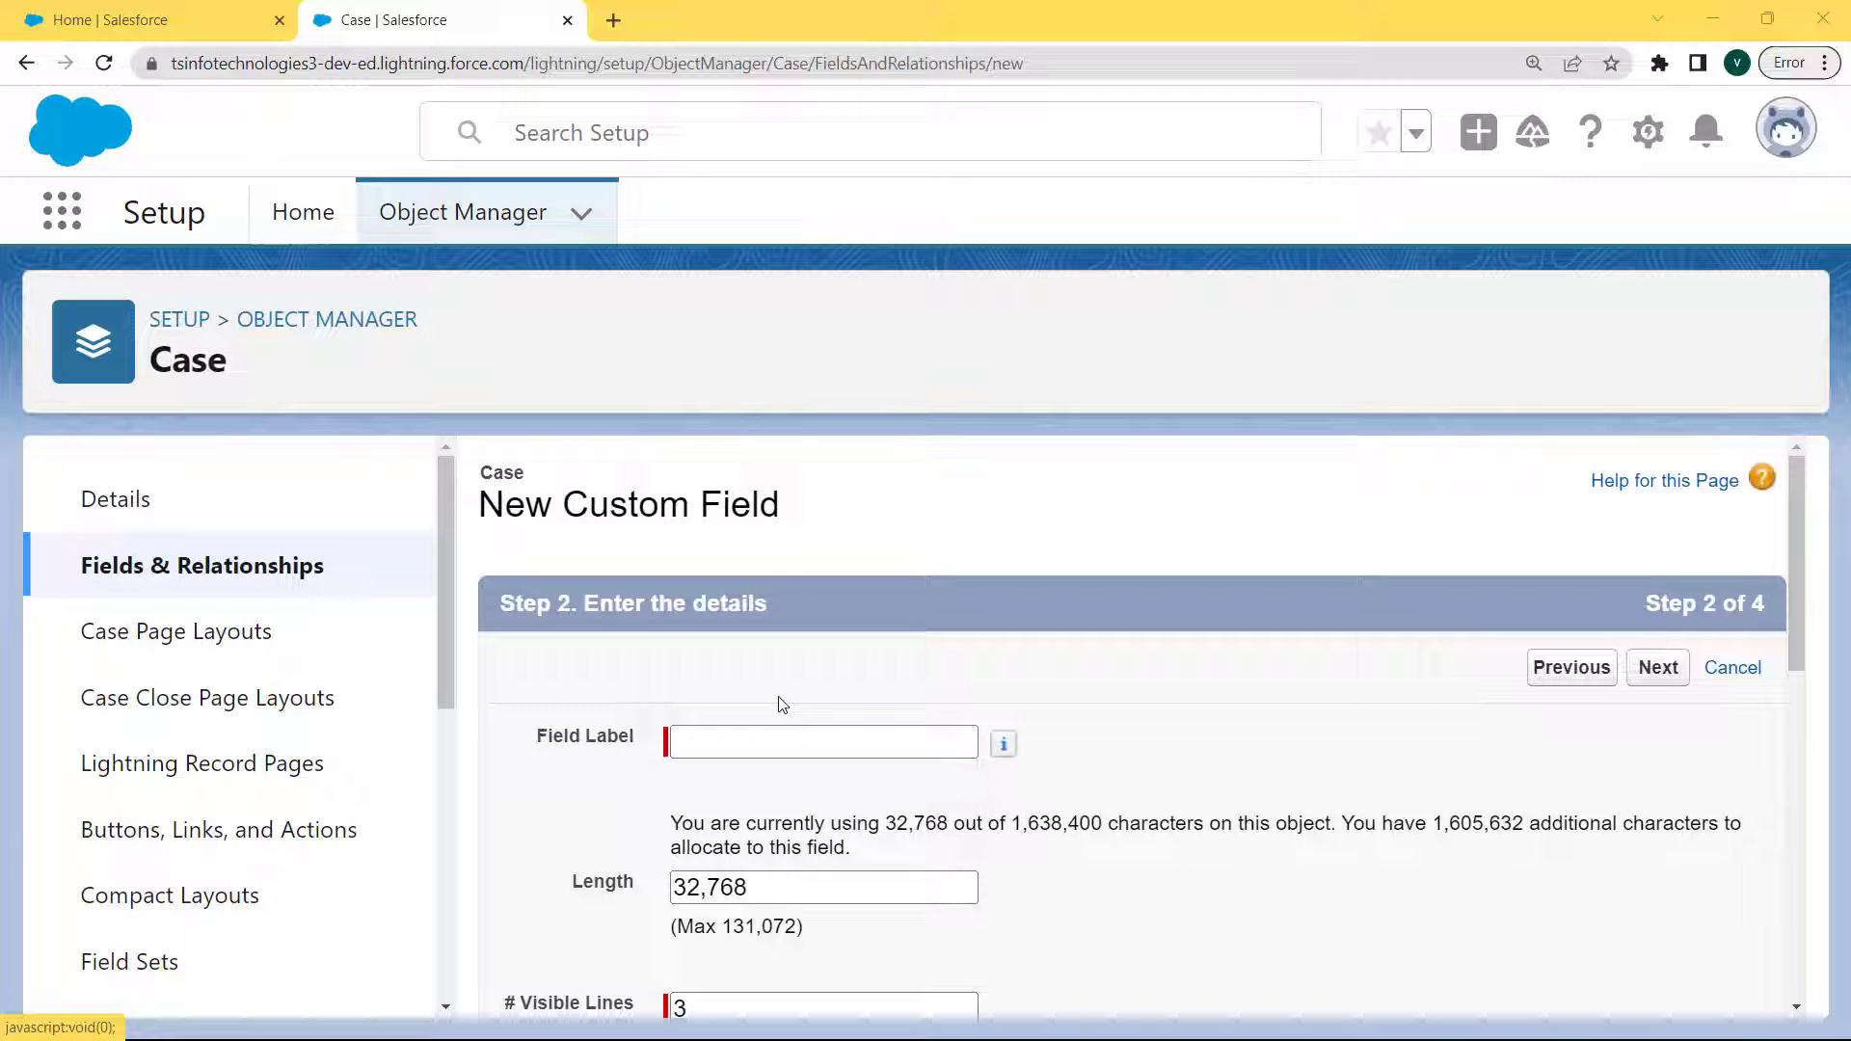
pyautogui.click(764, 749)
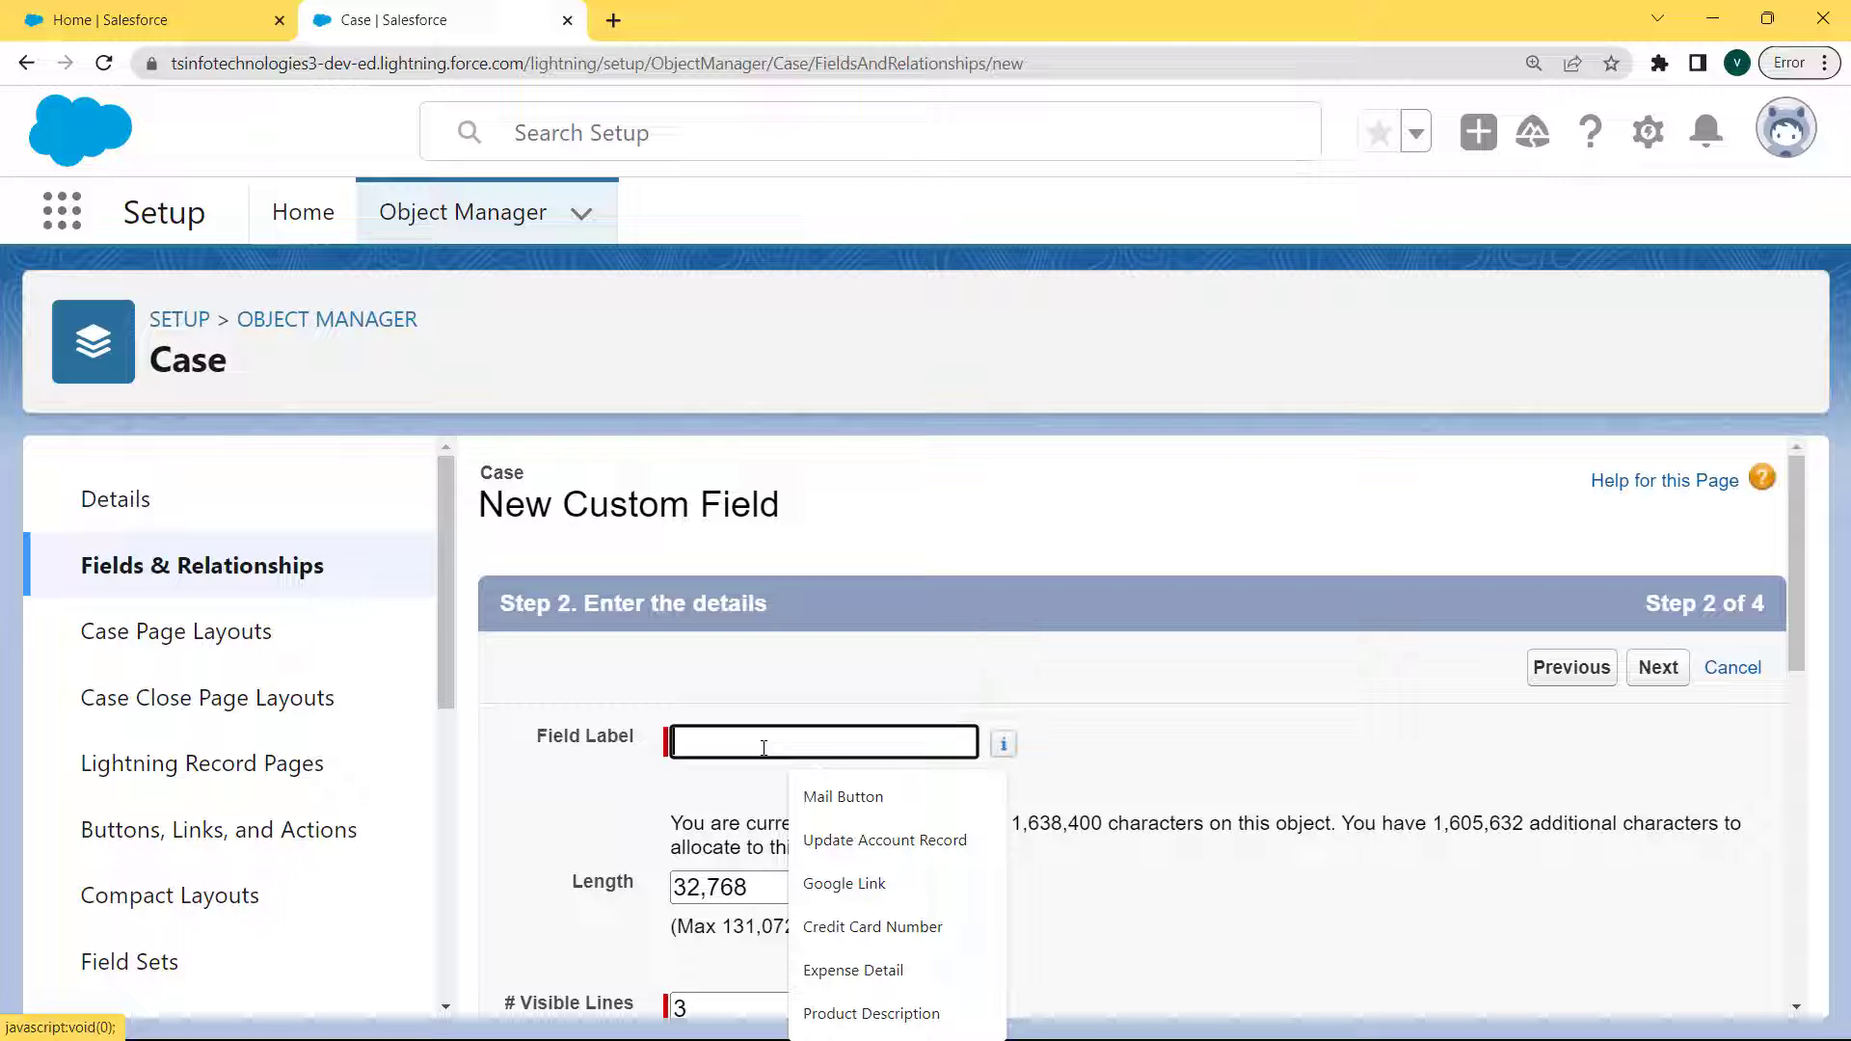
# - Label the field 'Case Description' with 15 visible lines and length 32,768, then continue
pyautogui.write('Case Description')
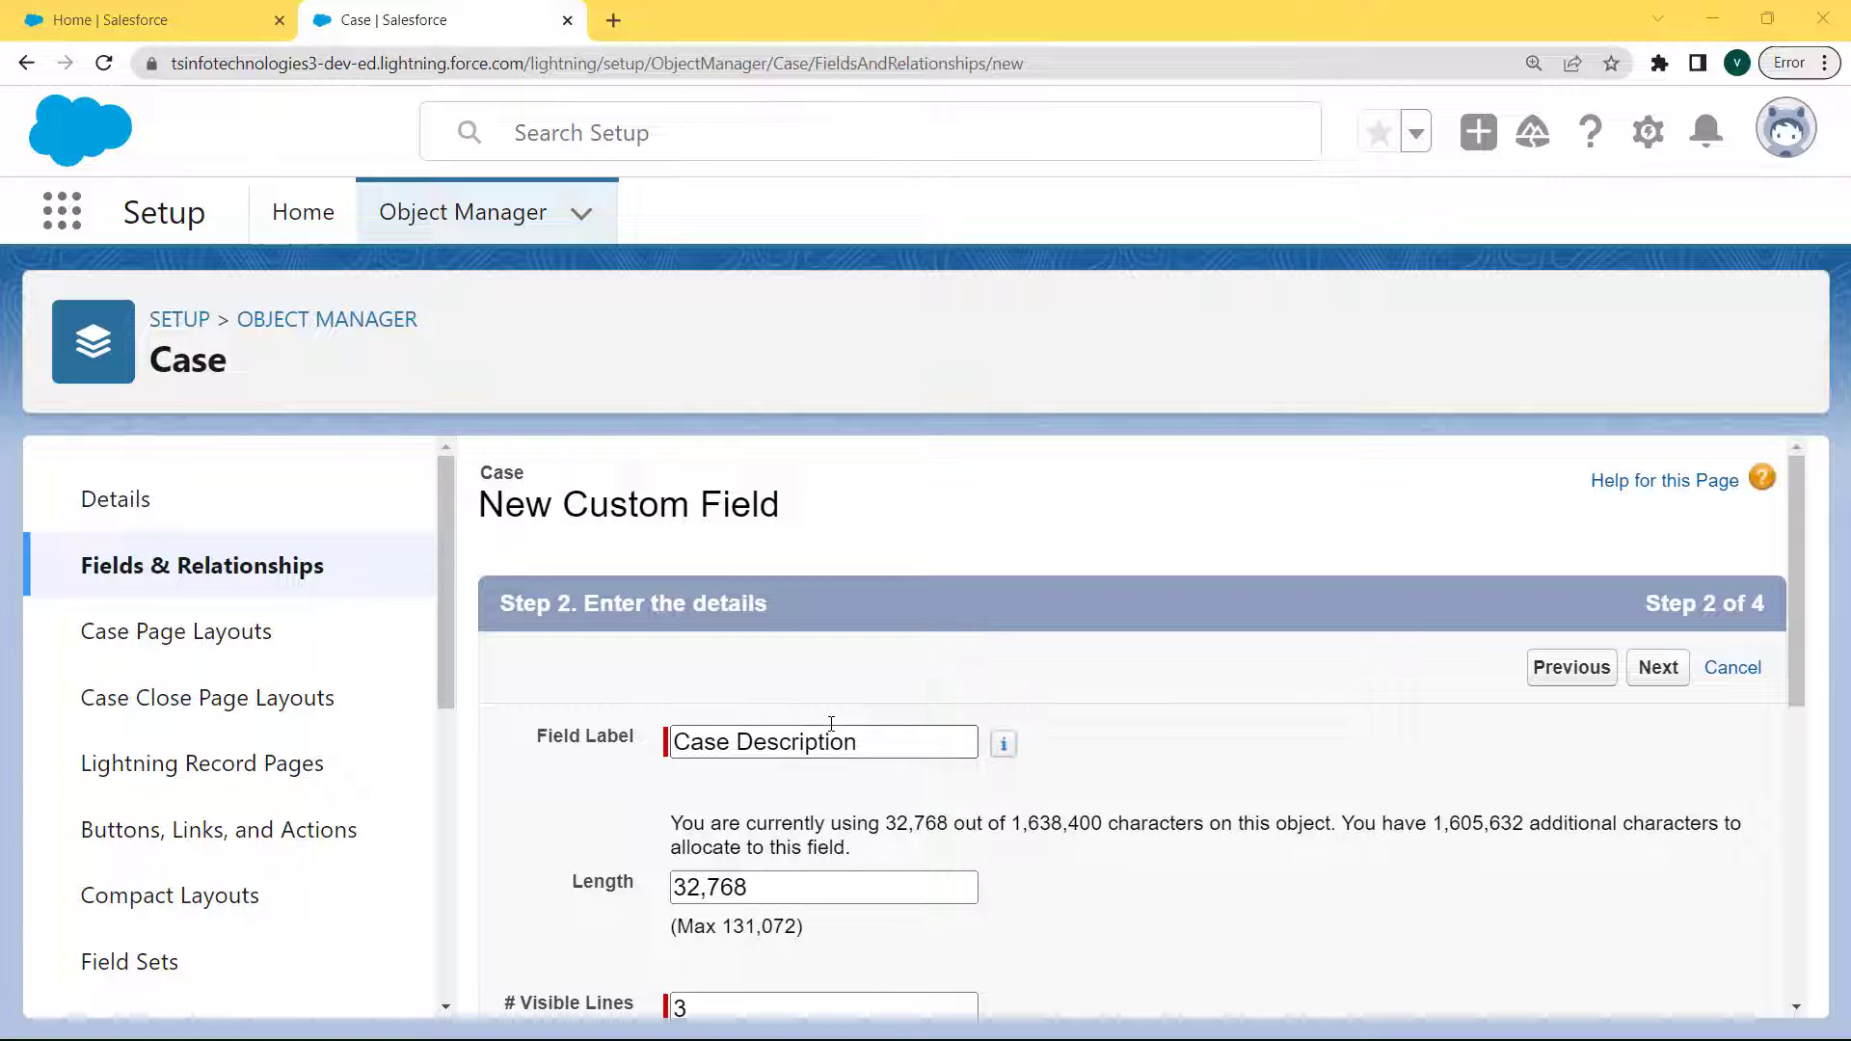
pyautogui.moveTo(919, 744); pyautogui.dragTo(672, 743)
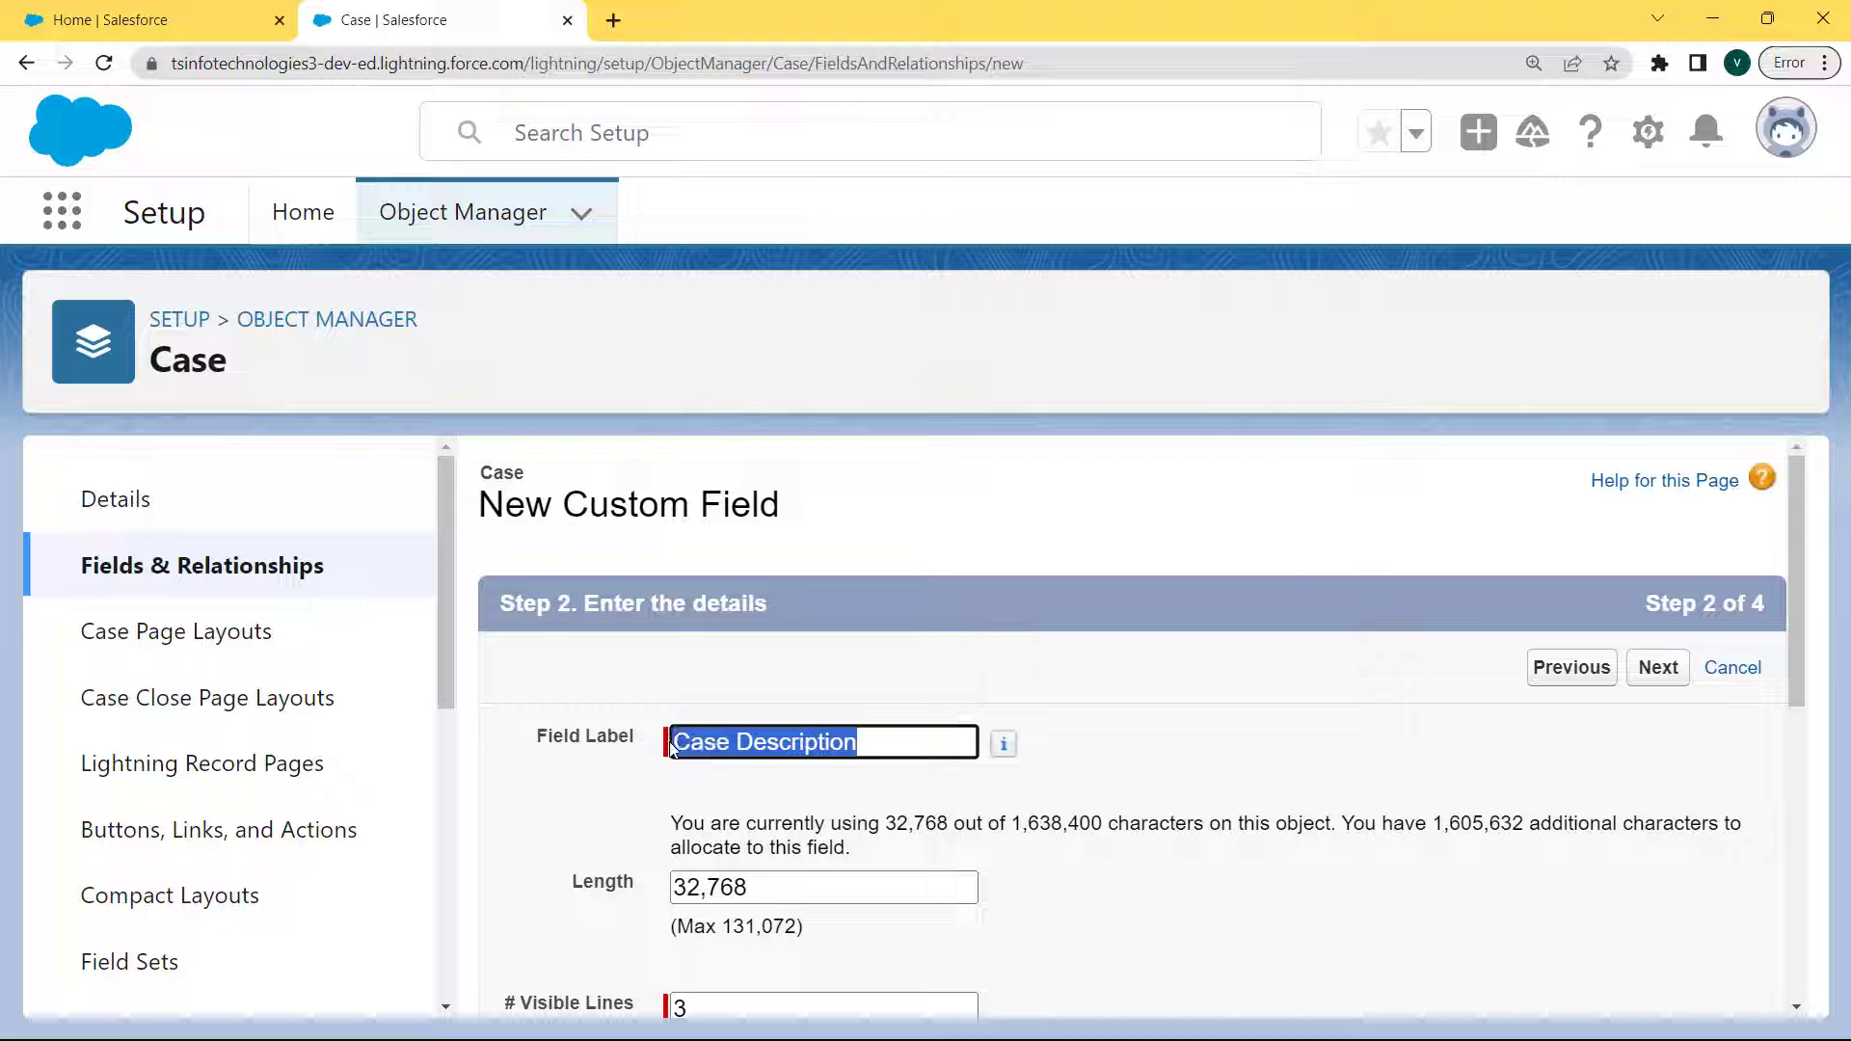
pyautogui.moveTo(1796, 512); pyautogui.dragTo(1797, 623)
pyautogui.click(629, 629)
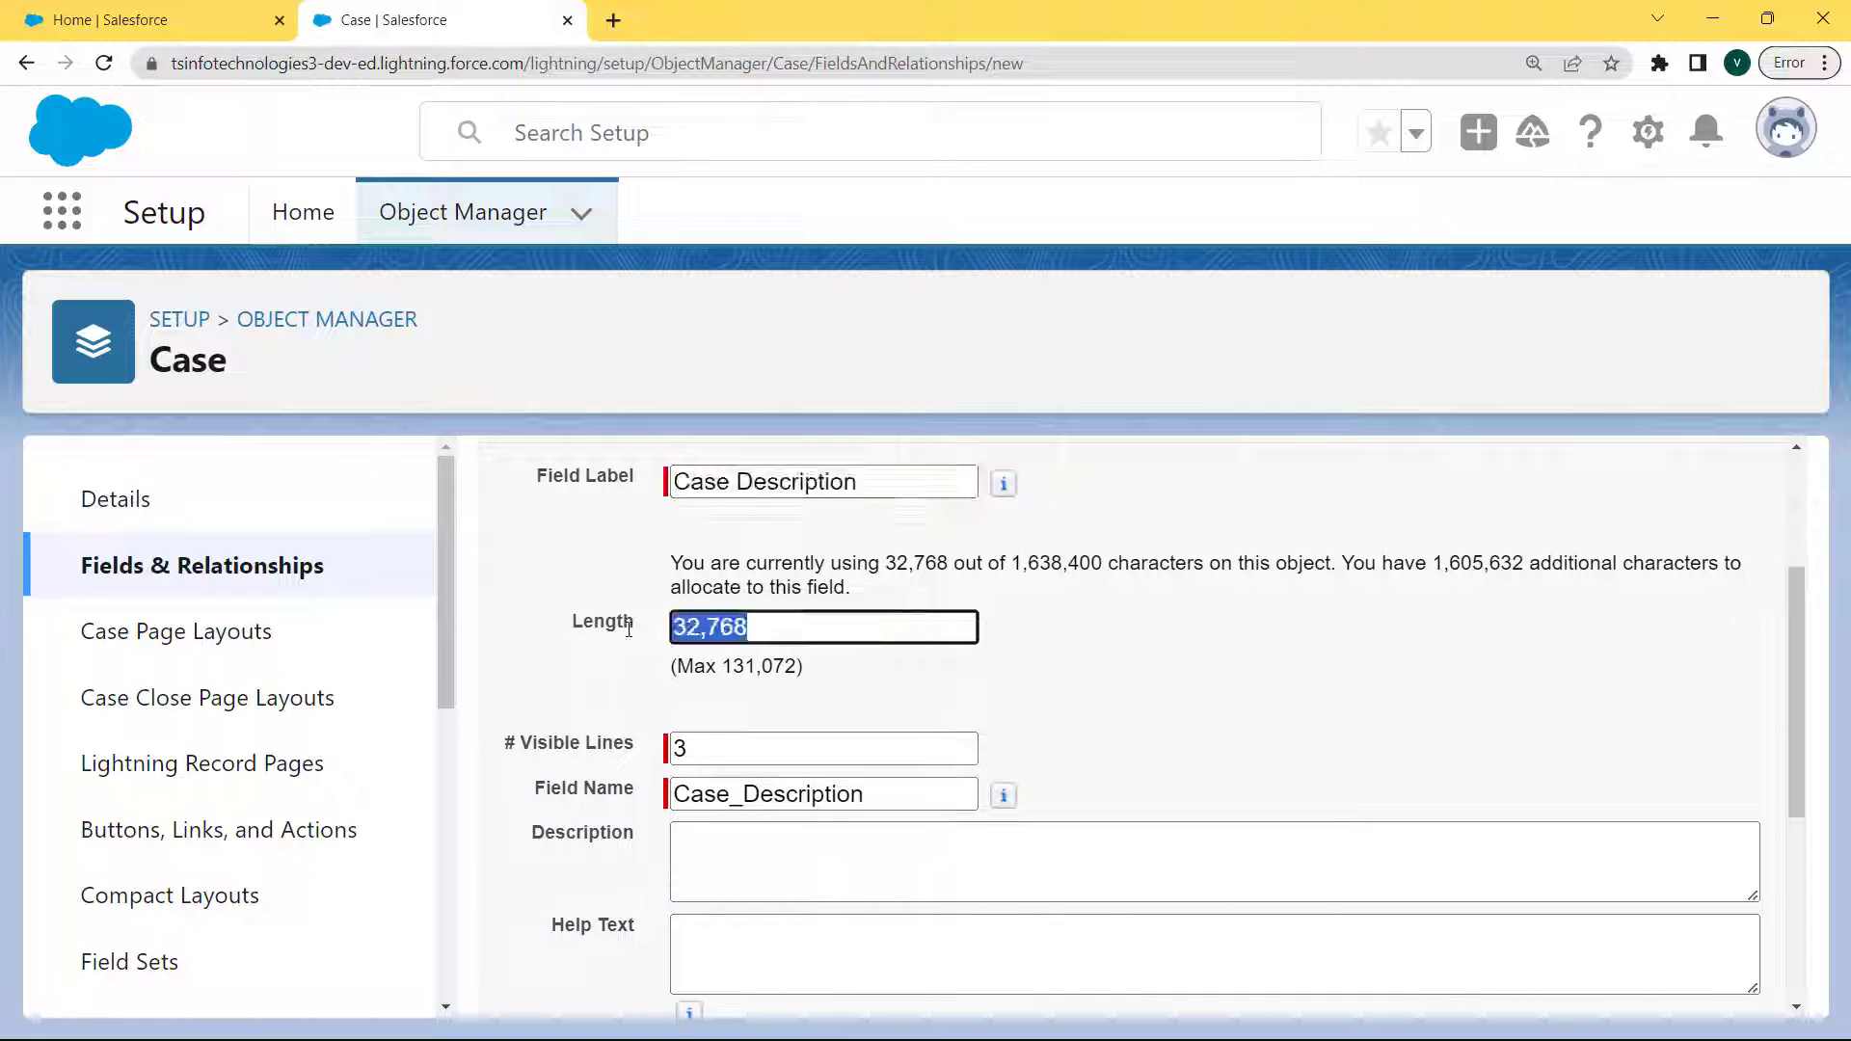
pyautogui.click(703, 748)
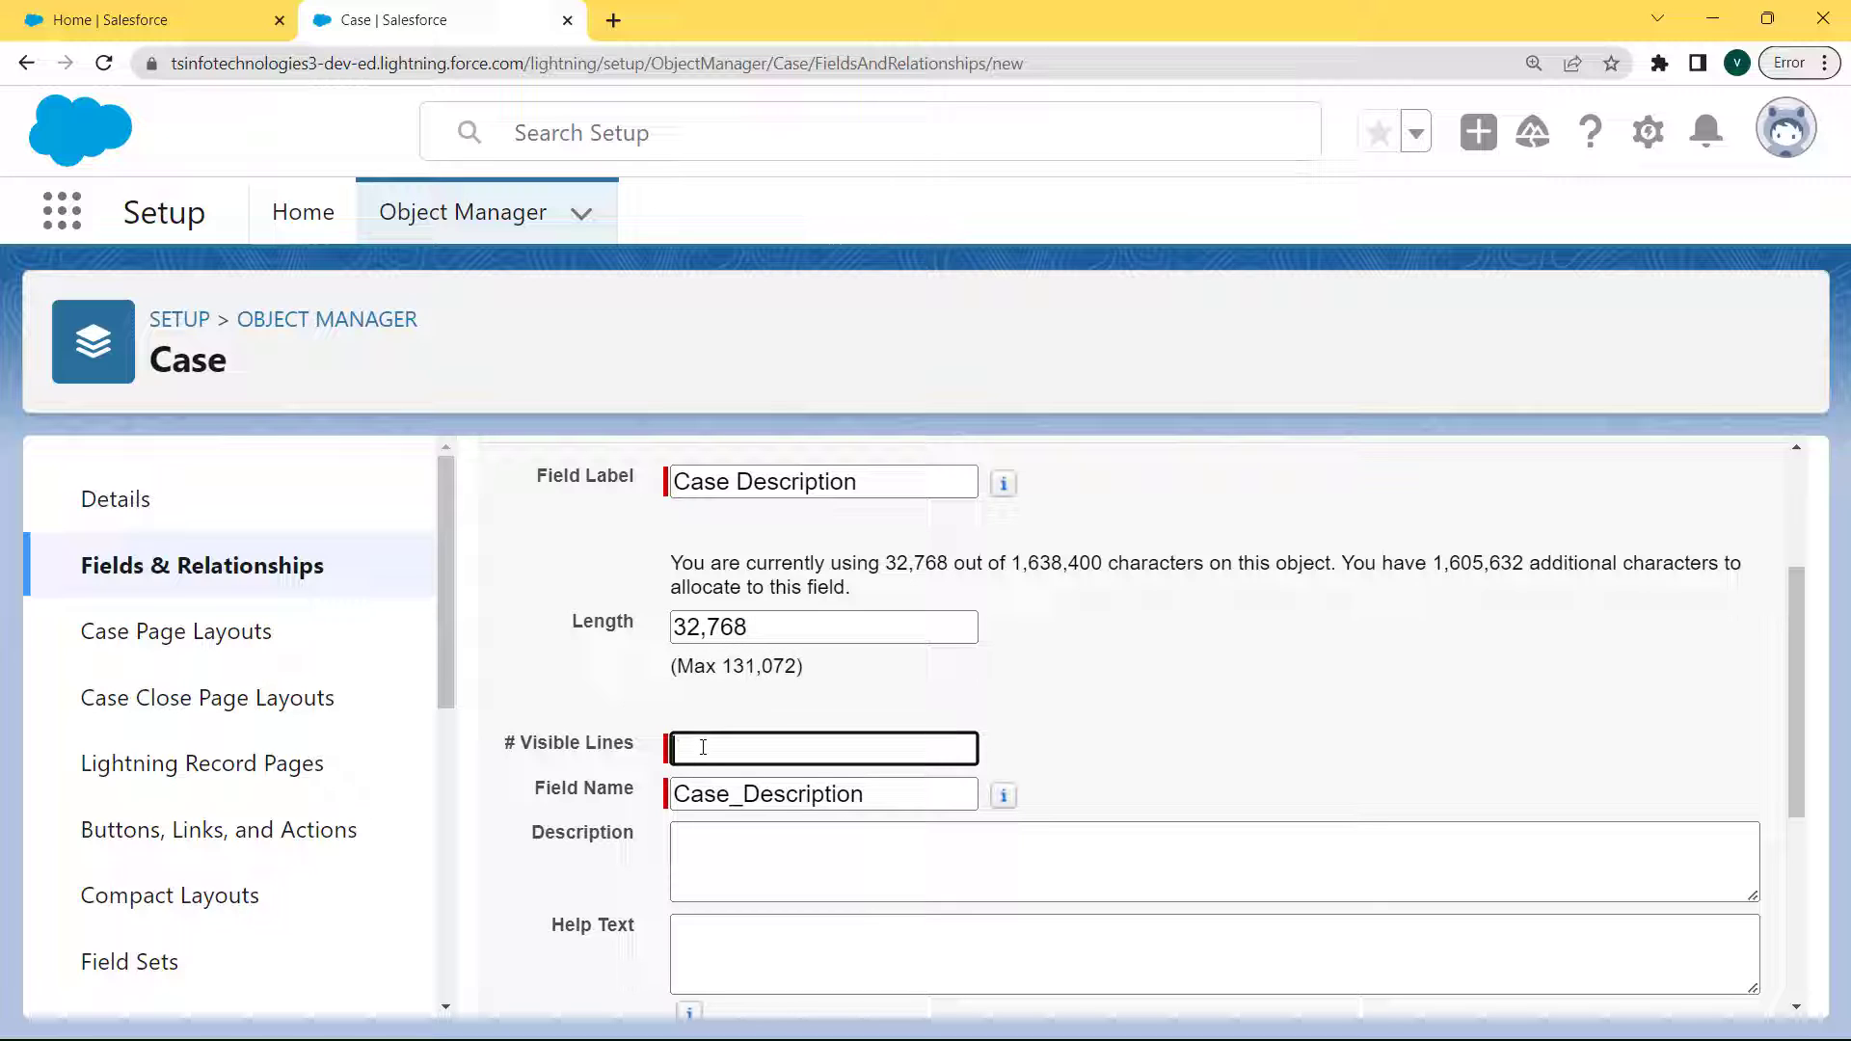
pyautogui.write('15')
pyautogui.click(887, 800)
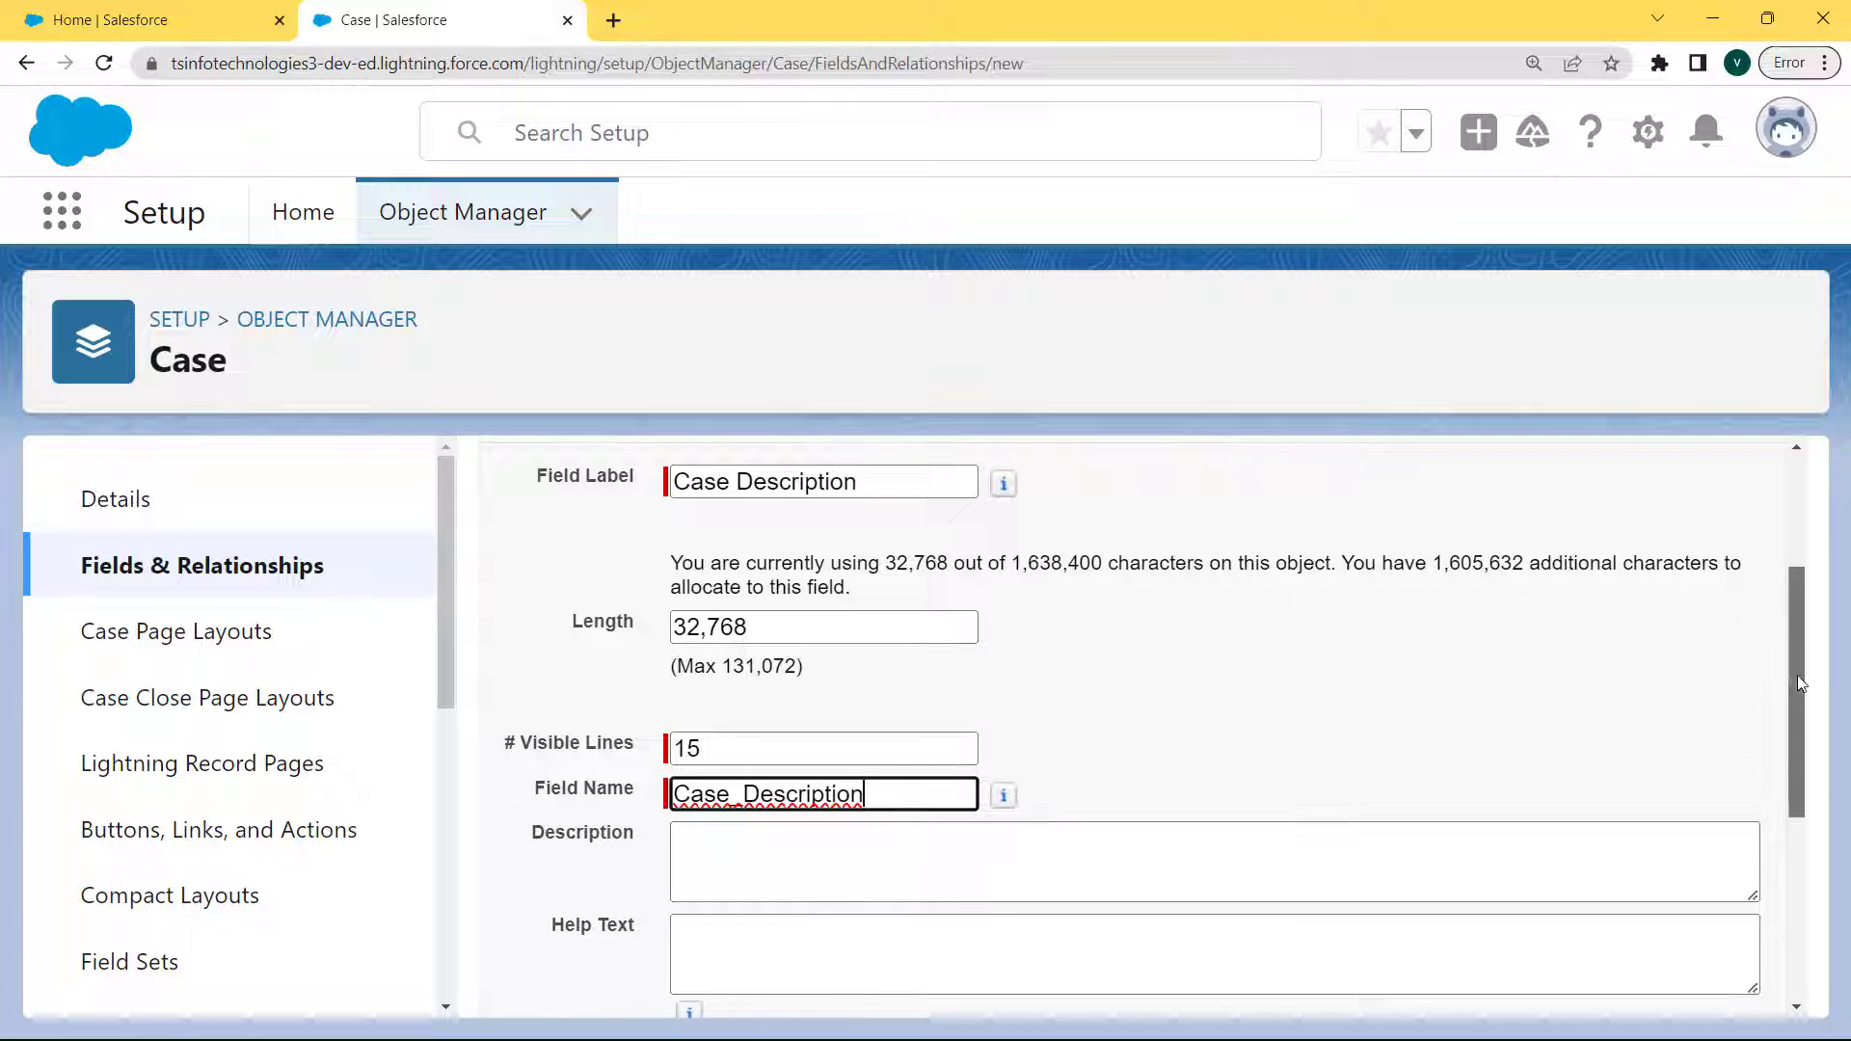
pyautogui.scroll(-4, 1797, 675)
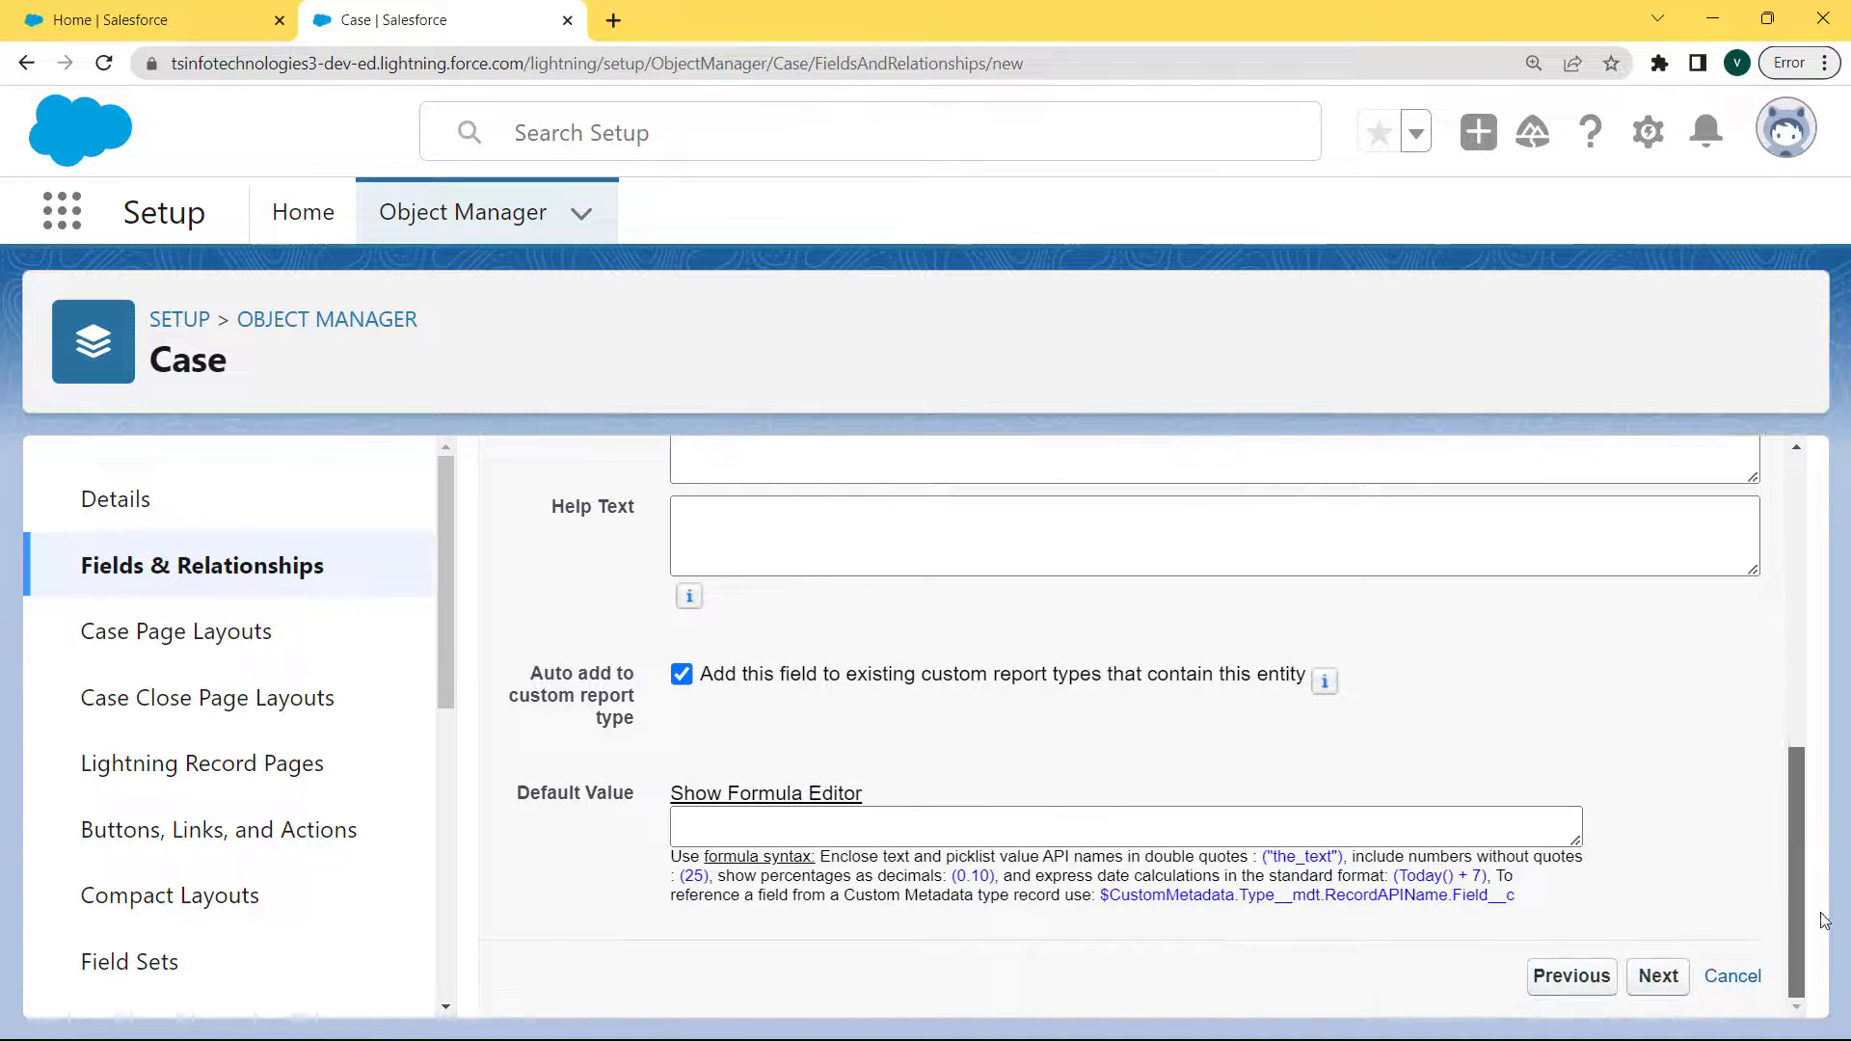
pyautogui.click(1657, 975)
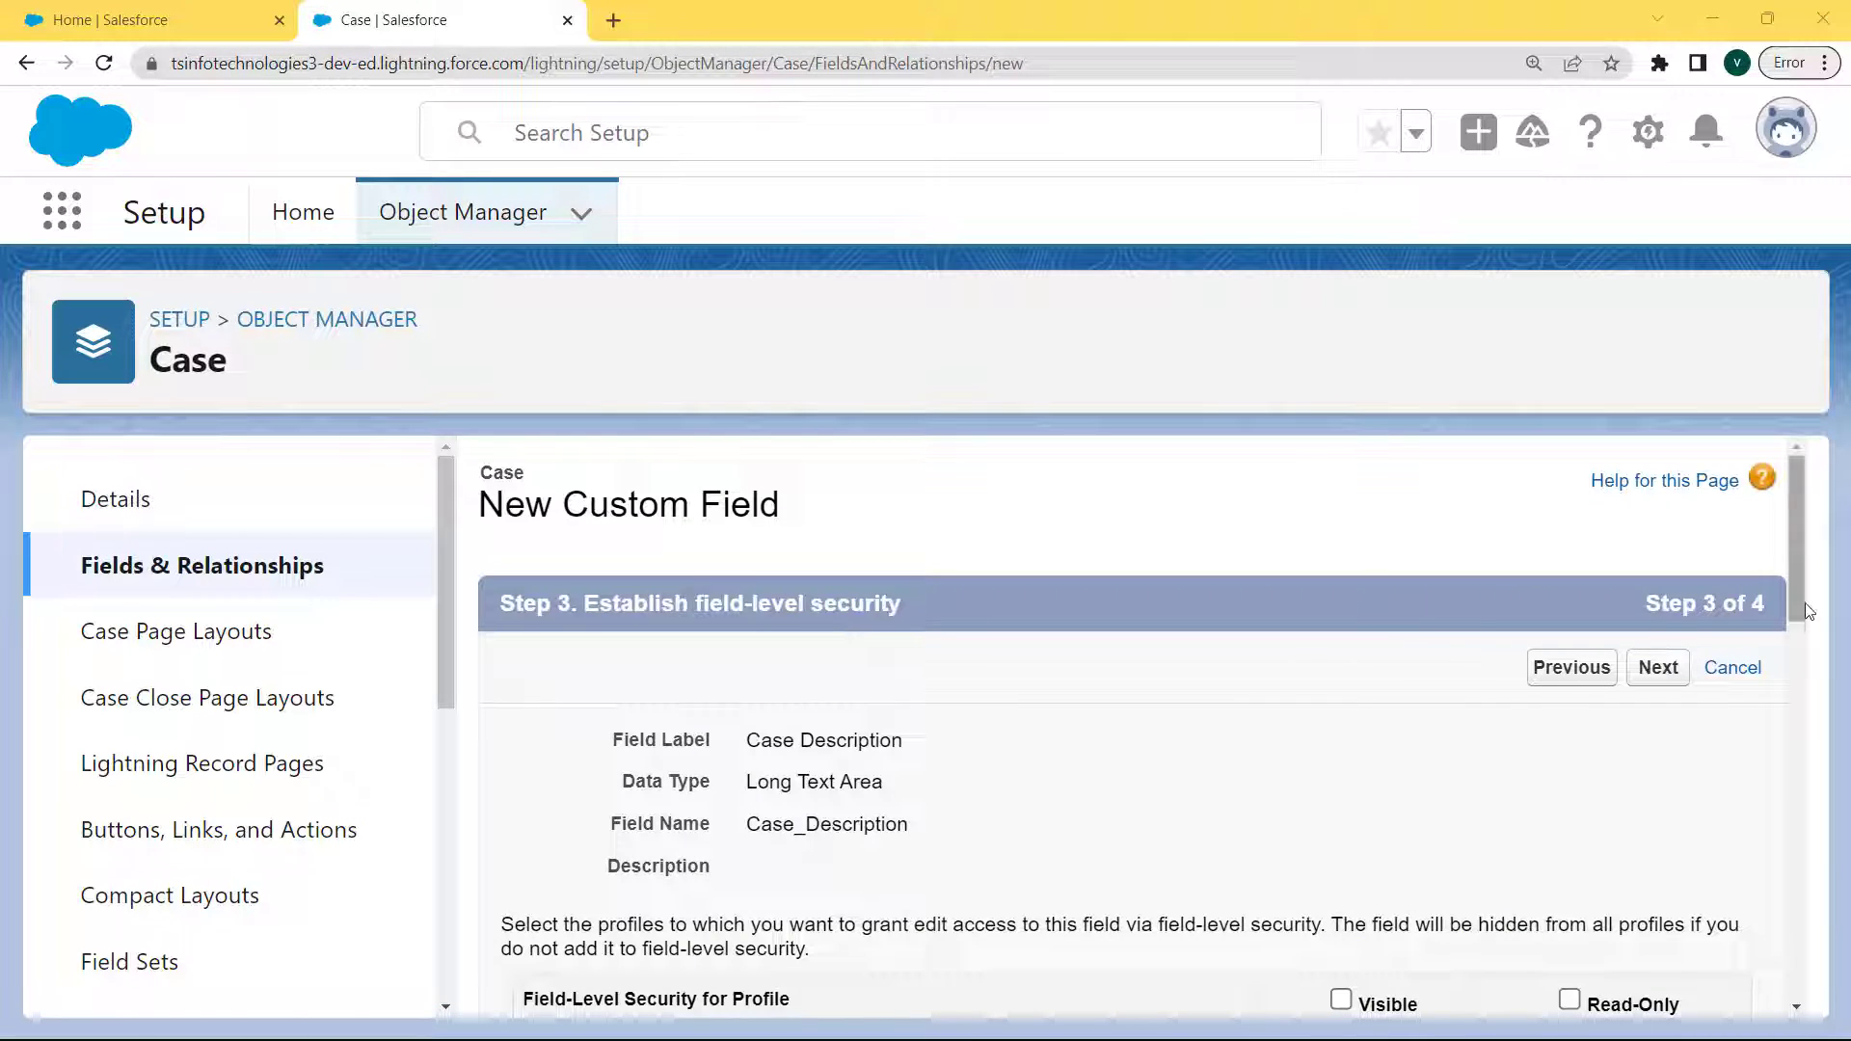
# - Grant Visible field-level security on Case Description to all profiles and continue
pyautogui.moveTo(1798, 588); pyautogui.dragTo(1797, 630)
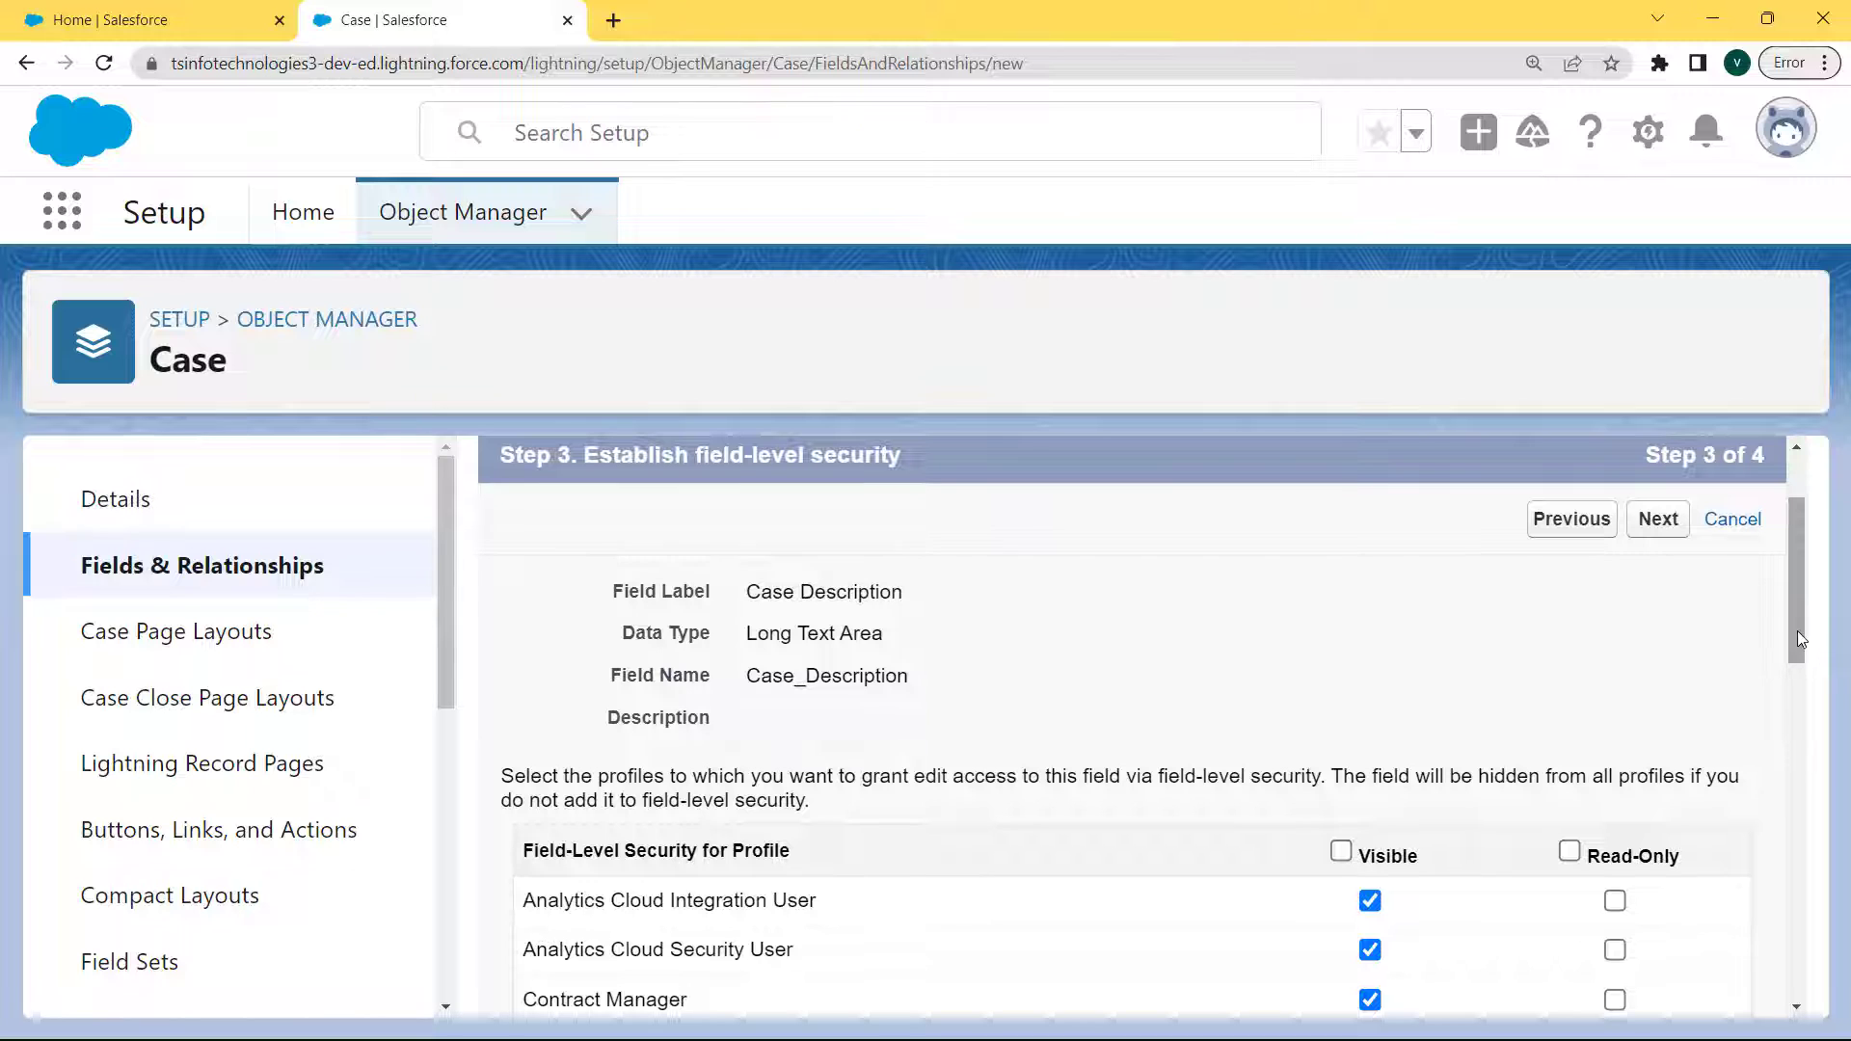
pyautogui.click(1340, 852)
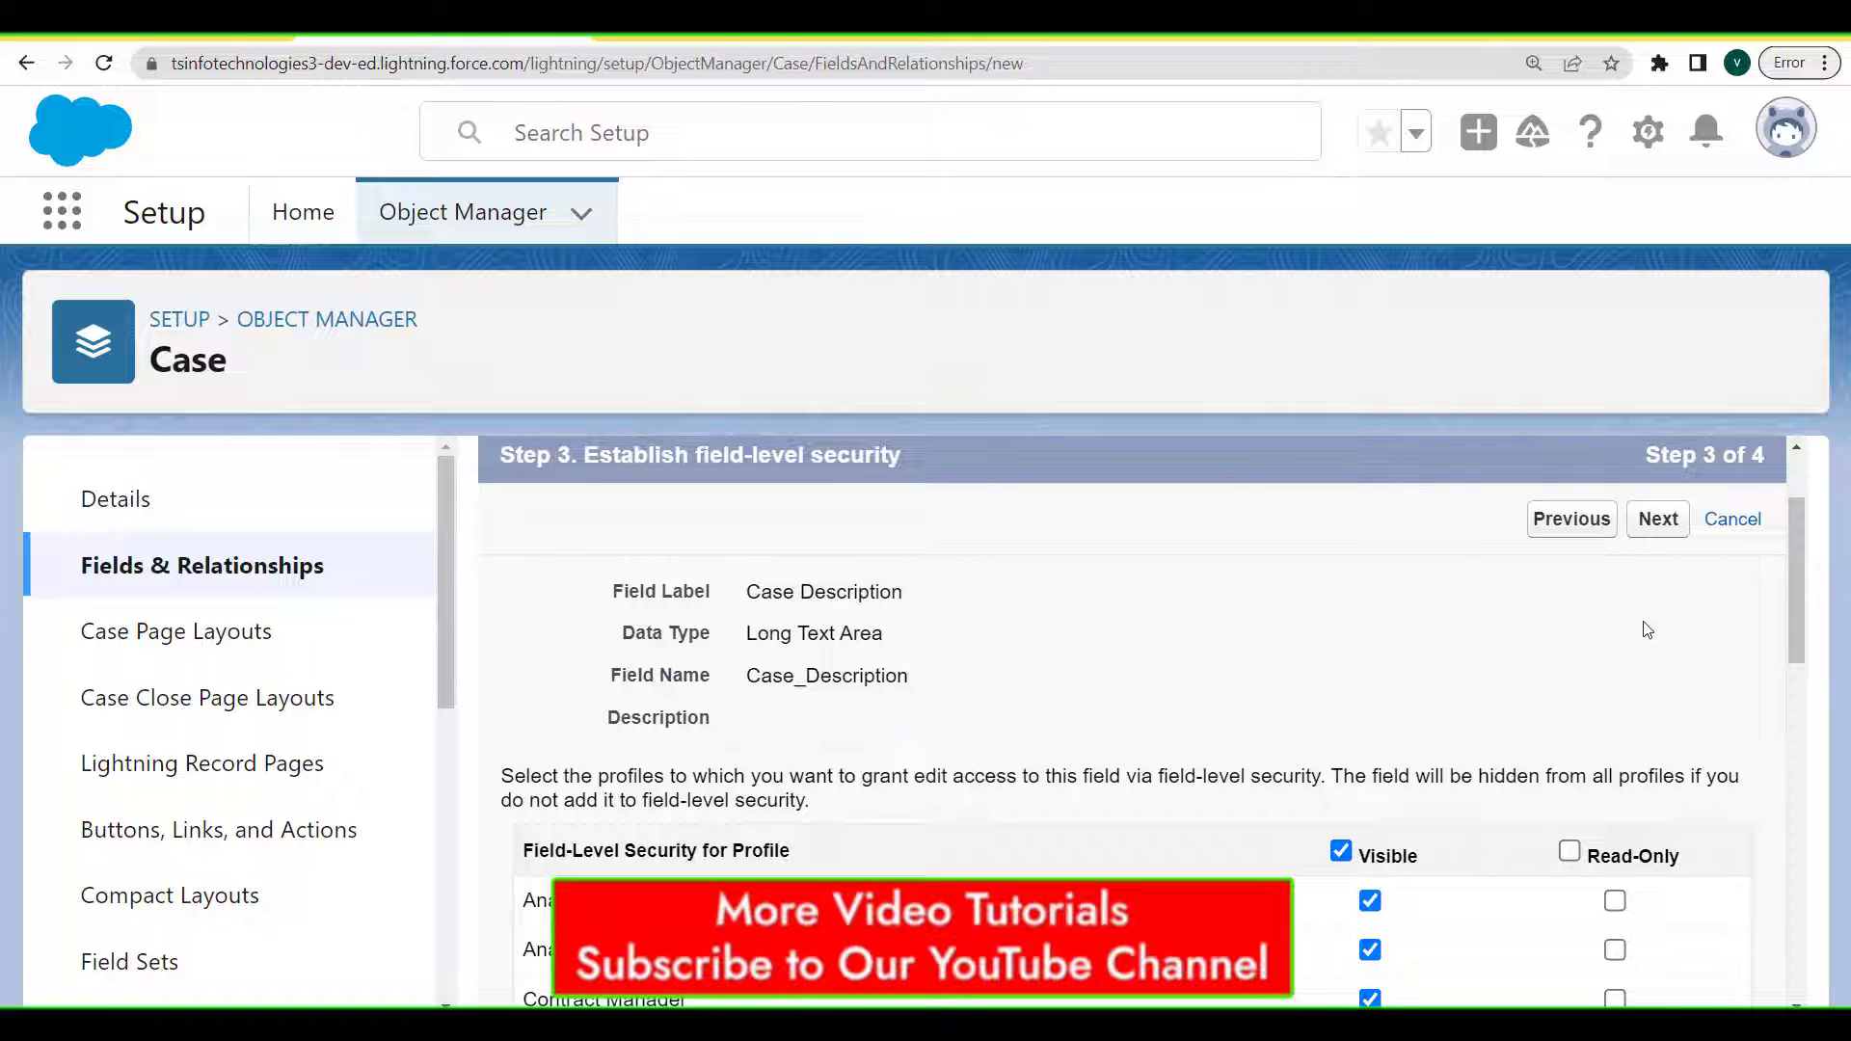
pyautogui.click(1653, 518)
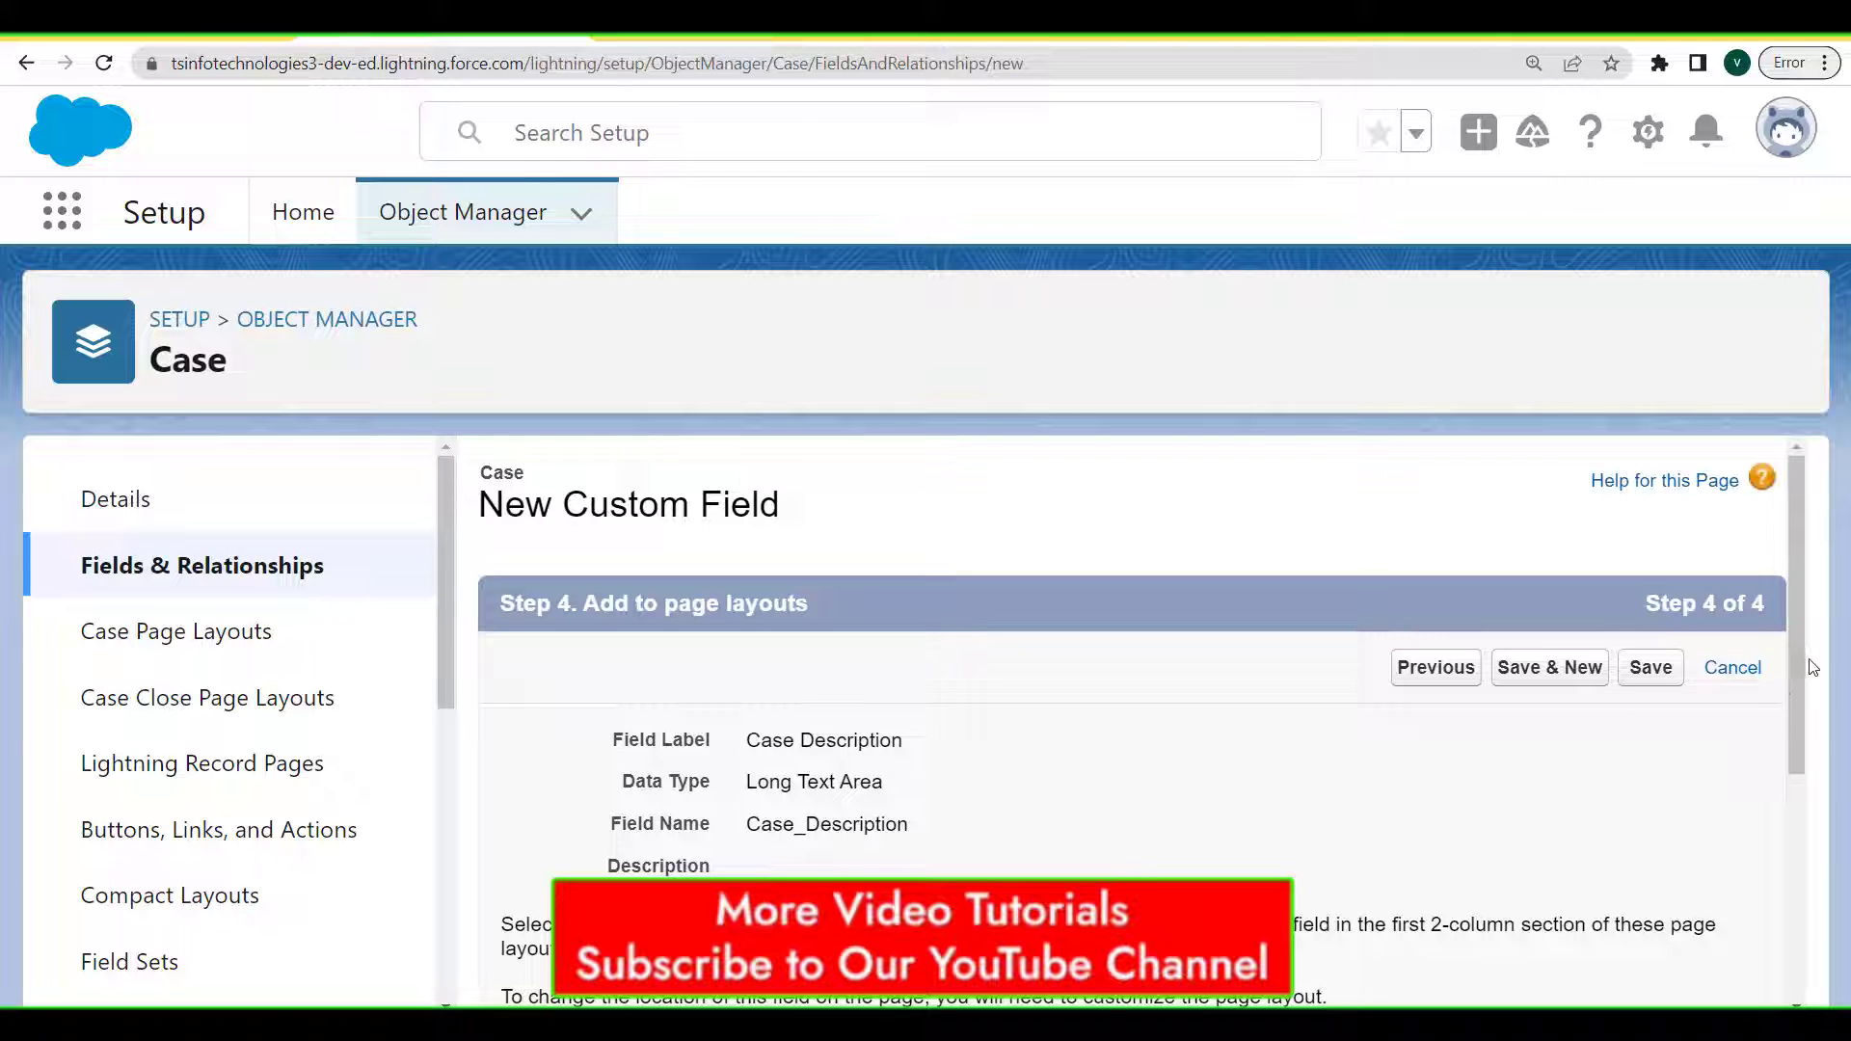
# - Save Case Description with every Case page layout left checked
pyautogui.moveTo(1791, 654); pyautogui.dragTo(1794, 785)
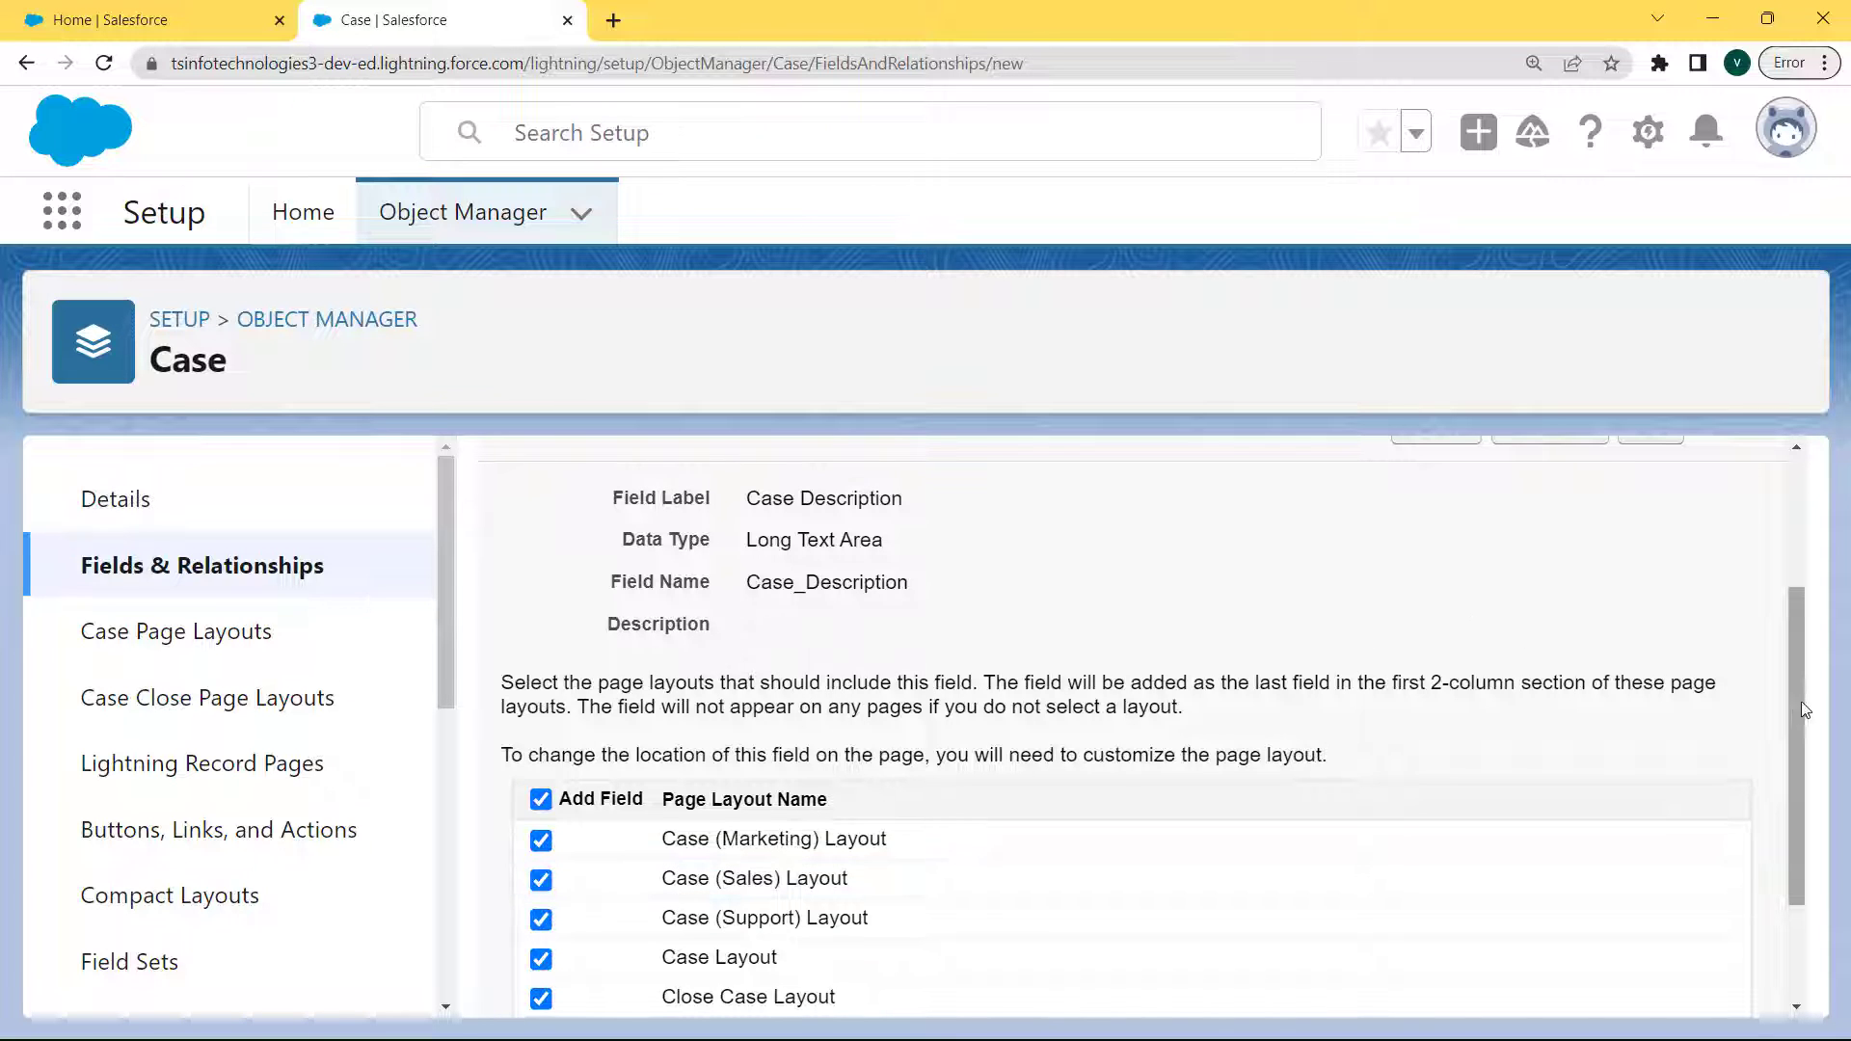
pyautogui.moveTo(1798, 708); pyautogui.dragTo(1791, 607)
pyautogui.click(1651, 622)
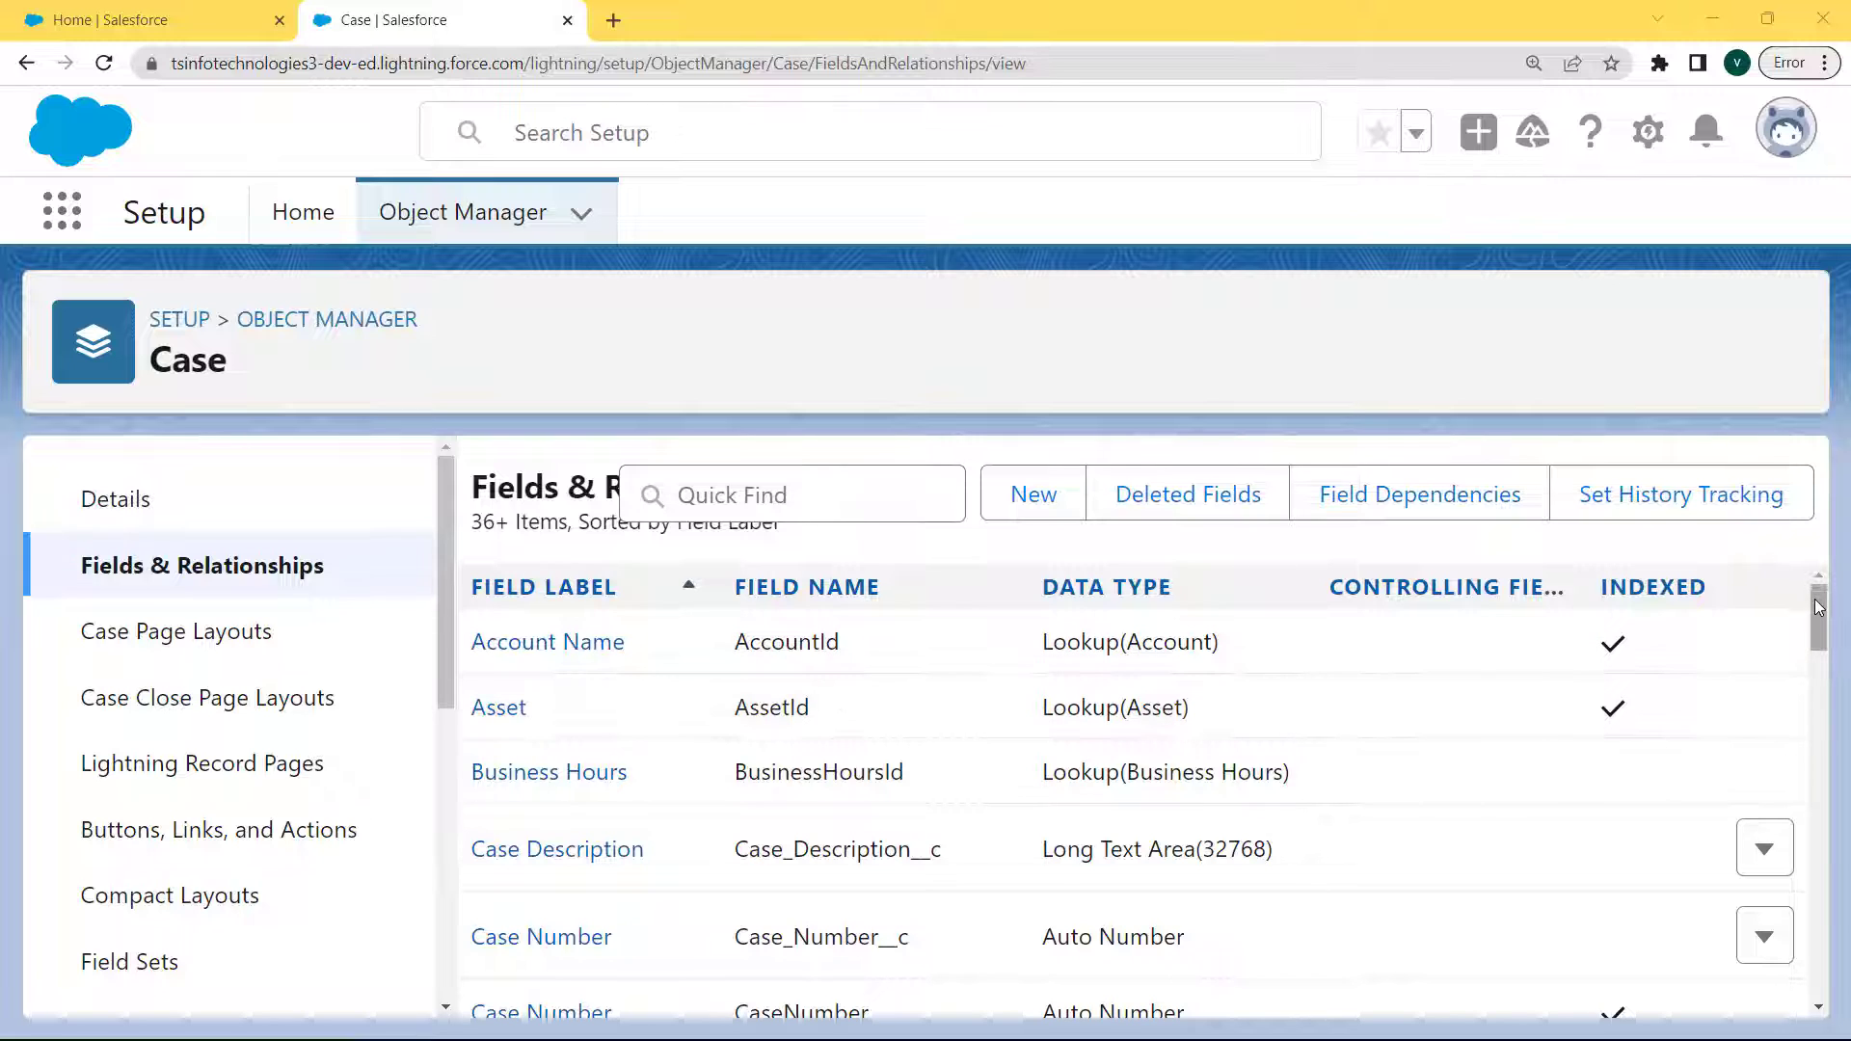
# - Confirm Case Description in the field list and open the profile avatar menu
pyautogui.moveTo(1814, 606); pyautogui.dragTo(1817, 646)
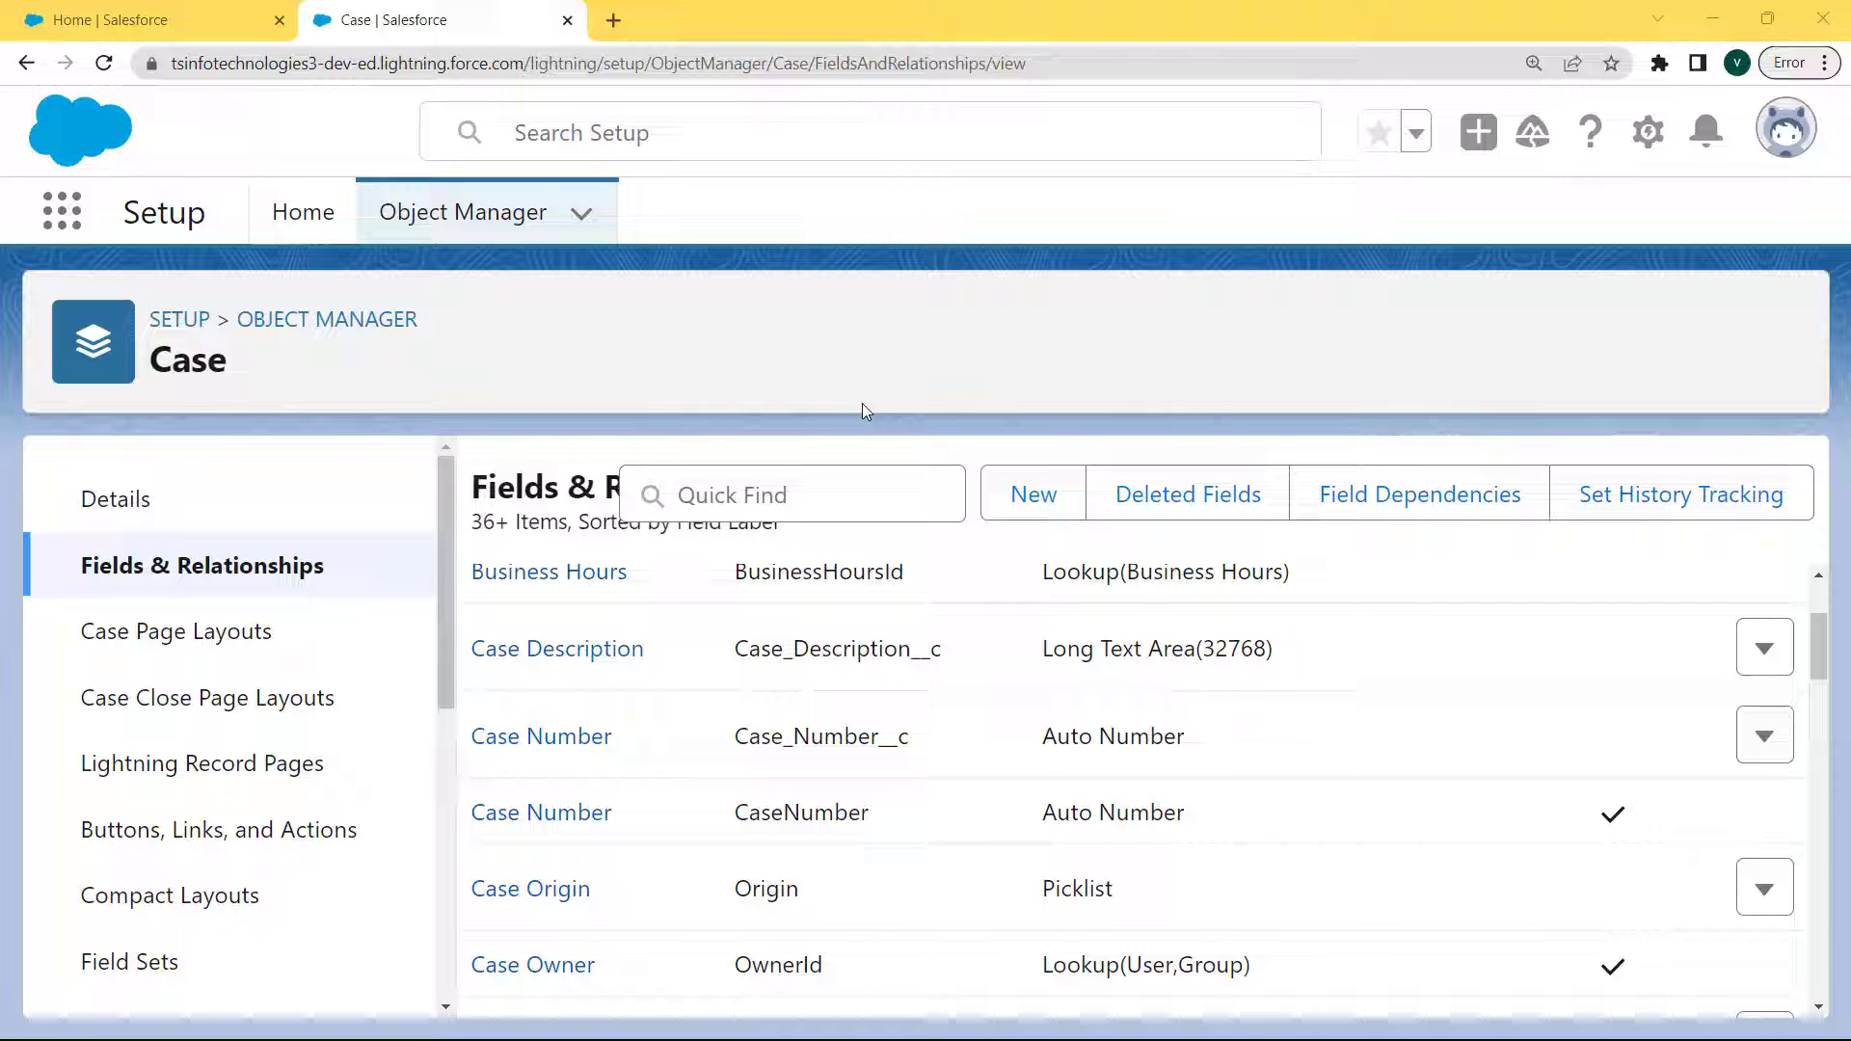
pyautogui.click(1789, 135)
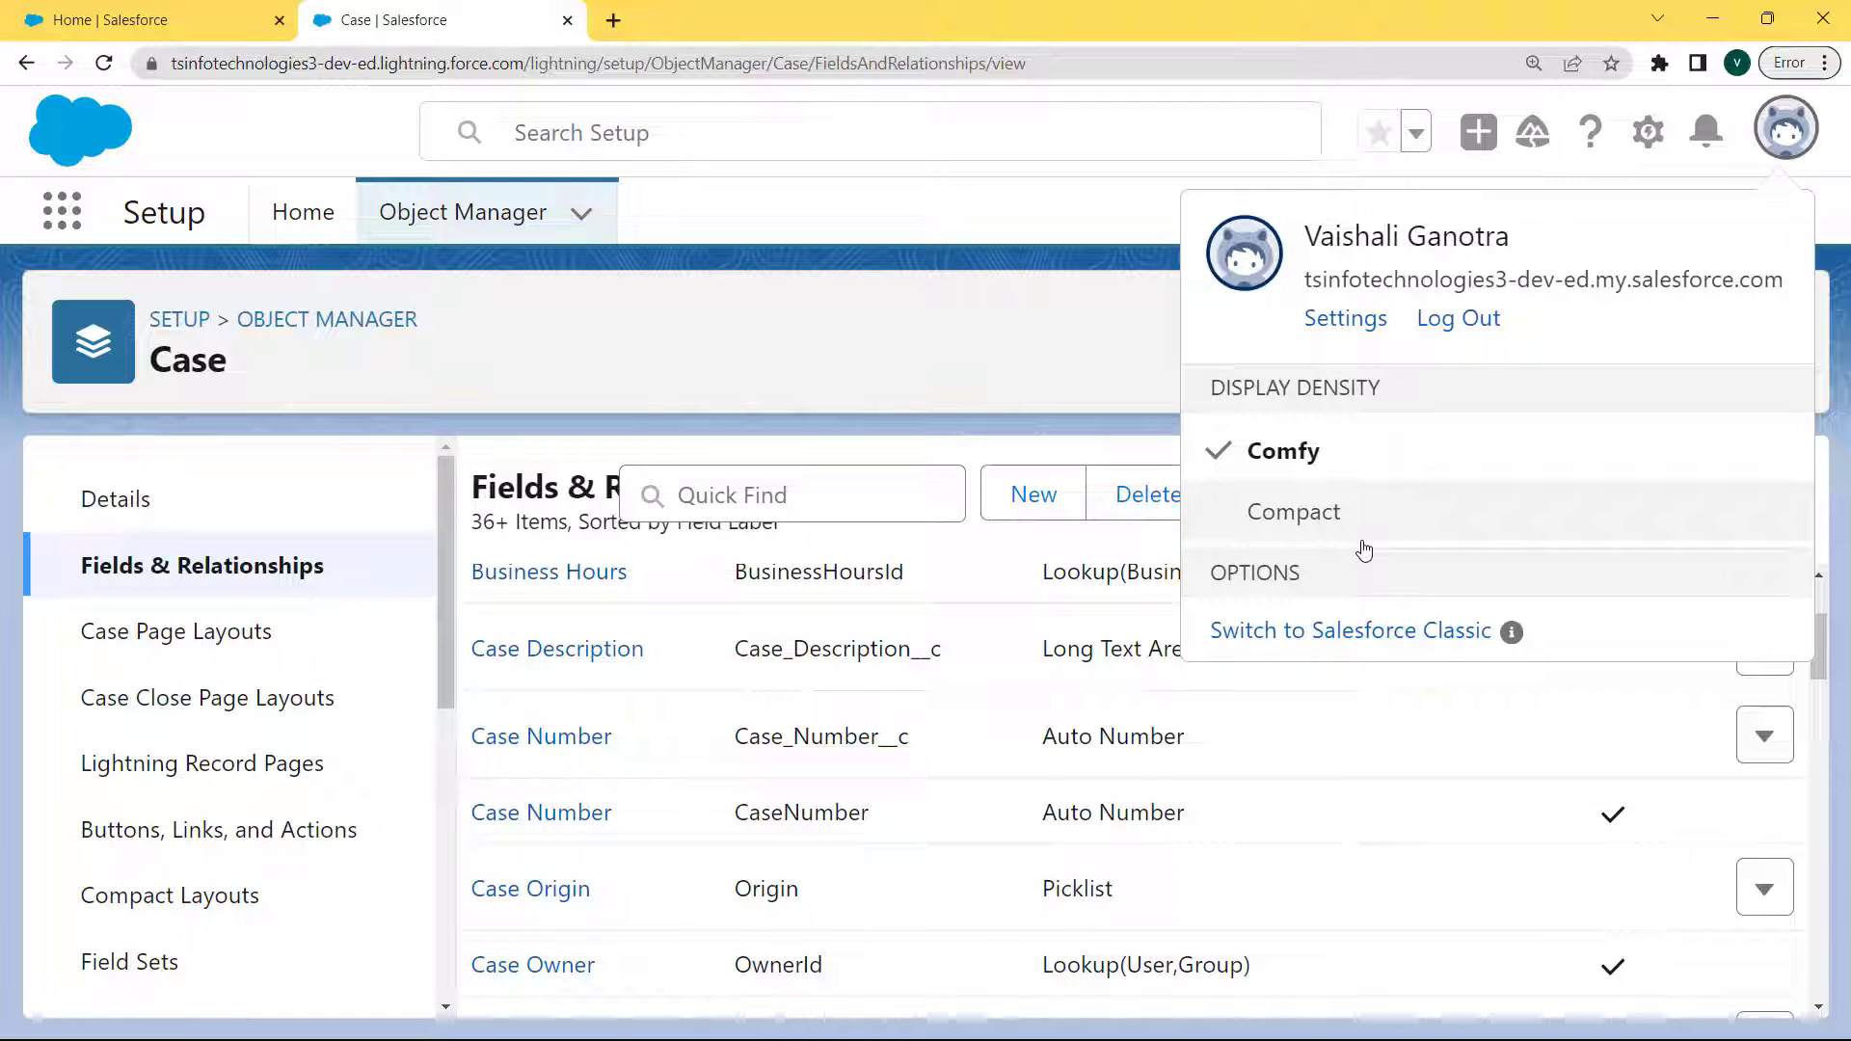
# - Switch to Salesforce Classic and choose Setup from the user name menu
pyautogui.click(1308, 634)
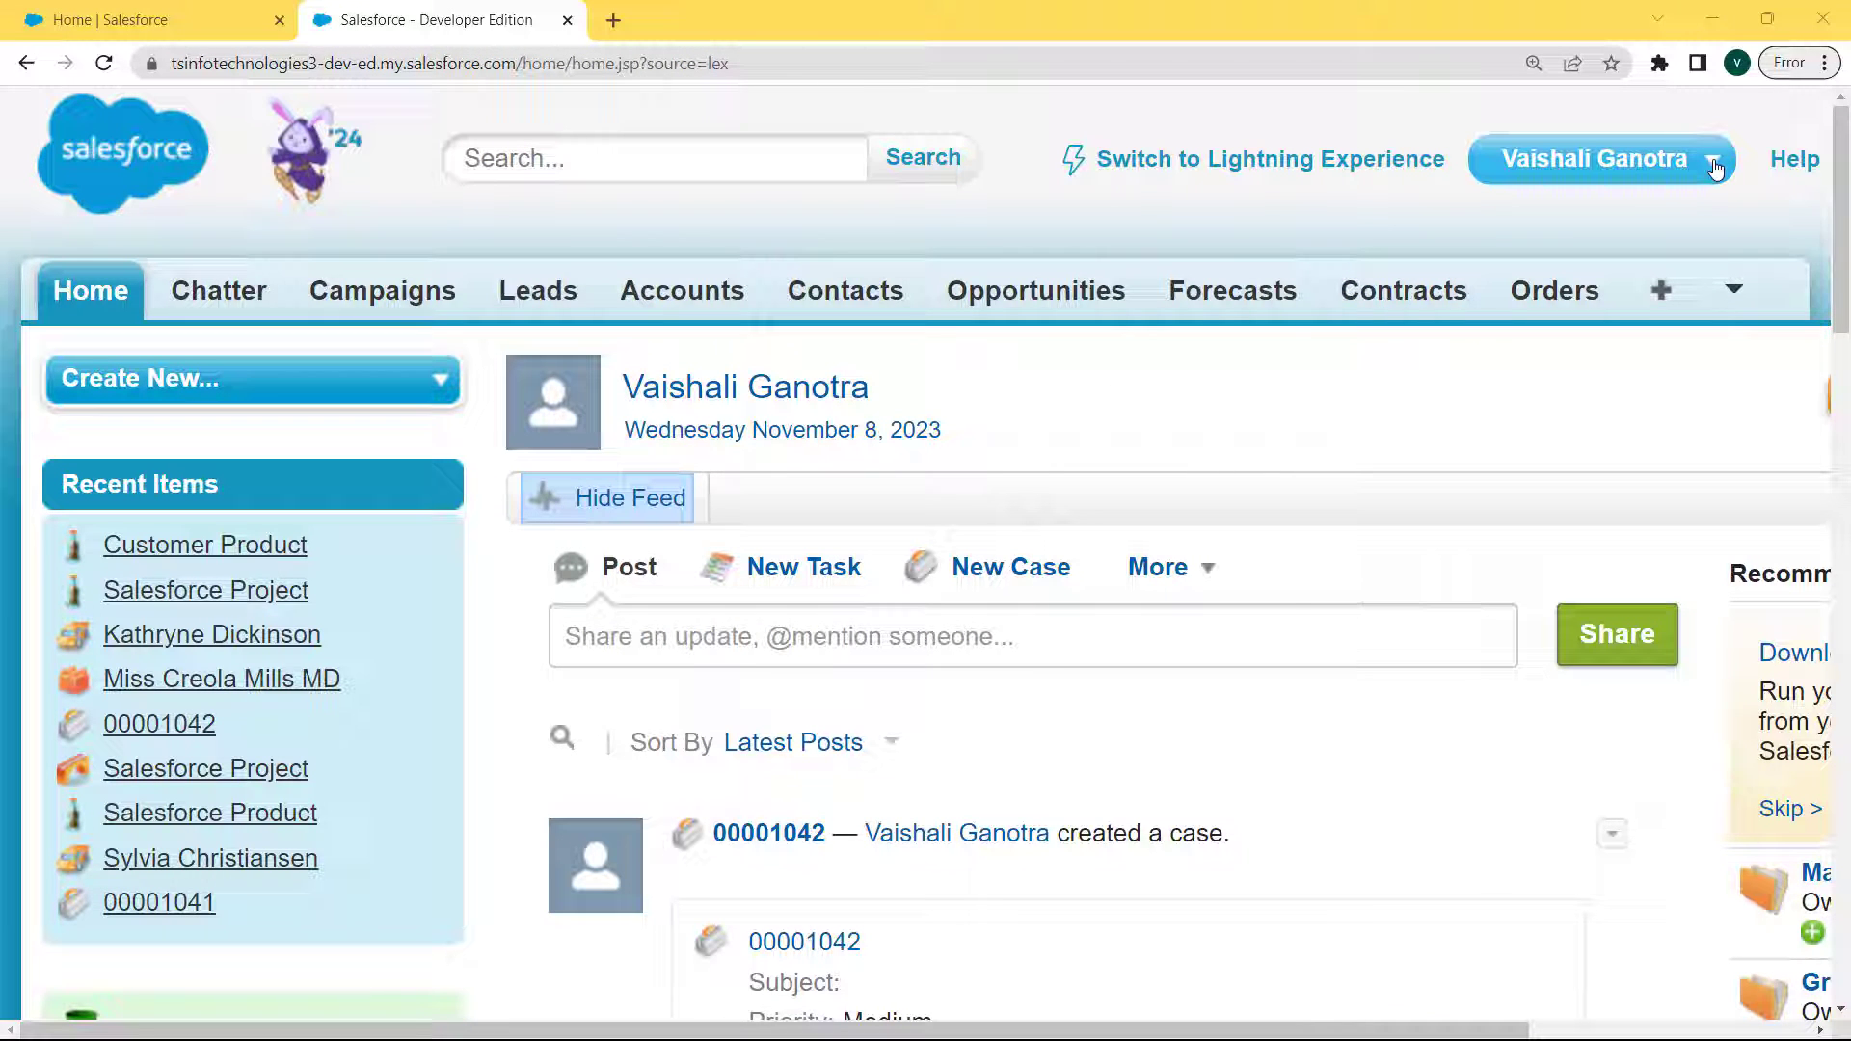
pyautogui.click(1715, 169)
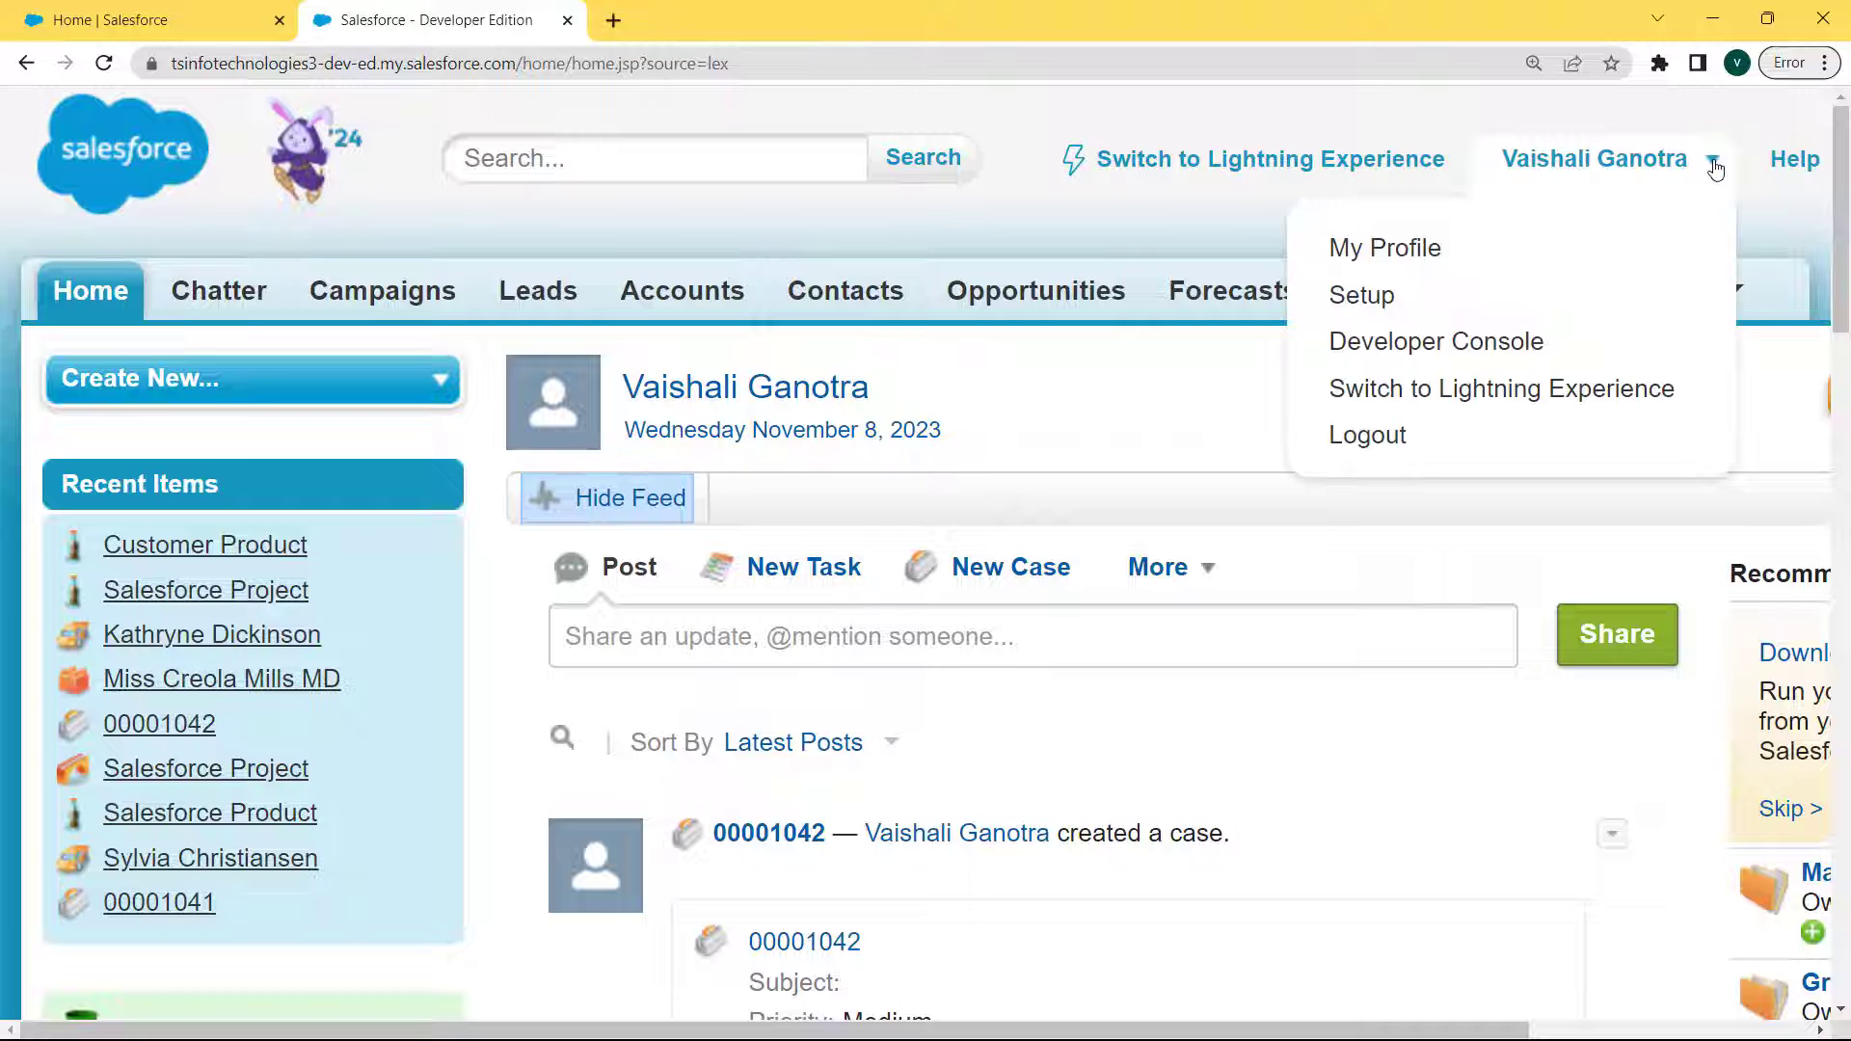
pyautogui.click(1350, 299)
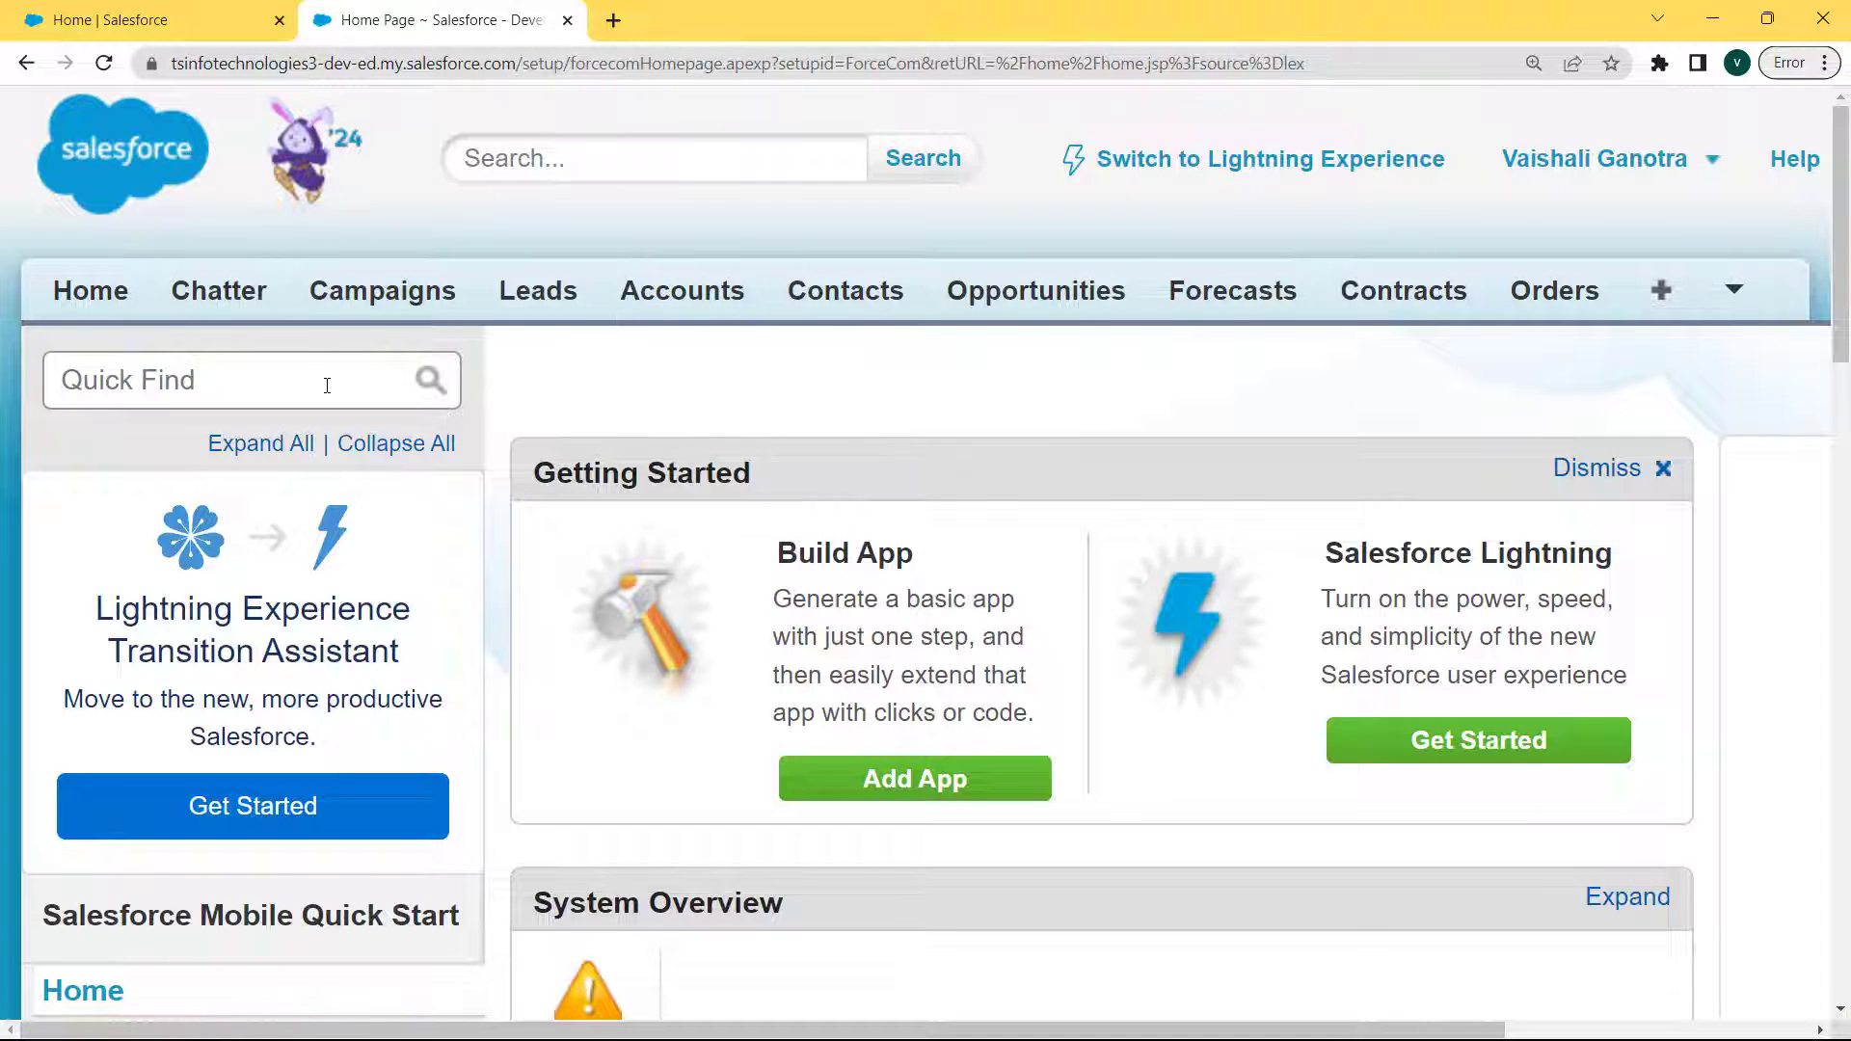
# - Search Setup for 'objec' and open Create > Objects to list the custom objects
pyautogui.click(327, 386)
pyautogui.write('object')
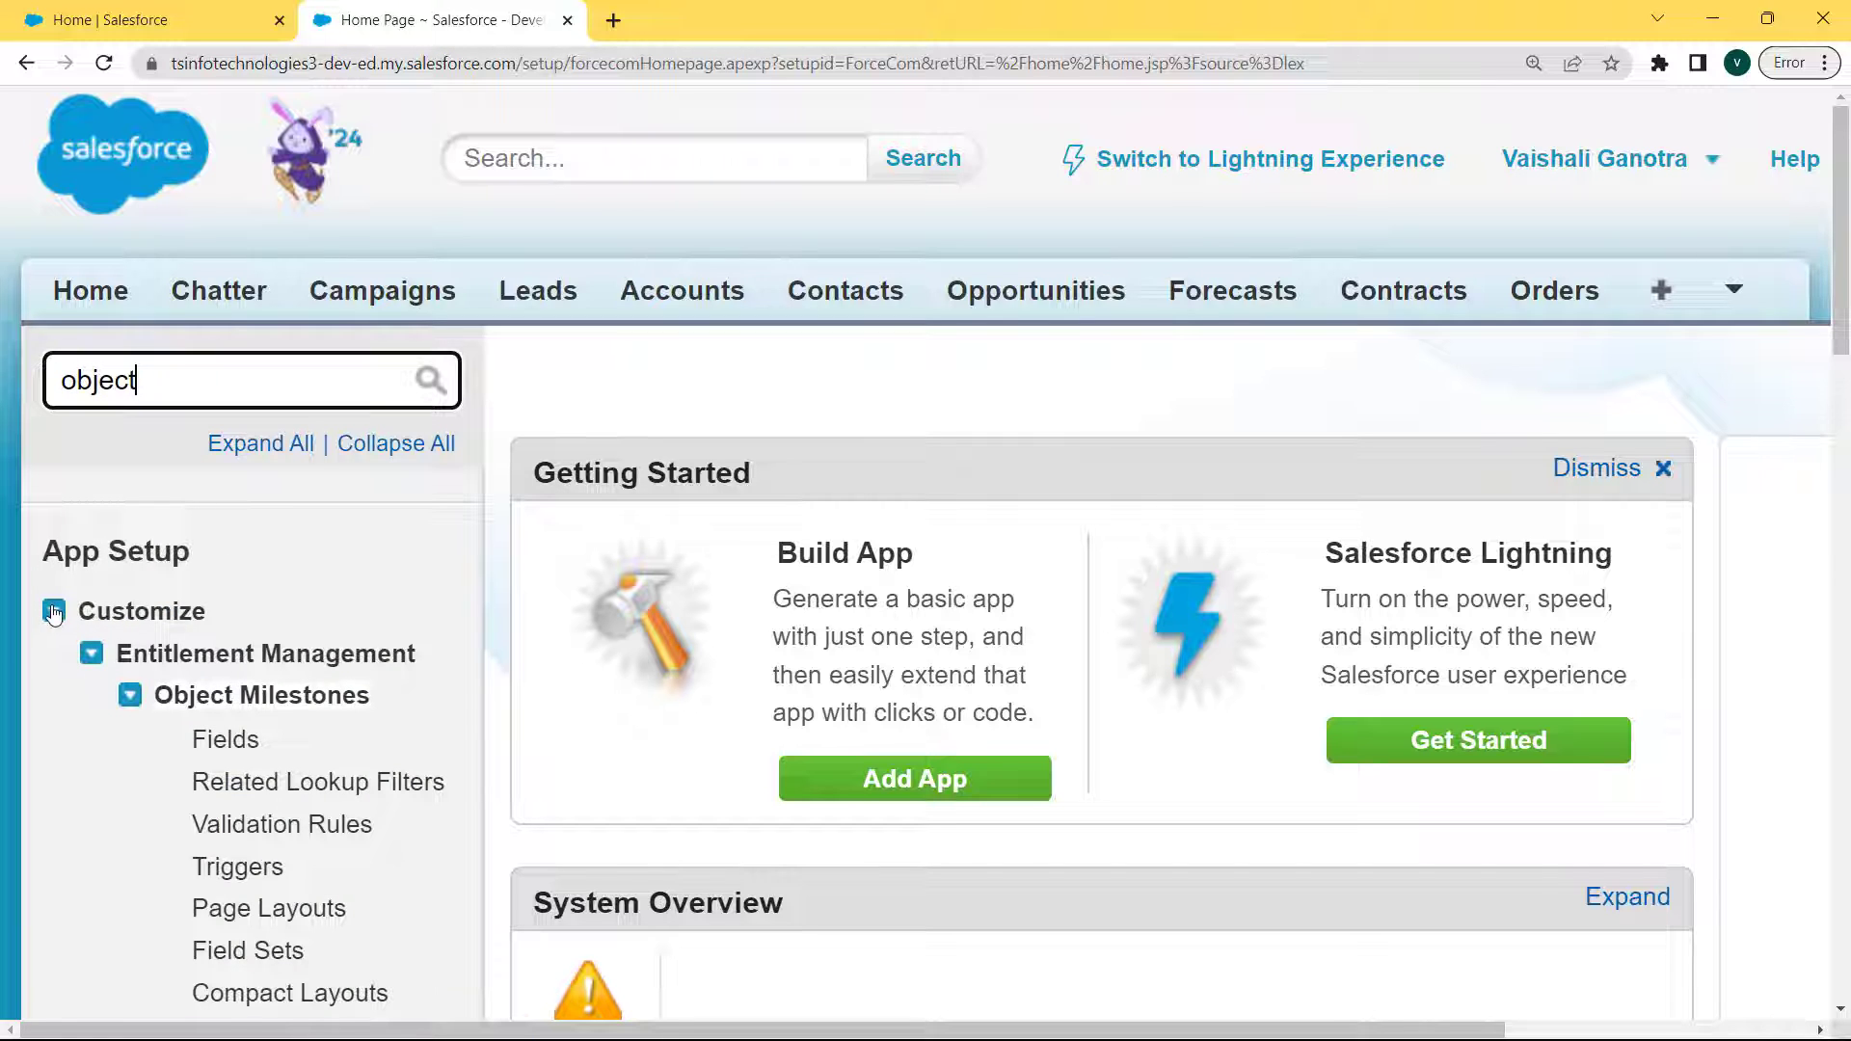
pyautogui.click(53, 613)
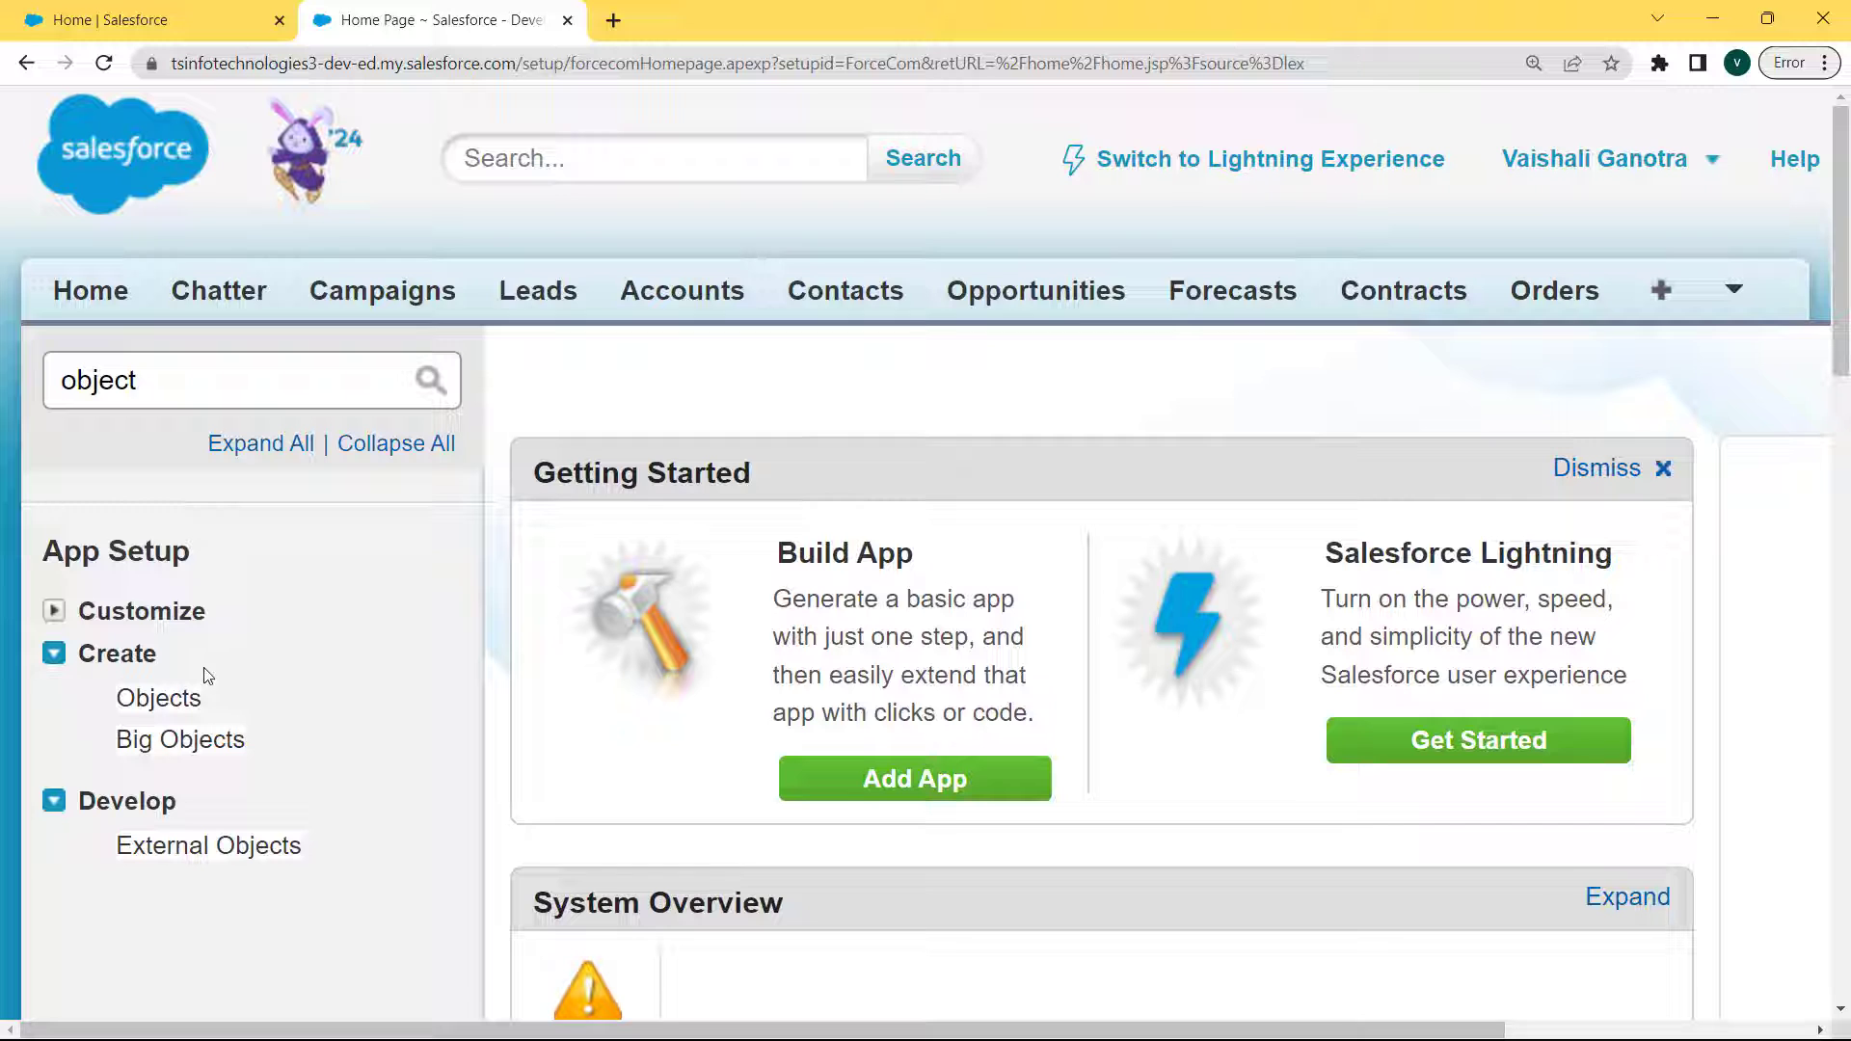
pyautogui.click(154, 701)
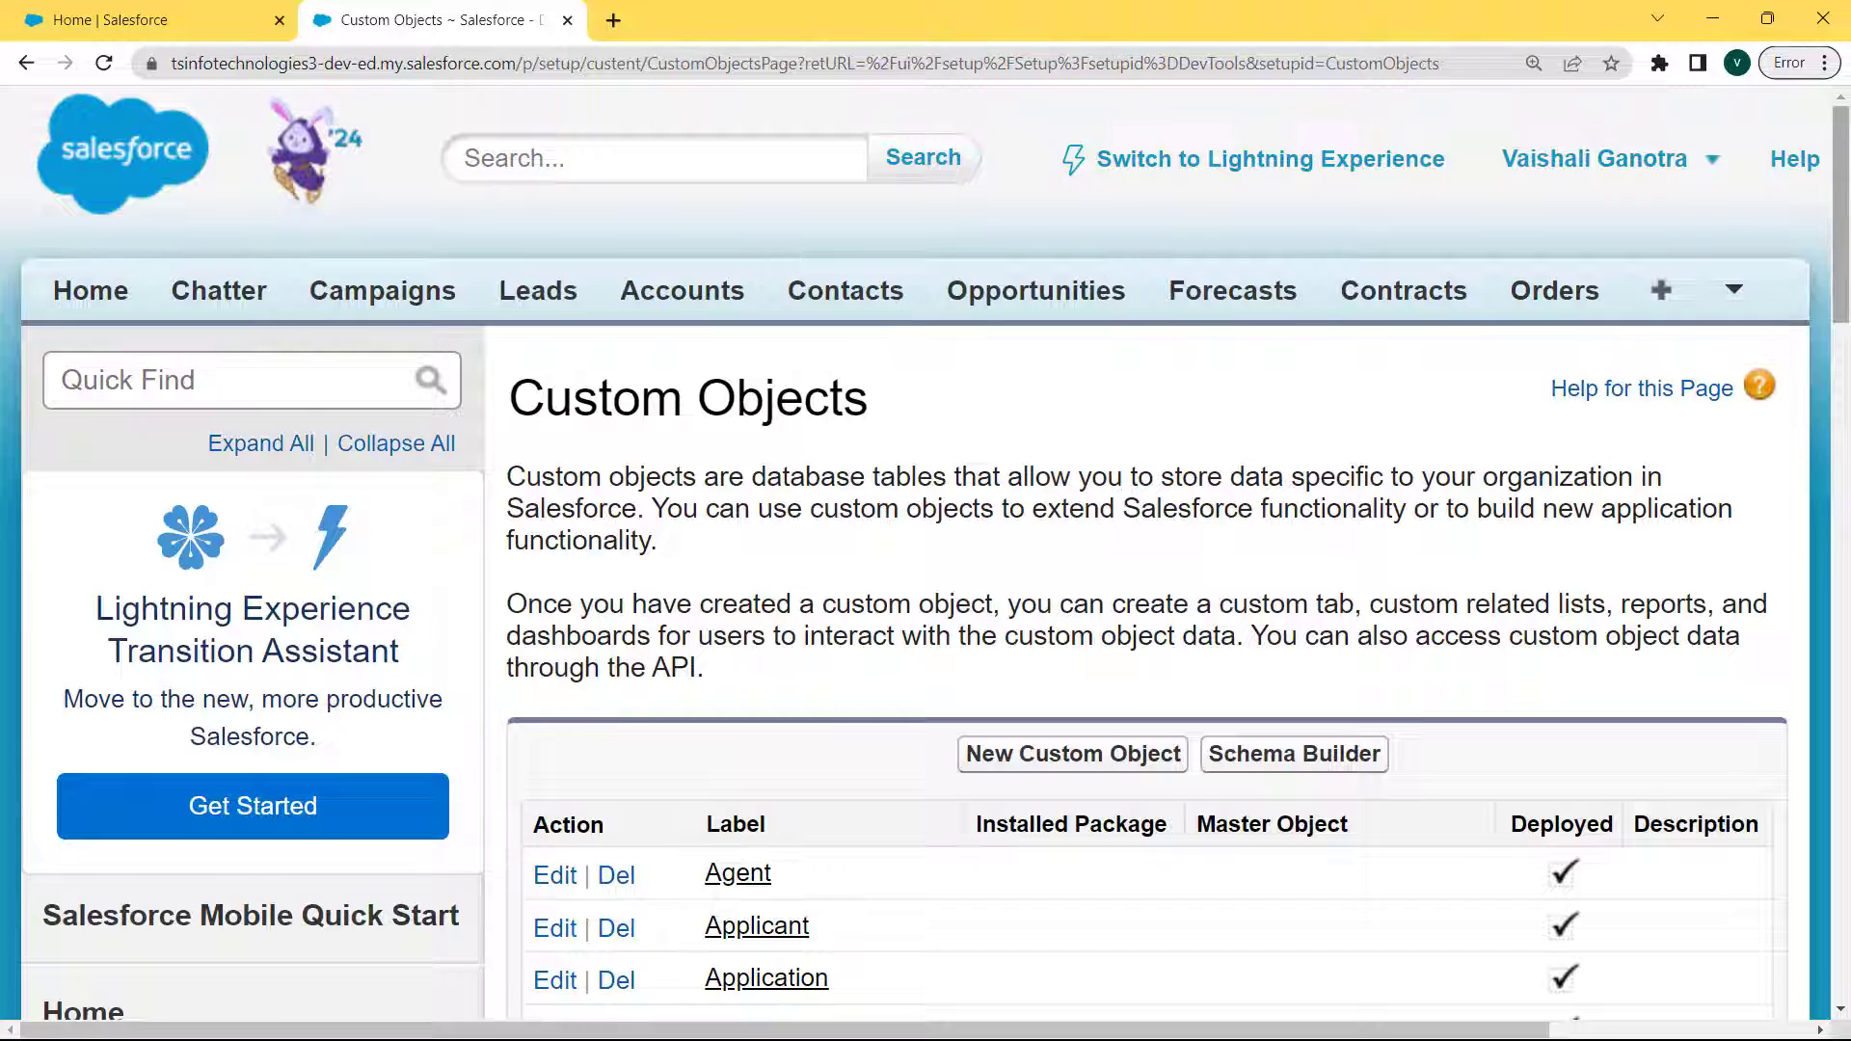
pyautogui.moveTo(1846, 222); pyautogui.dragTo(1848, 626)
pyautogui.scroll(10, 774, 499)
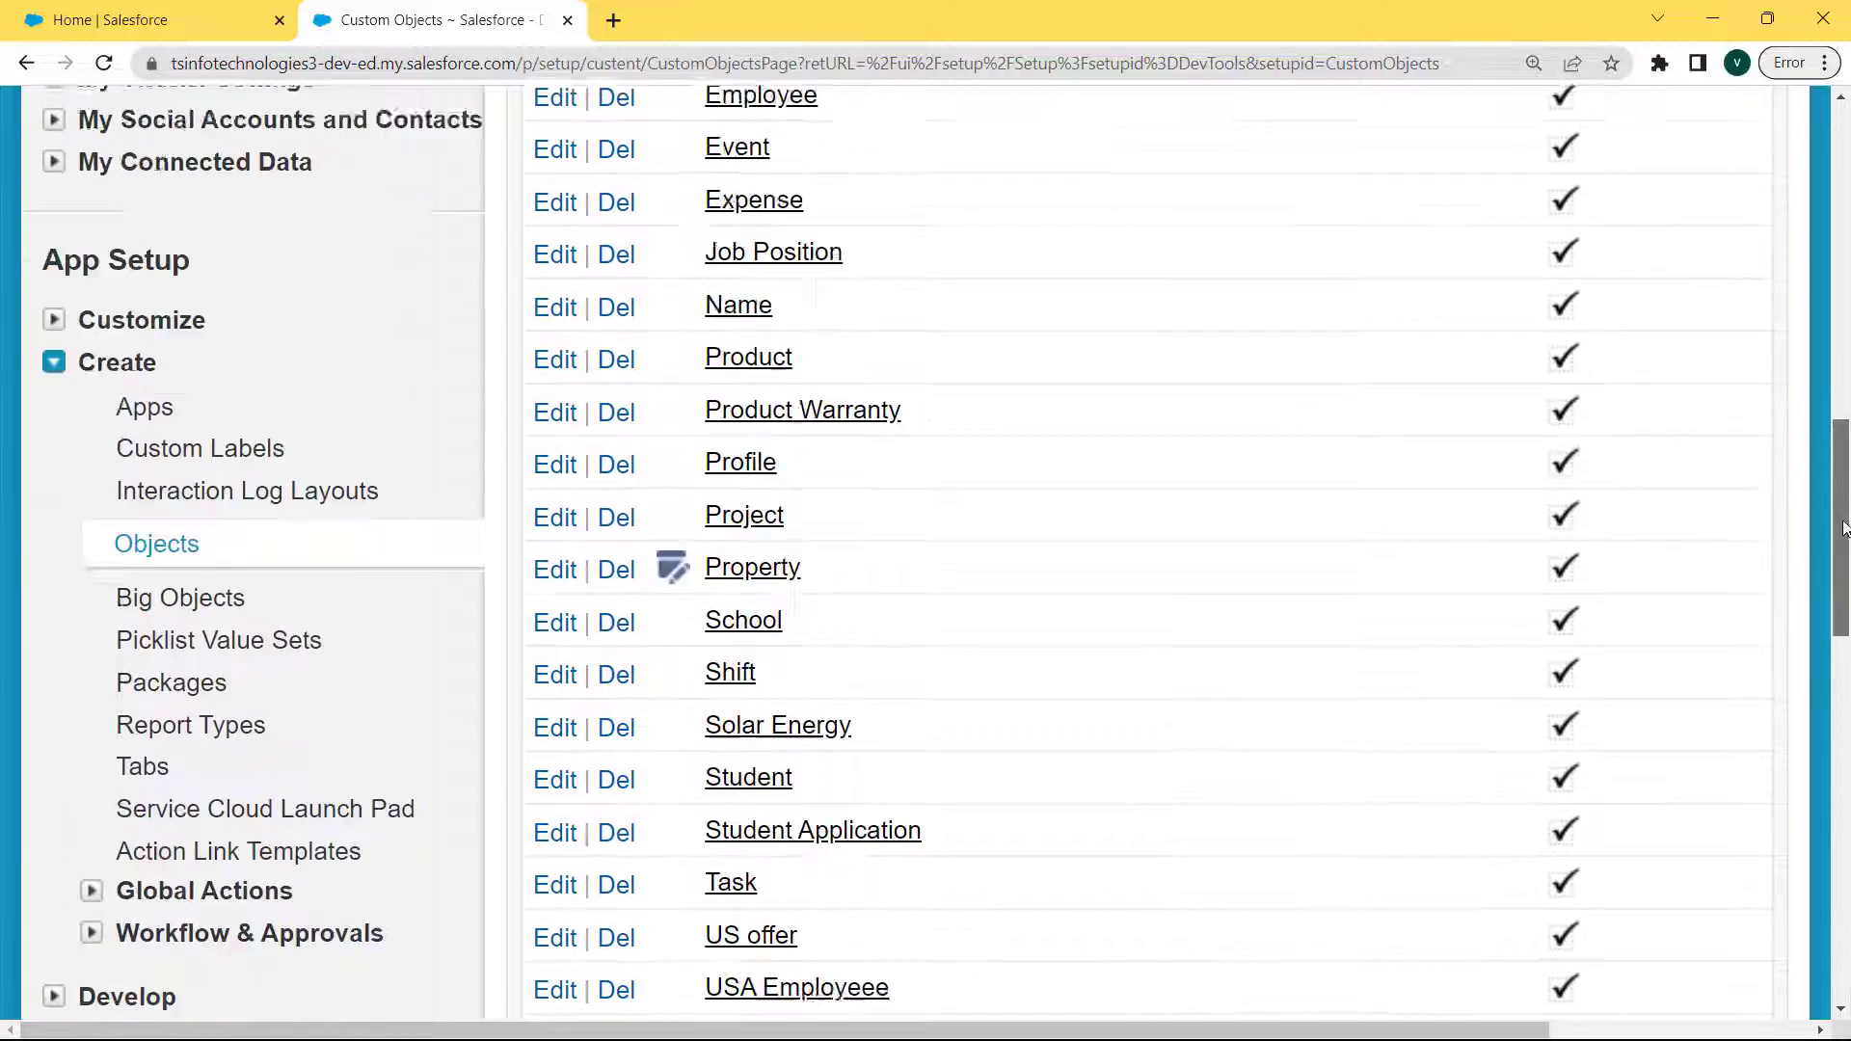
# - Open the Employee custom object and start a new custom field on it
pyautogui.click(775, 499)
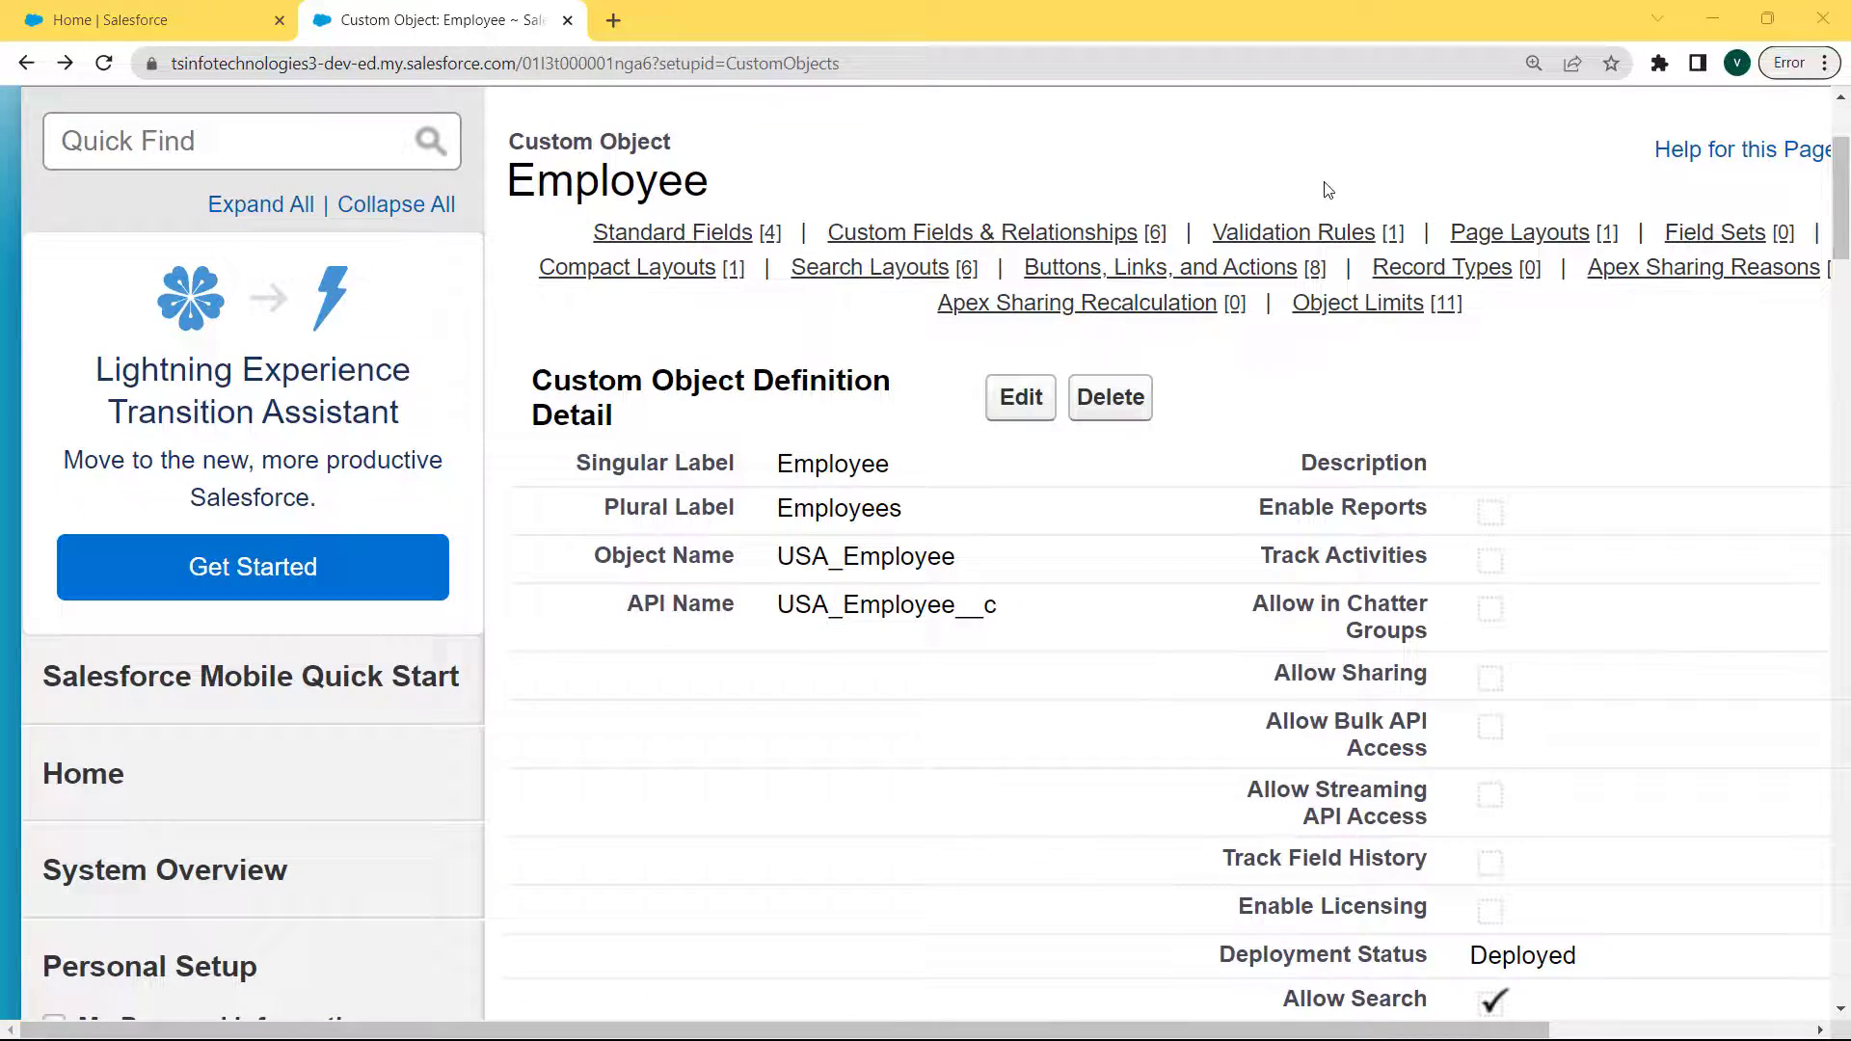
pyautogui.moveTo(1849, 169); pyautogui.dragTo(1848, 358)
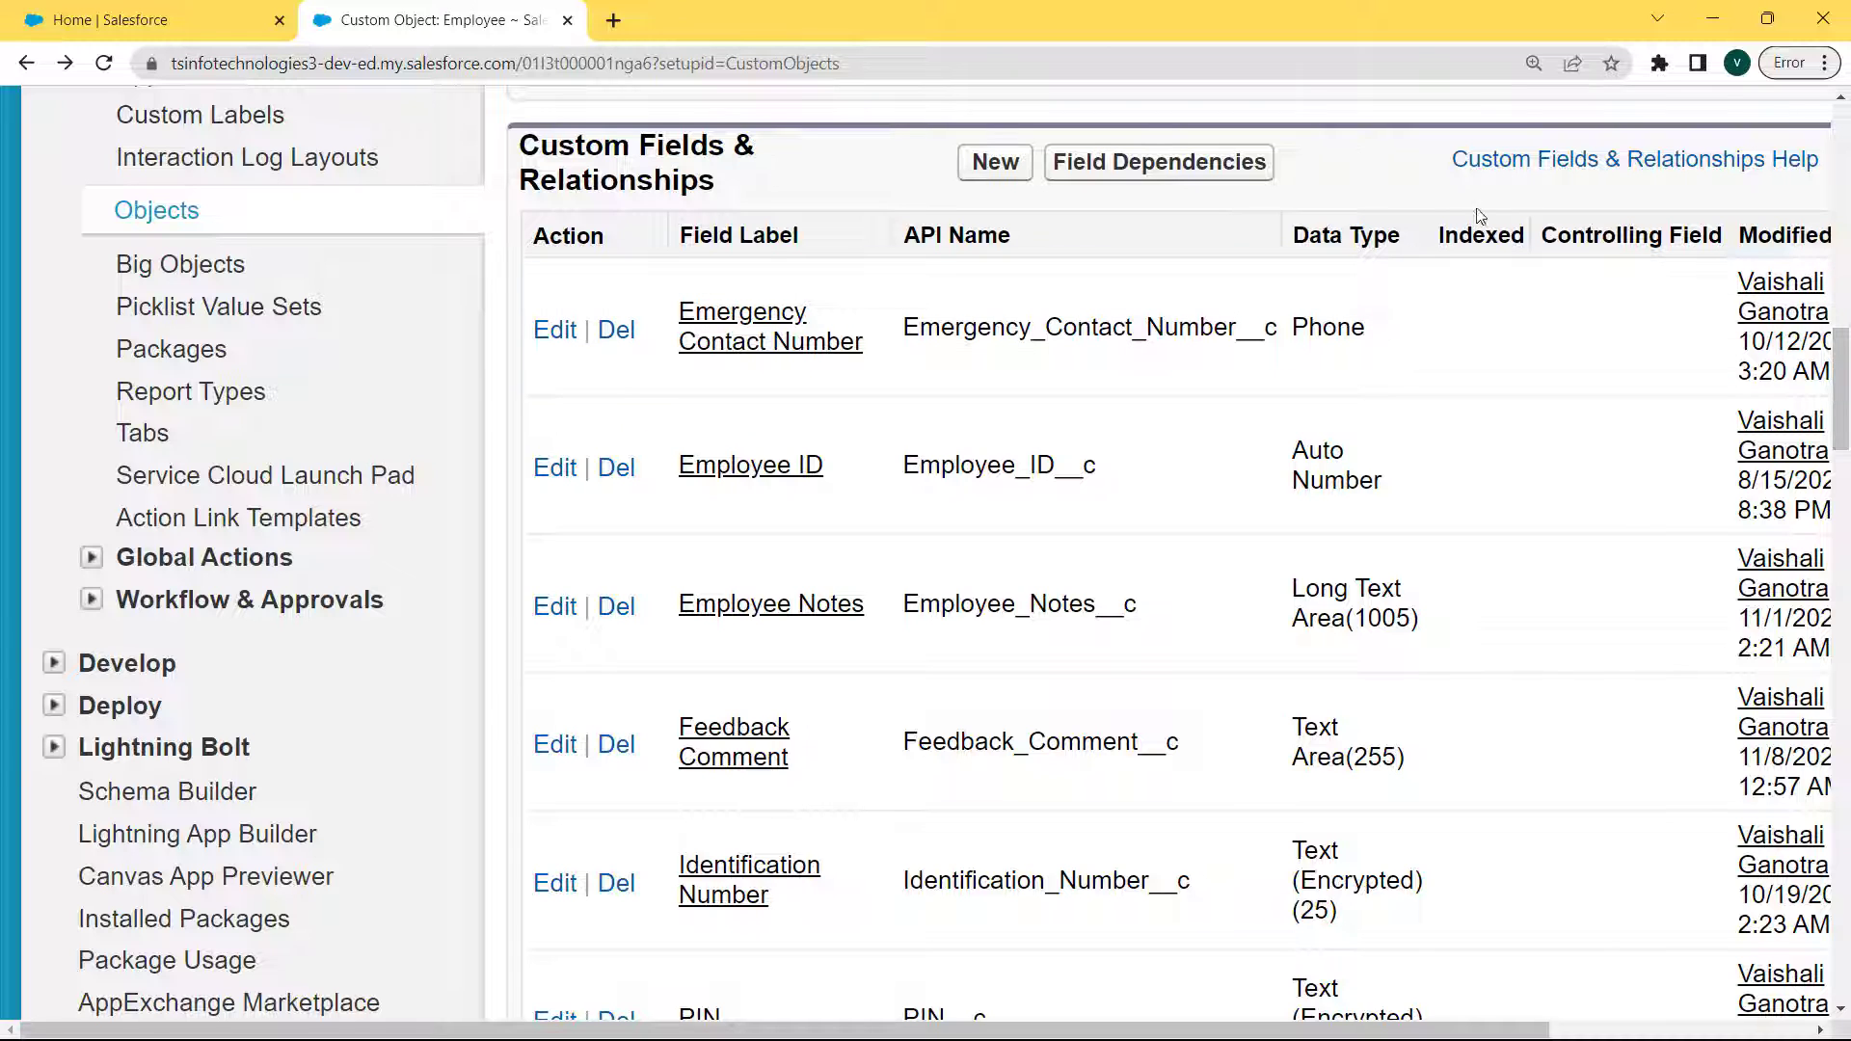
pyautogui.click(987, 166)
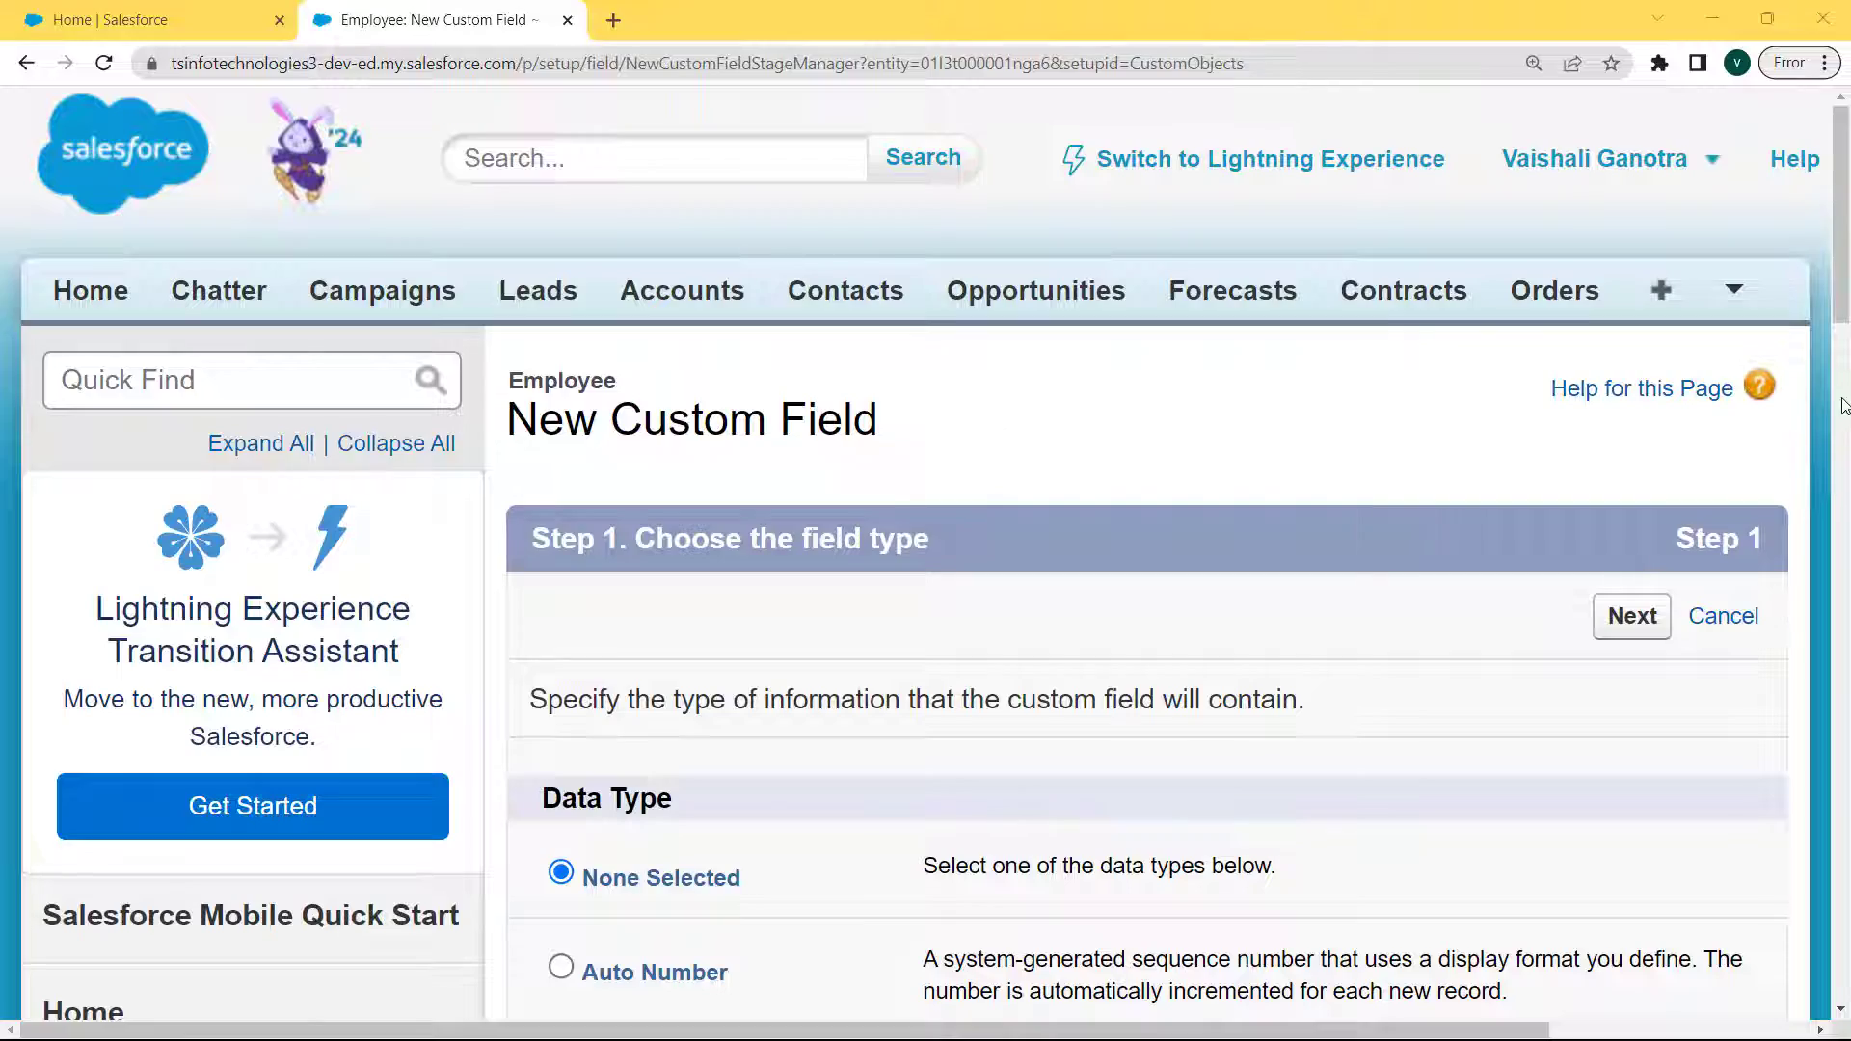
# - Pick Text Area (Long) as the Employee field's data type and go to Step 2
pyautogui.moveTo(1846, 266); pyautogui.dragTo(1848, 784)
pyautogui.click(561, 592)
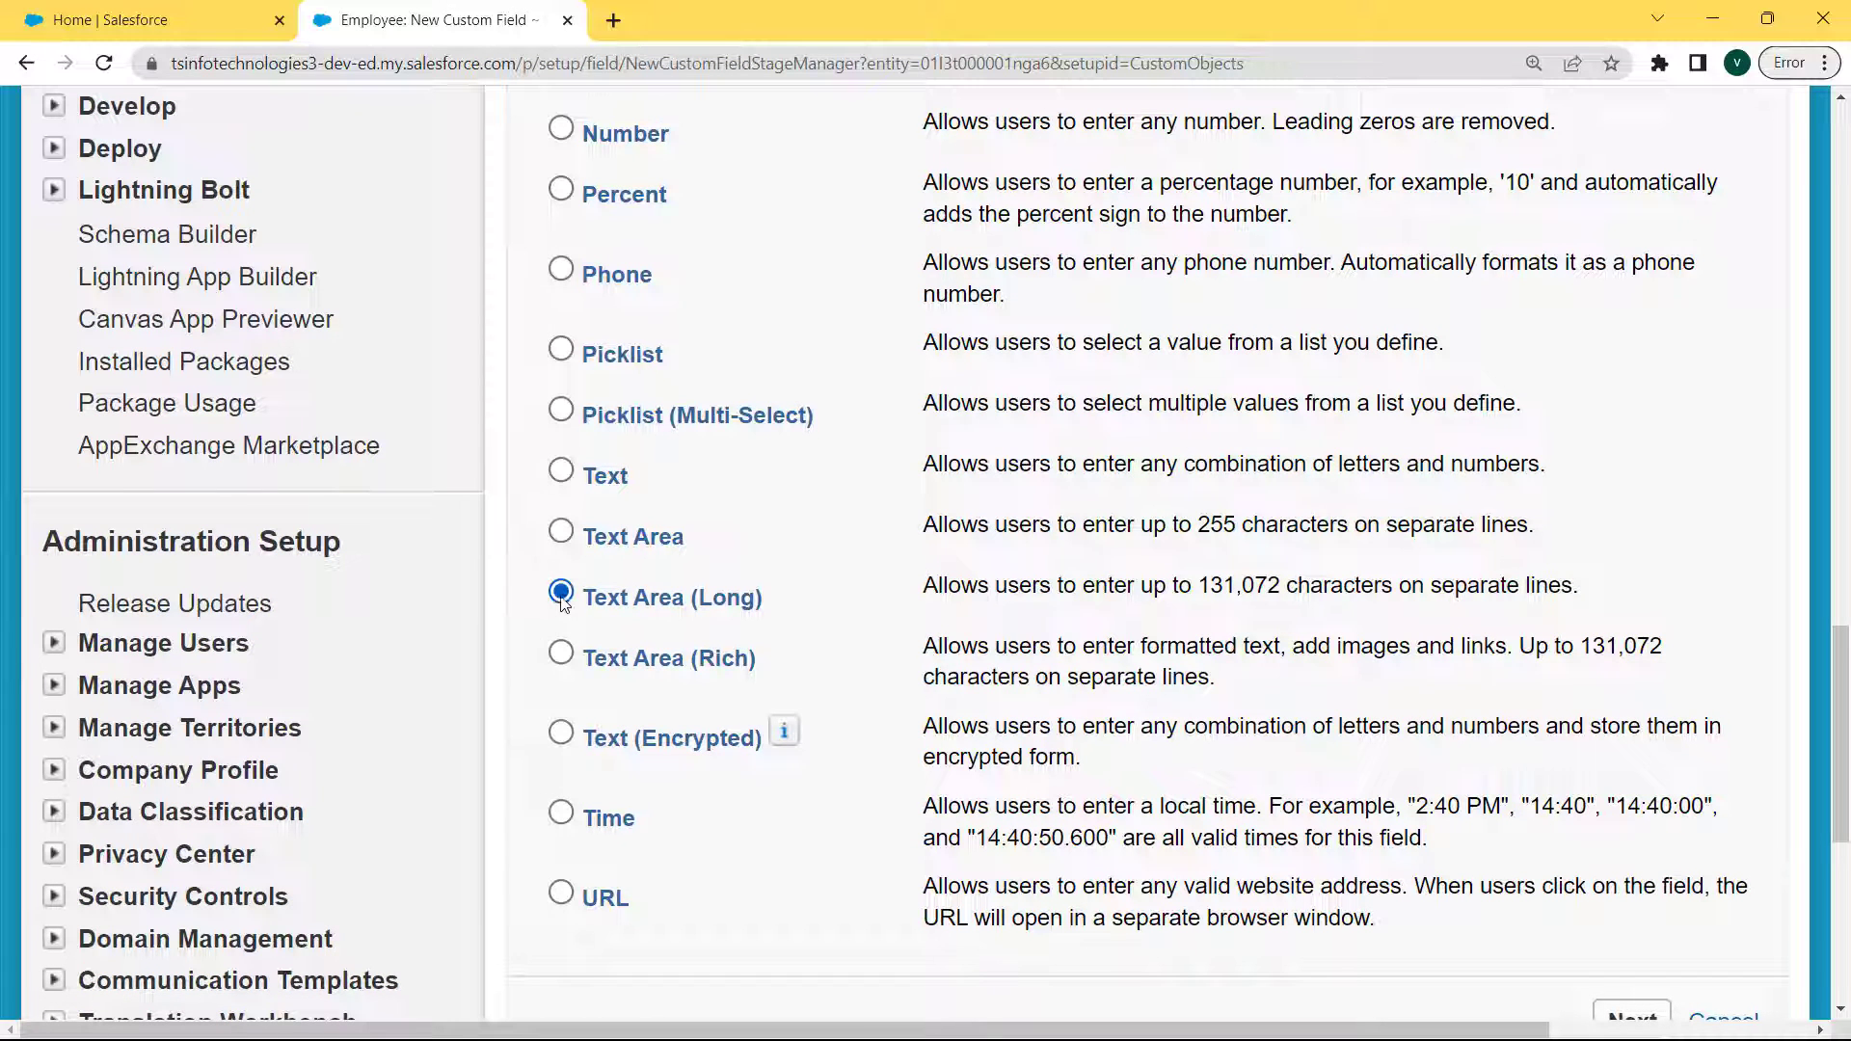
pyautogui.scroll(-1, 1848, 738)
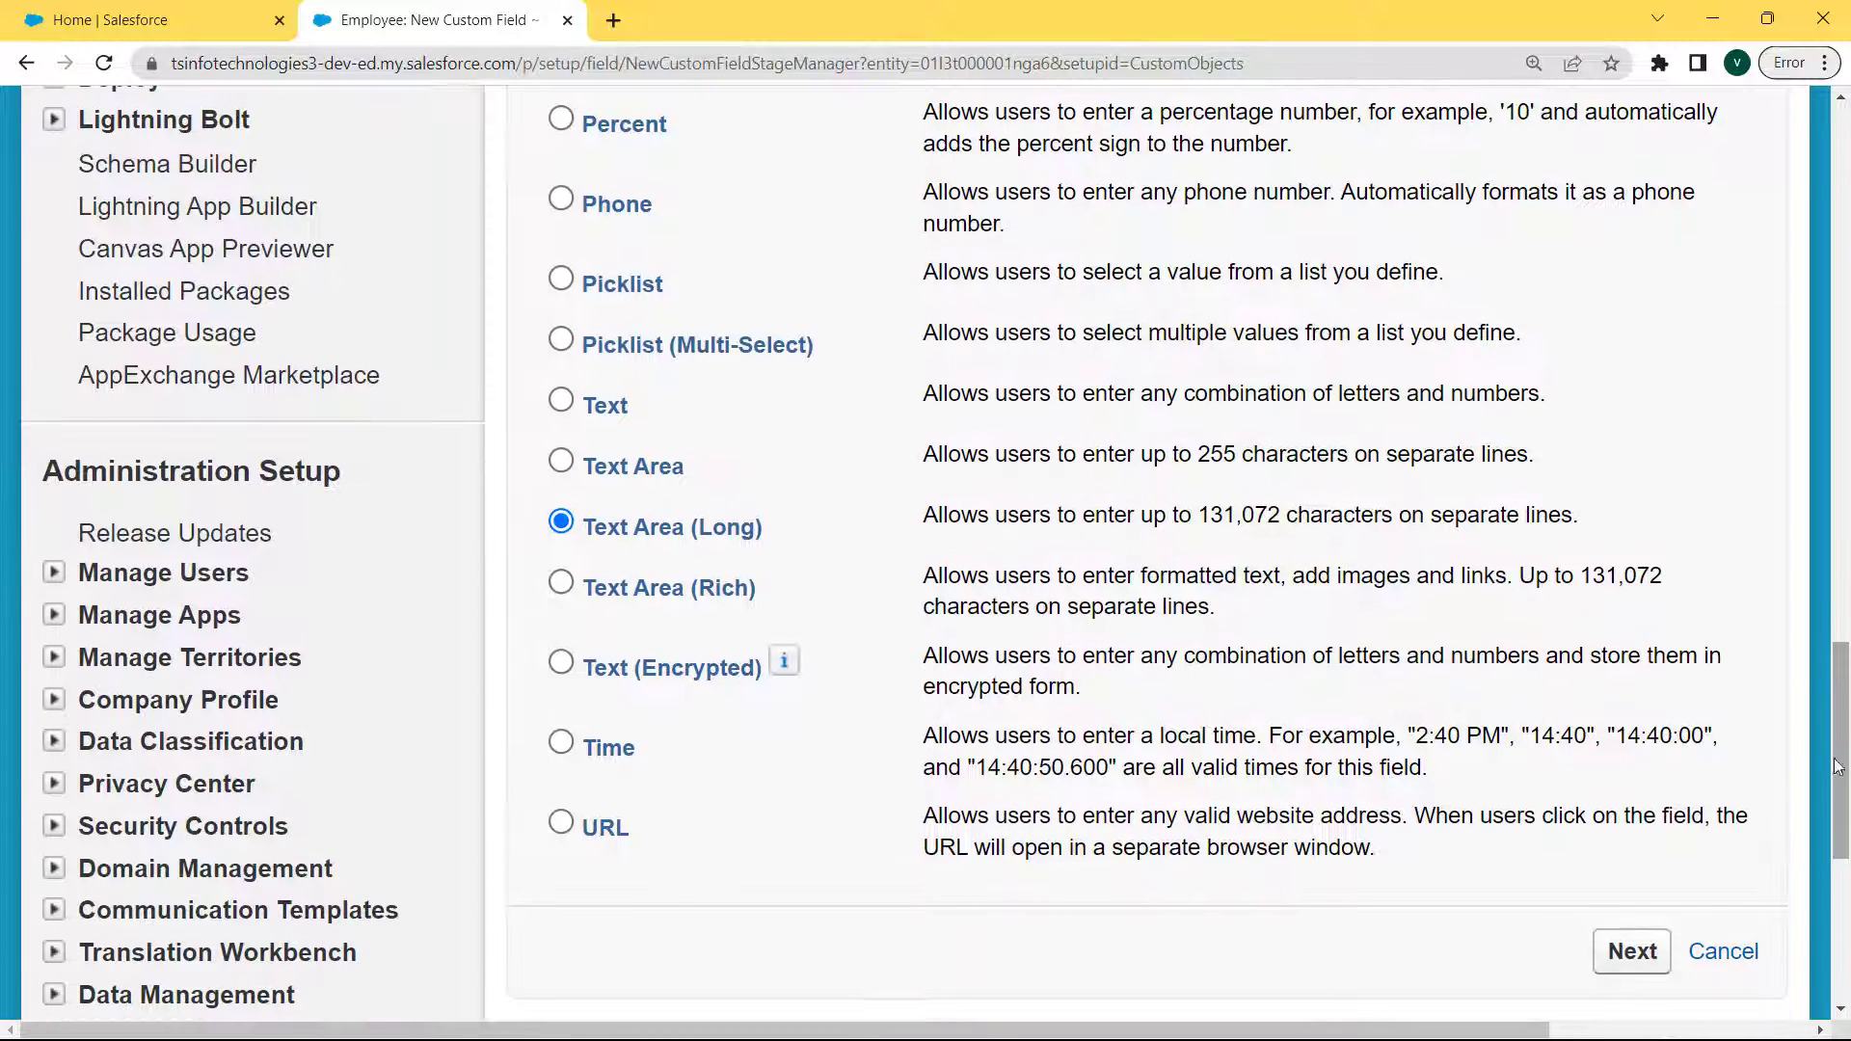
pyautogui.click(1629, 951)
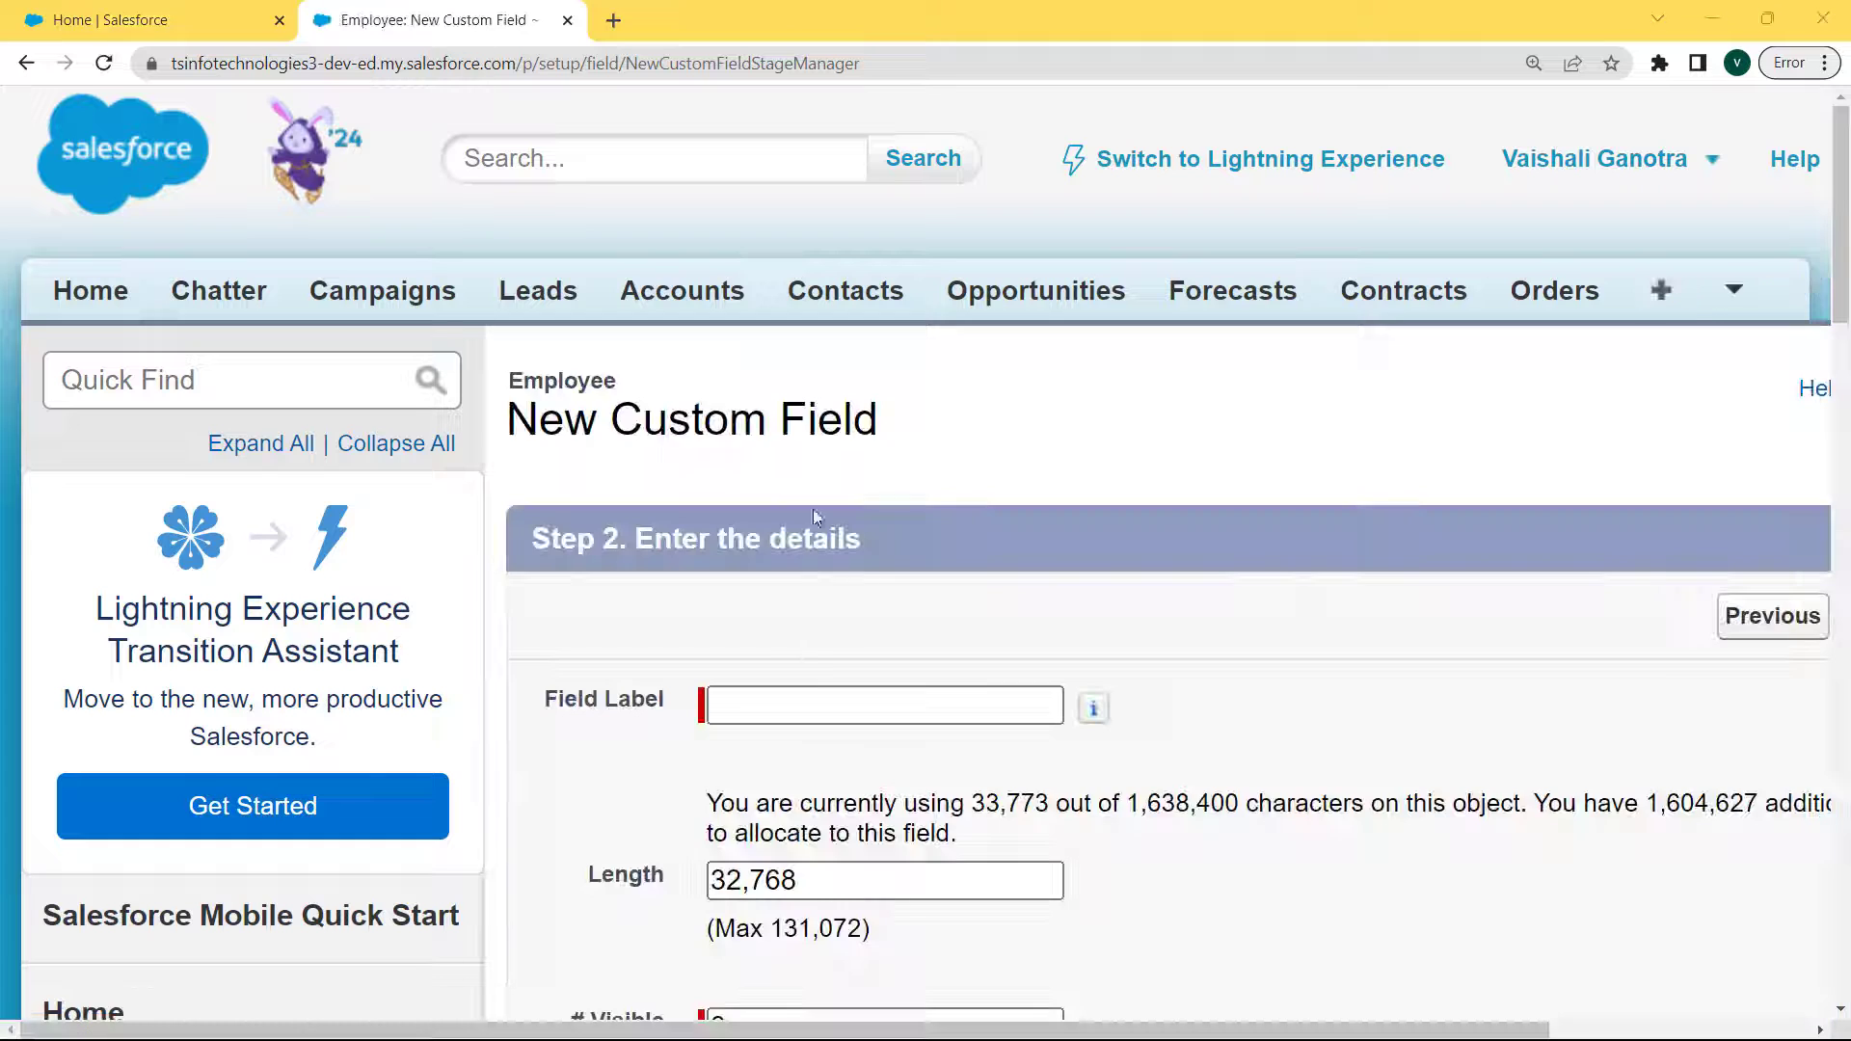
# - Enter the label 'Performance Feedback', set 11 visible lines, and accept the auto-filled Performance_Feedback name
pyautogui.click(800, 704)
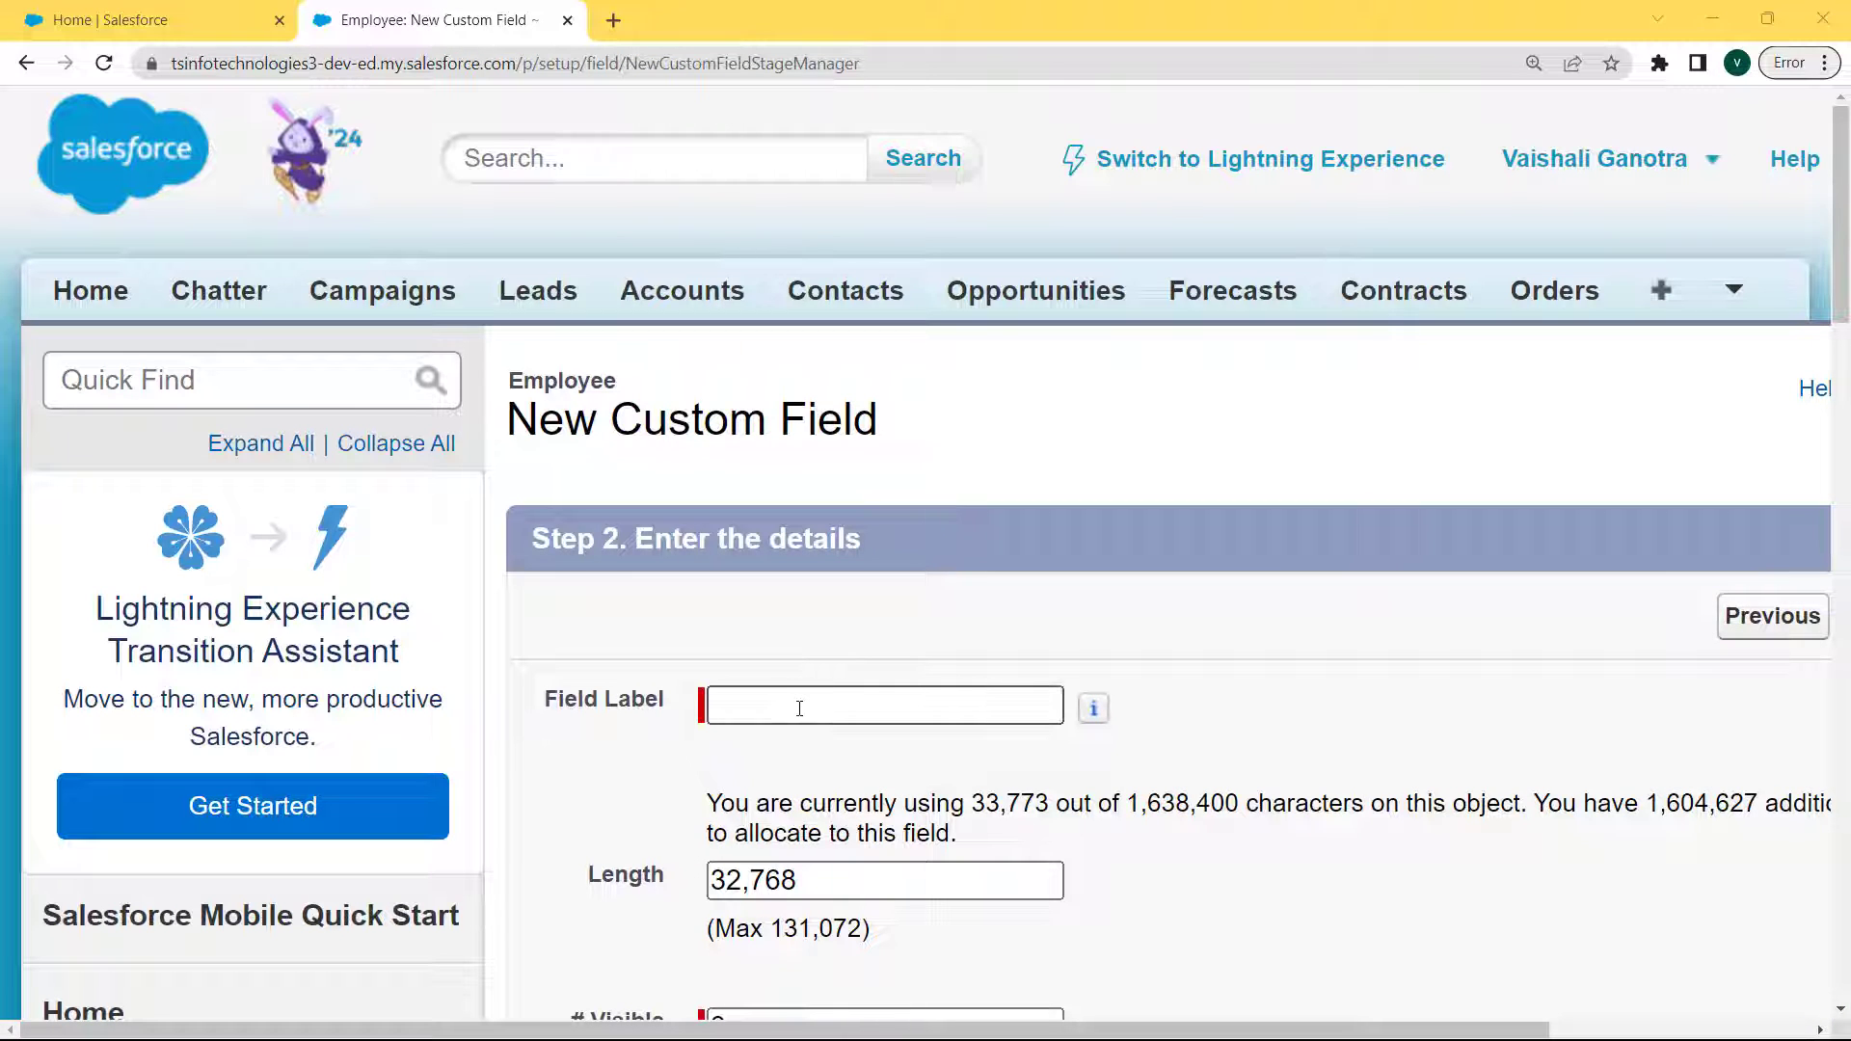
pyautogui.click(799, 708)
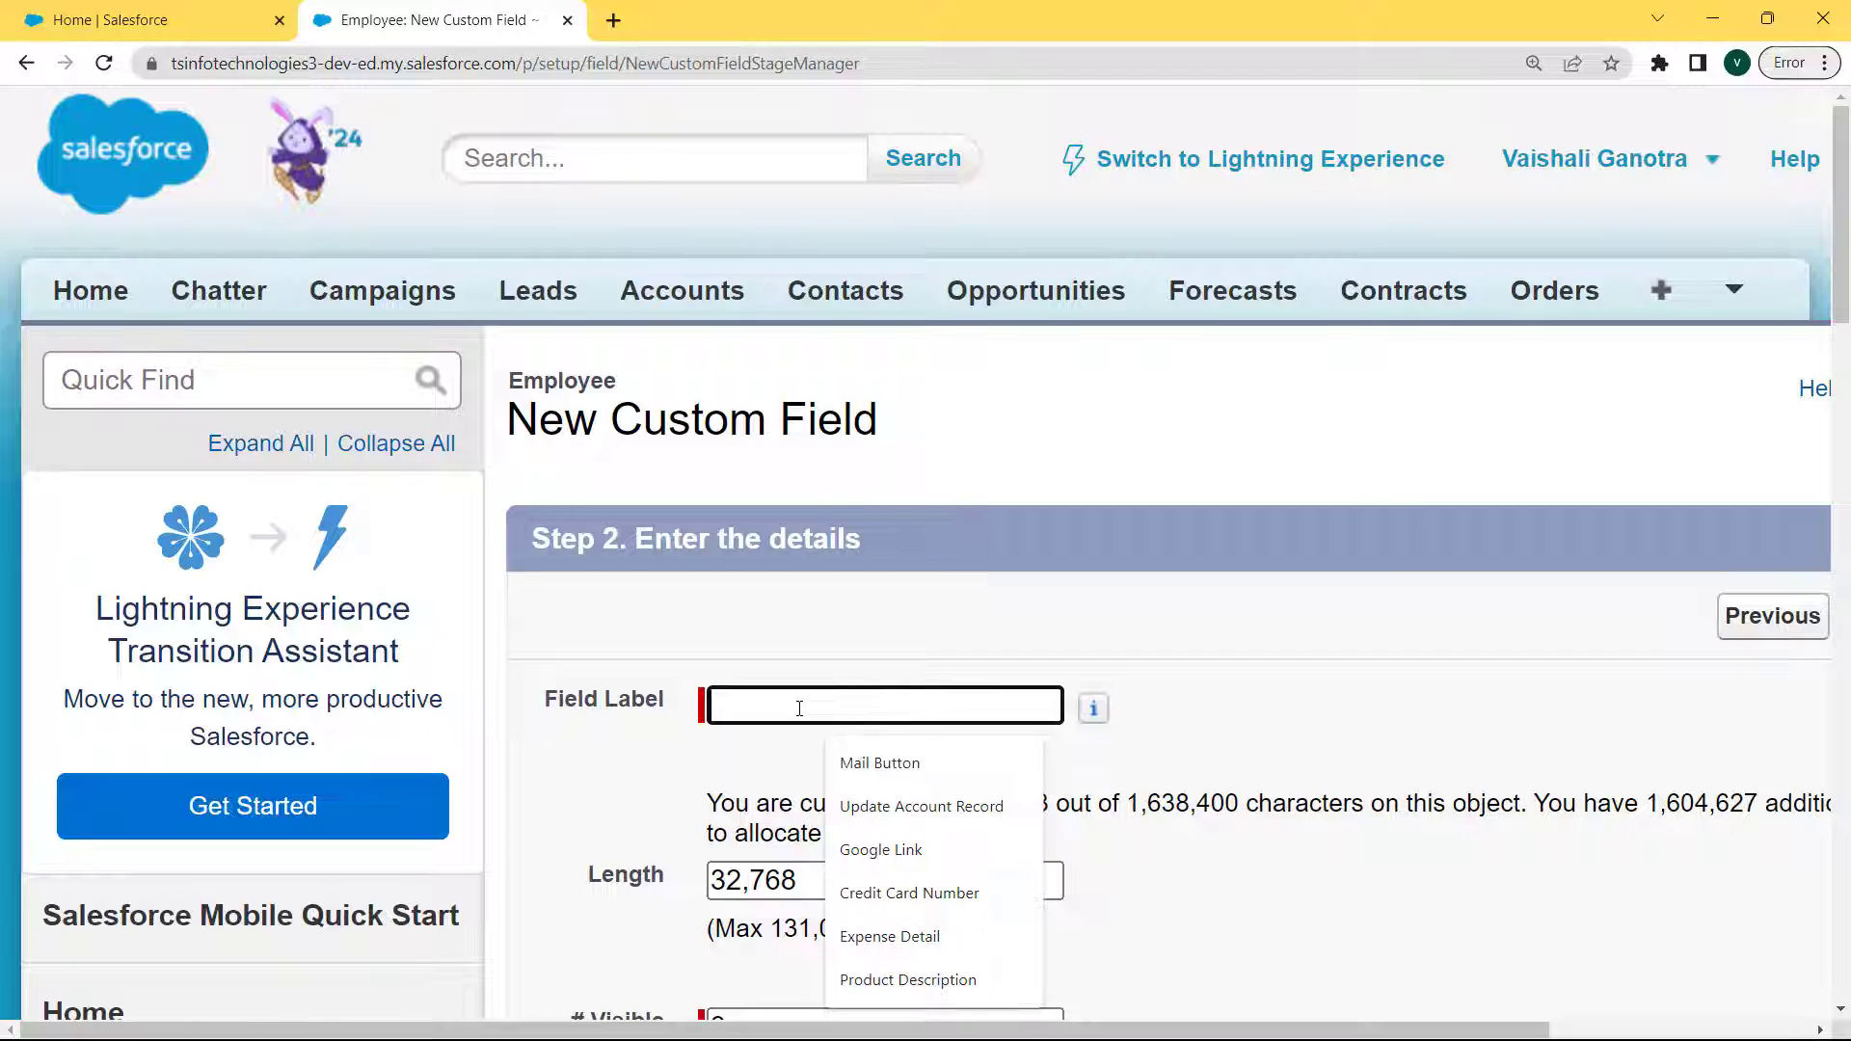
pyautogui.write('Pe')
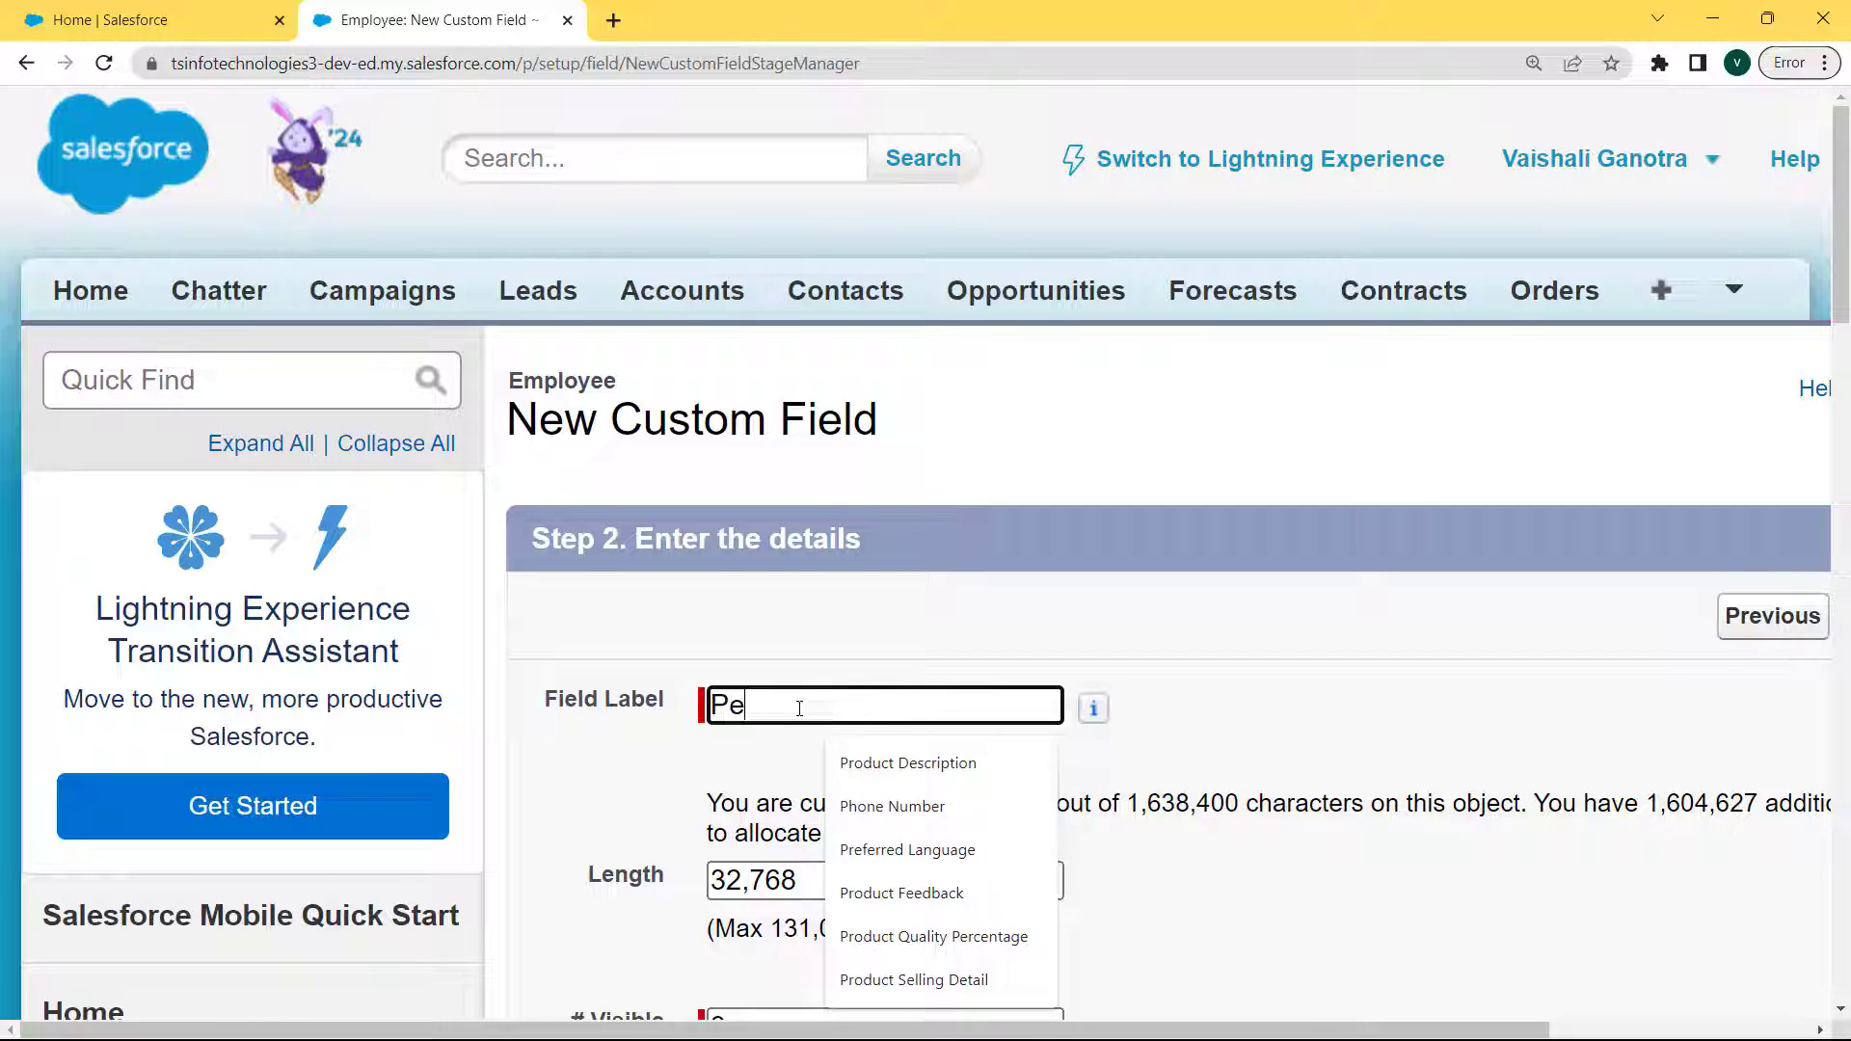
pyautogui.write('rformance Feedback')
pyautogui.moveTo(1008, 706); pyautogui.dragTo(660, 721)
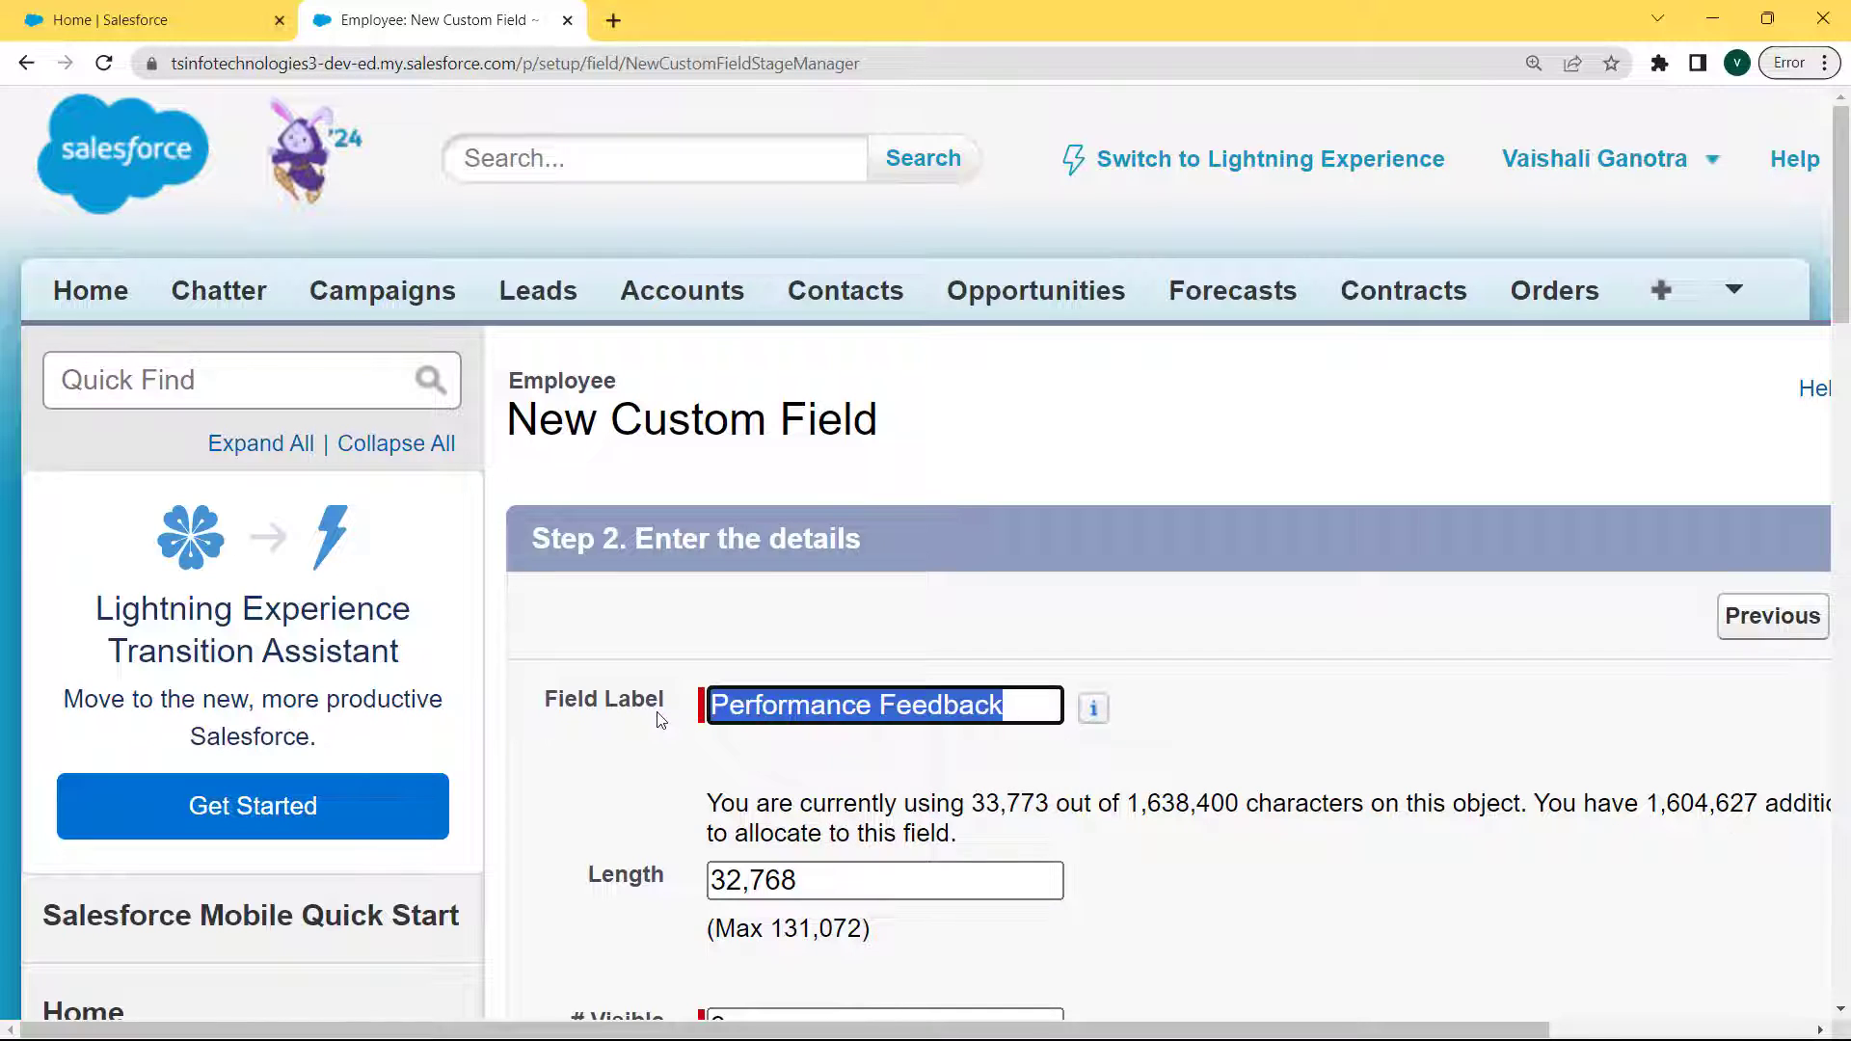
pyautogui.scroll(-3, 1022, 735)
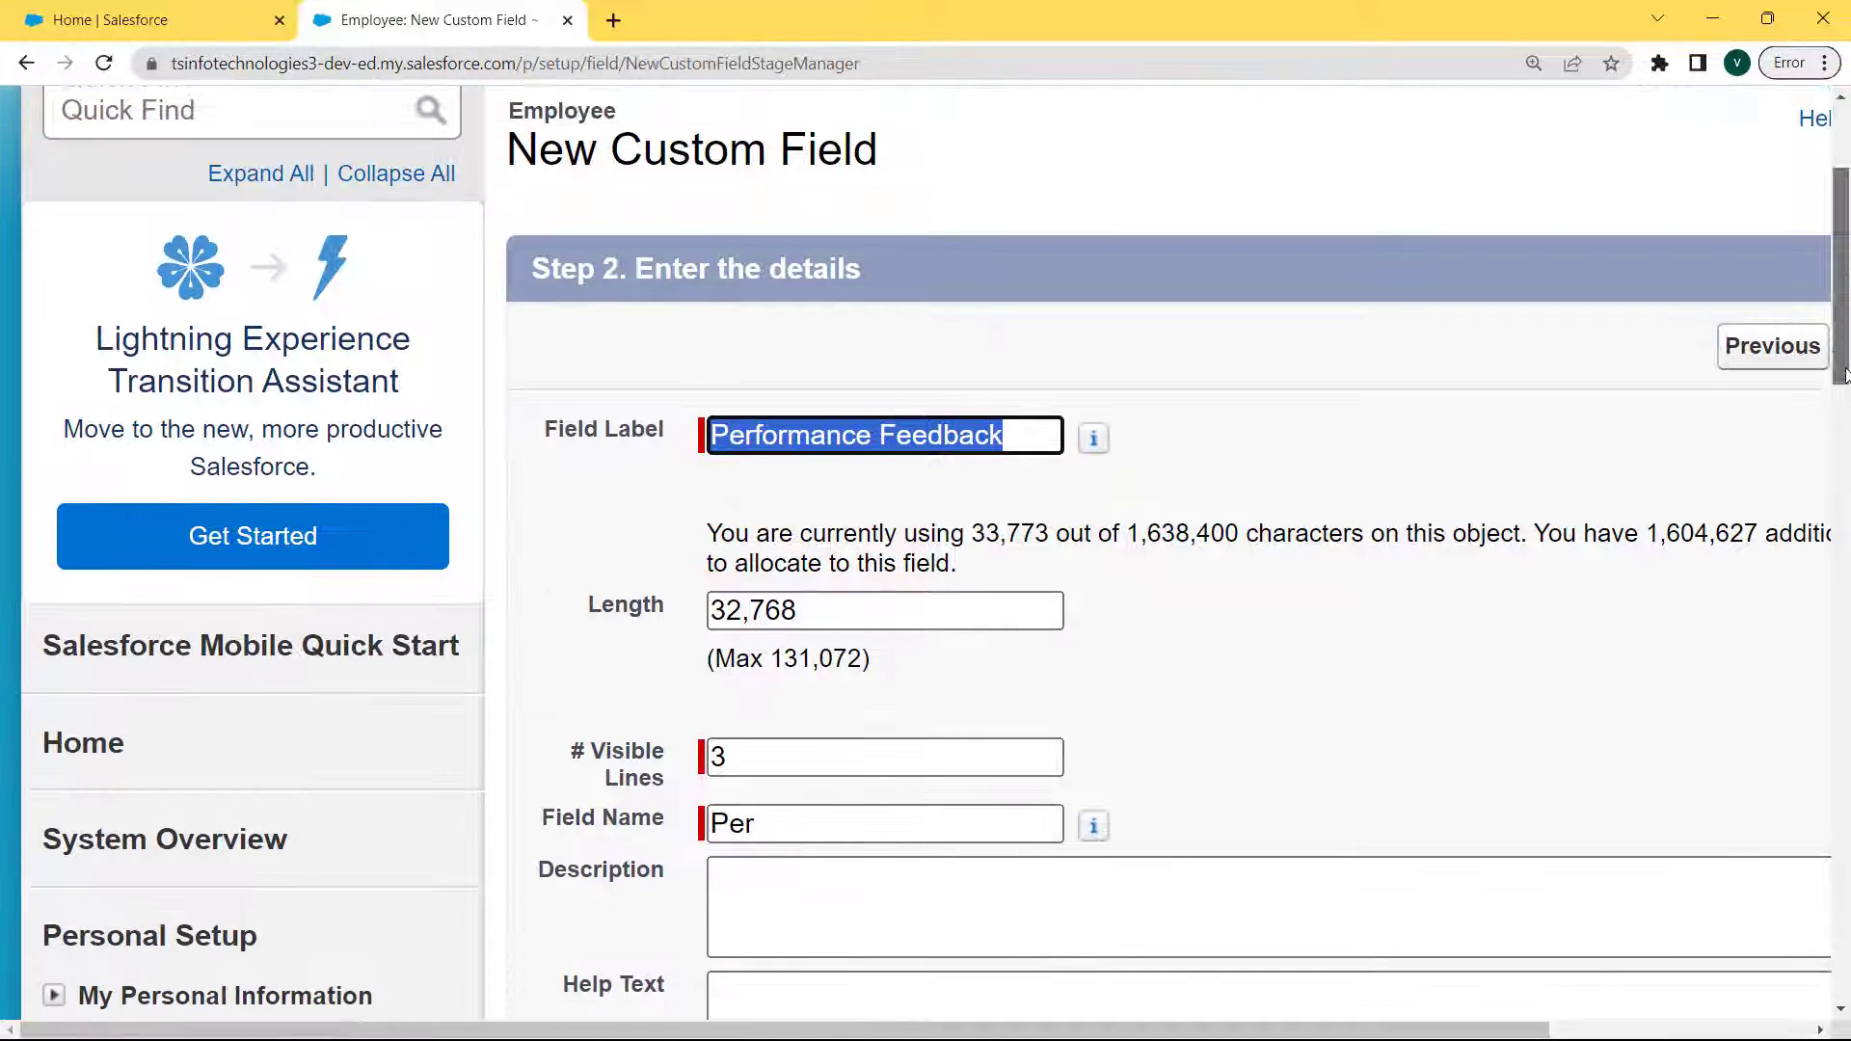
pyautogui.click(805, 724)
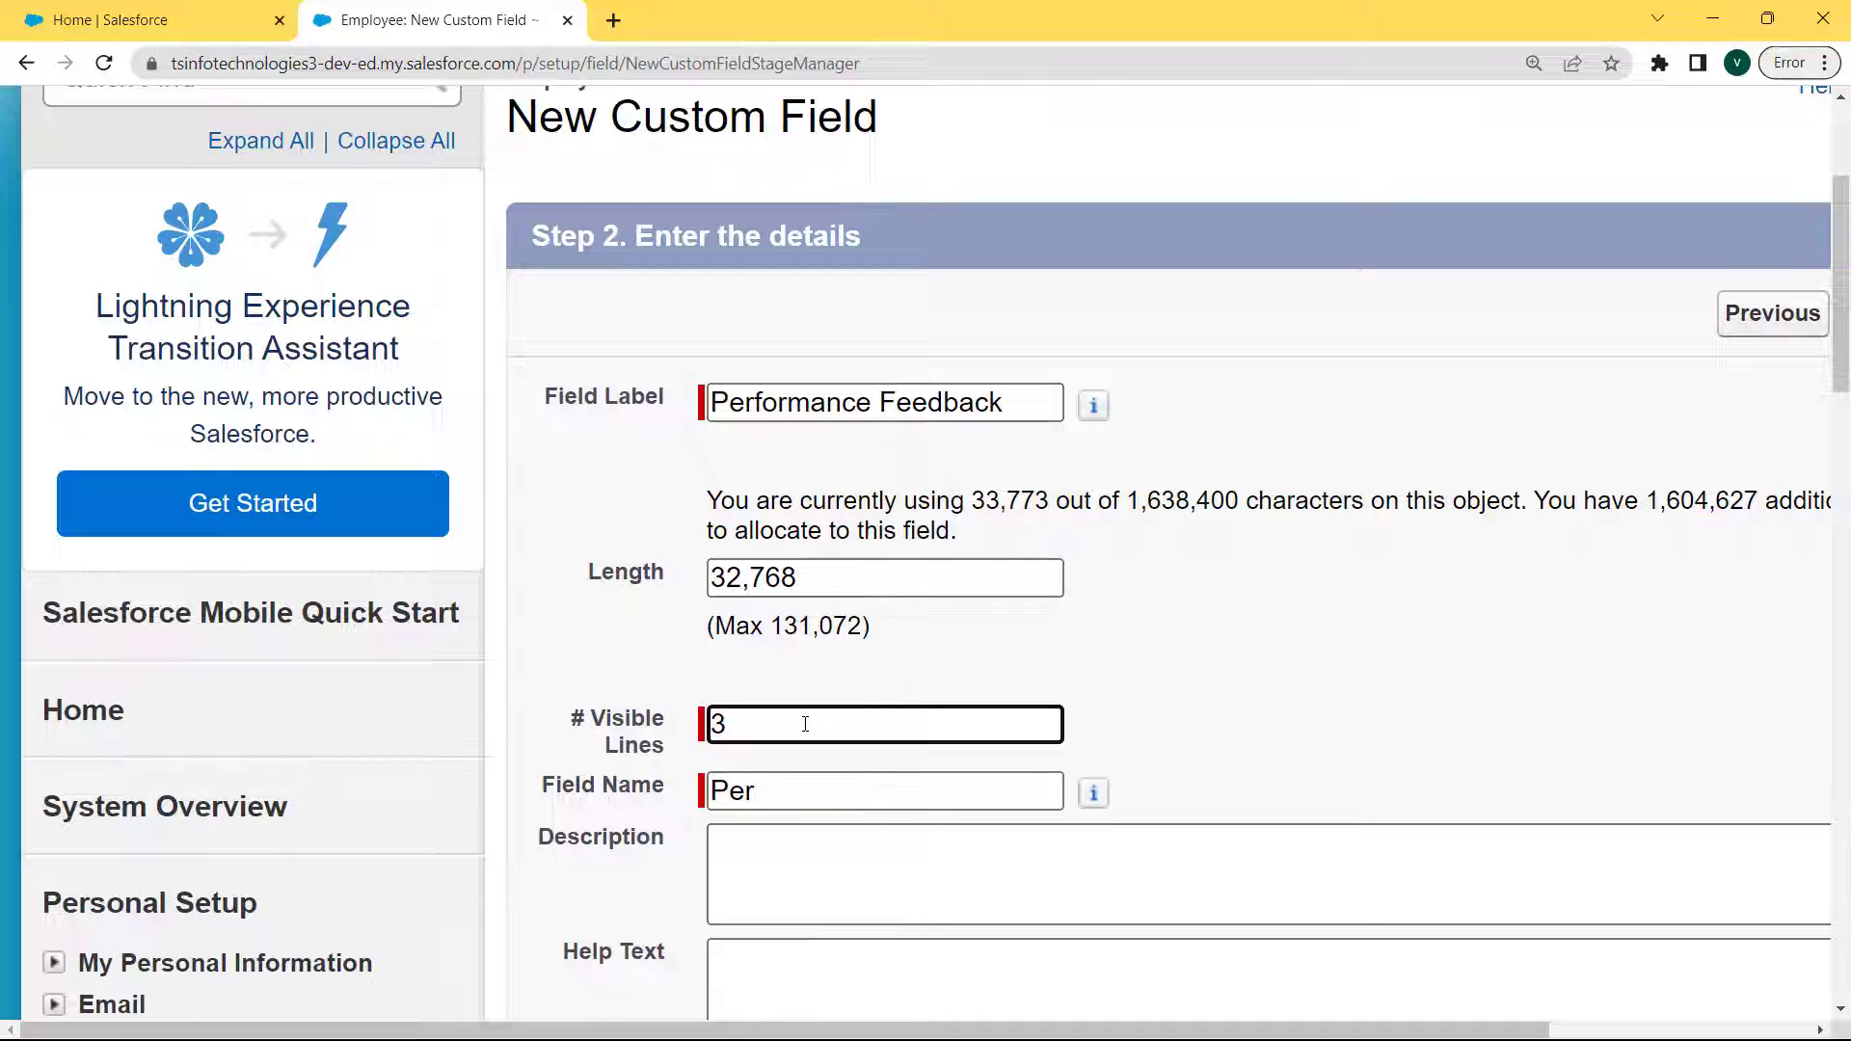
pyautogui.press('BackSpace')
pyautogui.write('11')
pyautogui.click(996, 663)
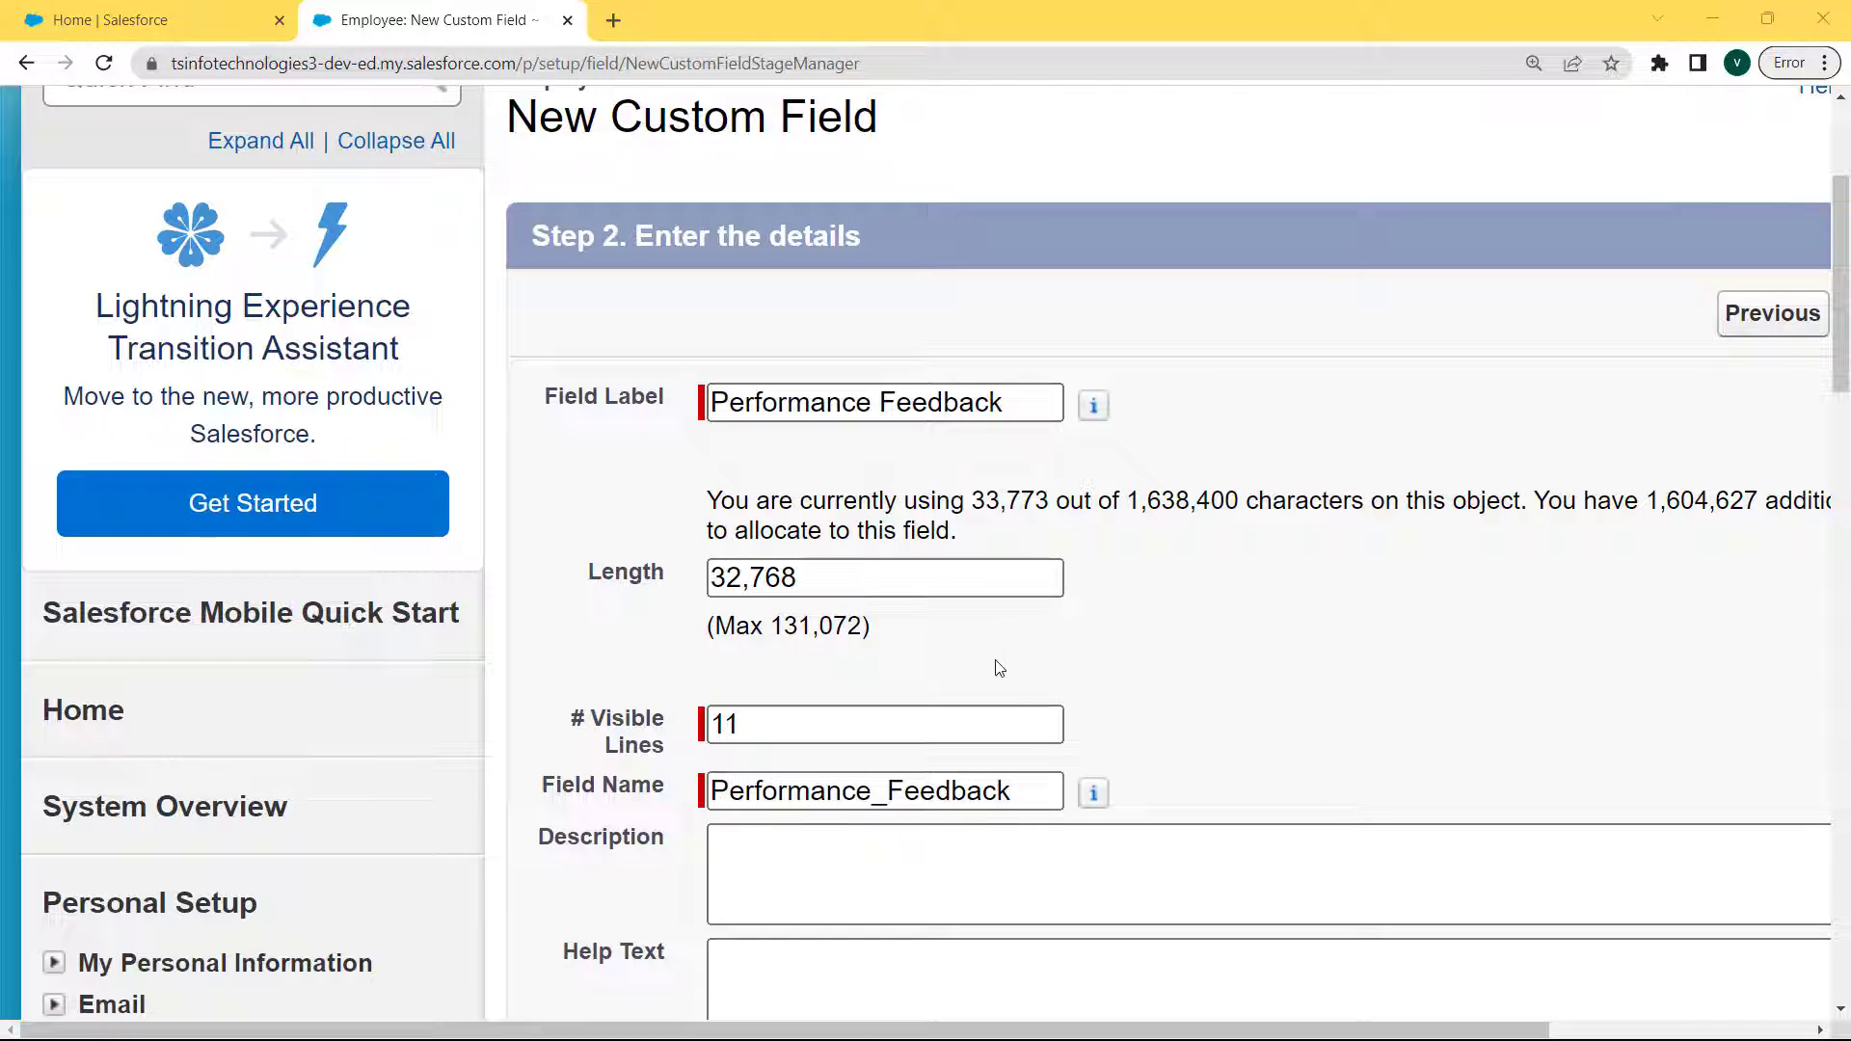
pyautogui.moveTo(1037, 781); pyautogui.dragTo(692, 805)
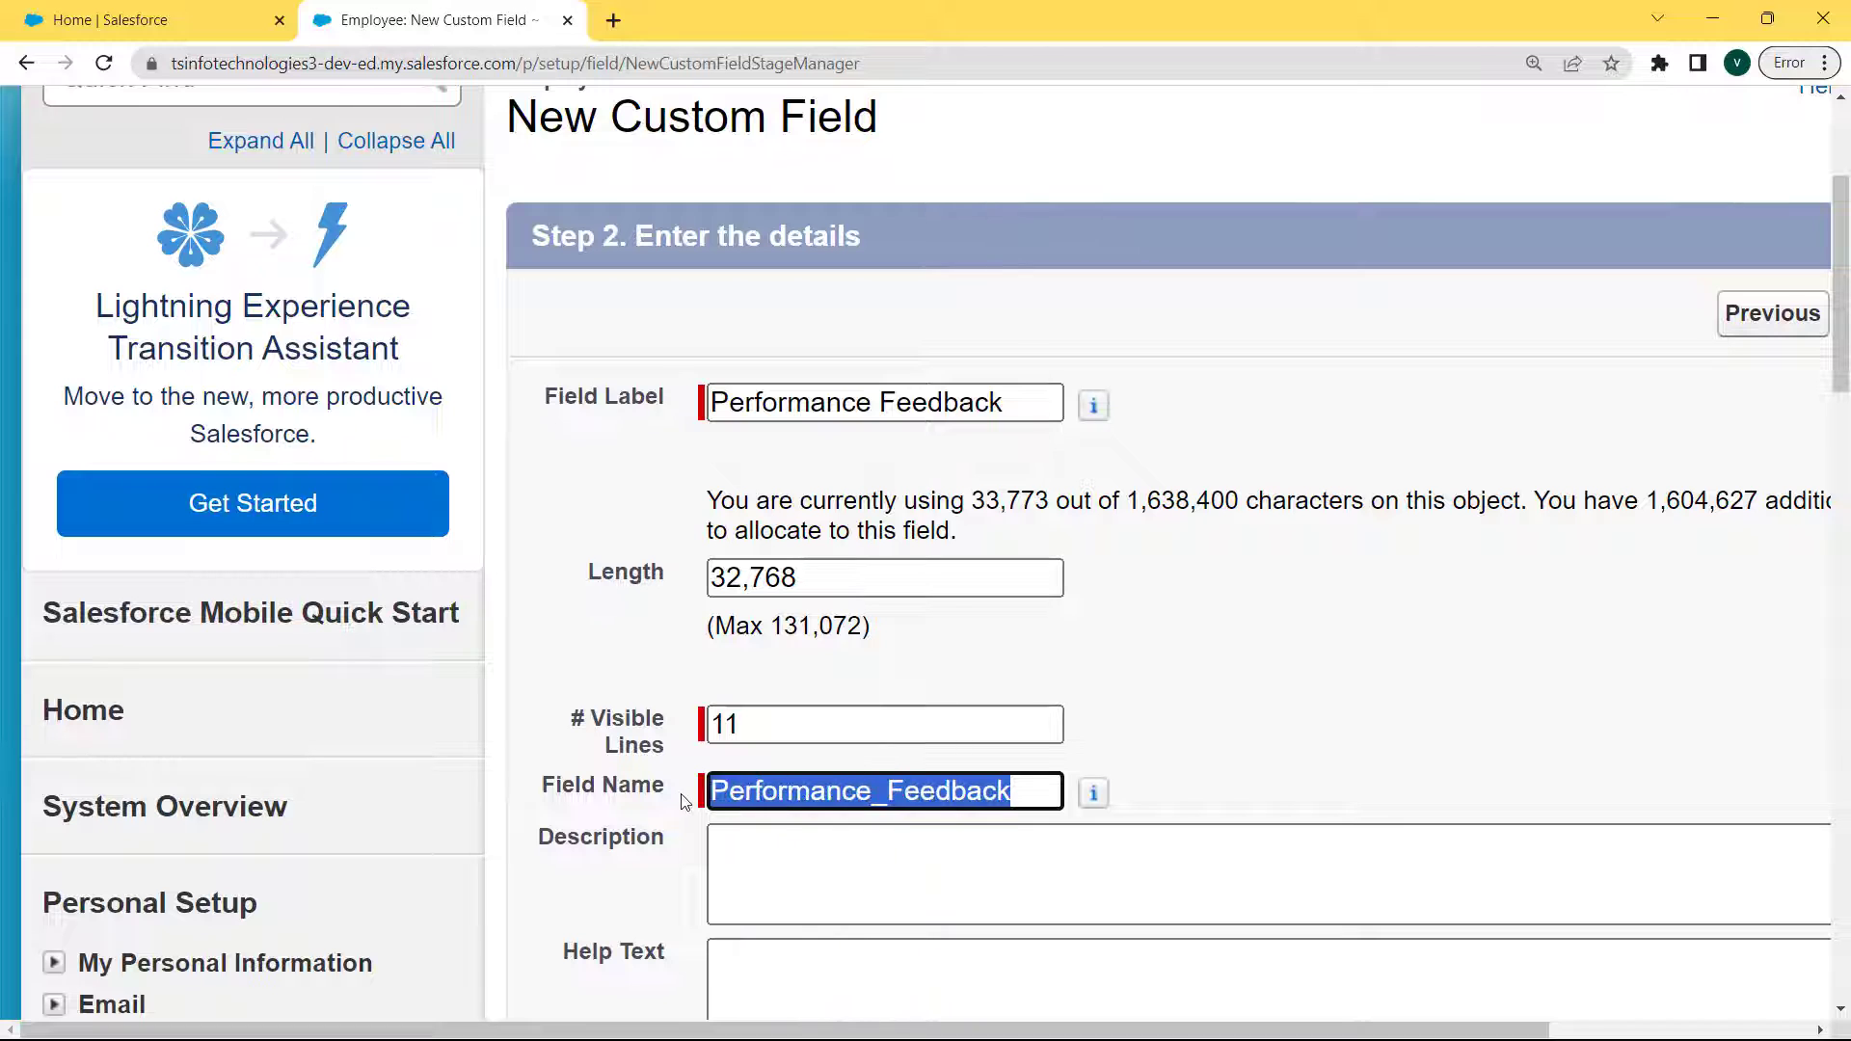
pyautogui.moveTo(842, 1032); pyautogui.dragTo(1051, 1029)
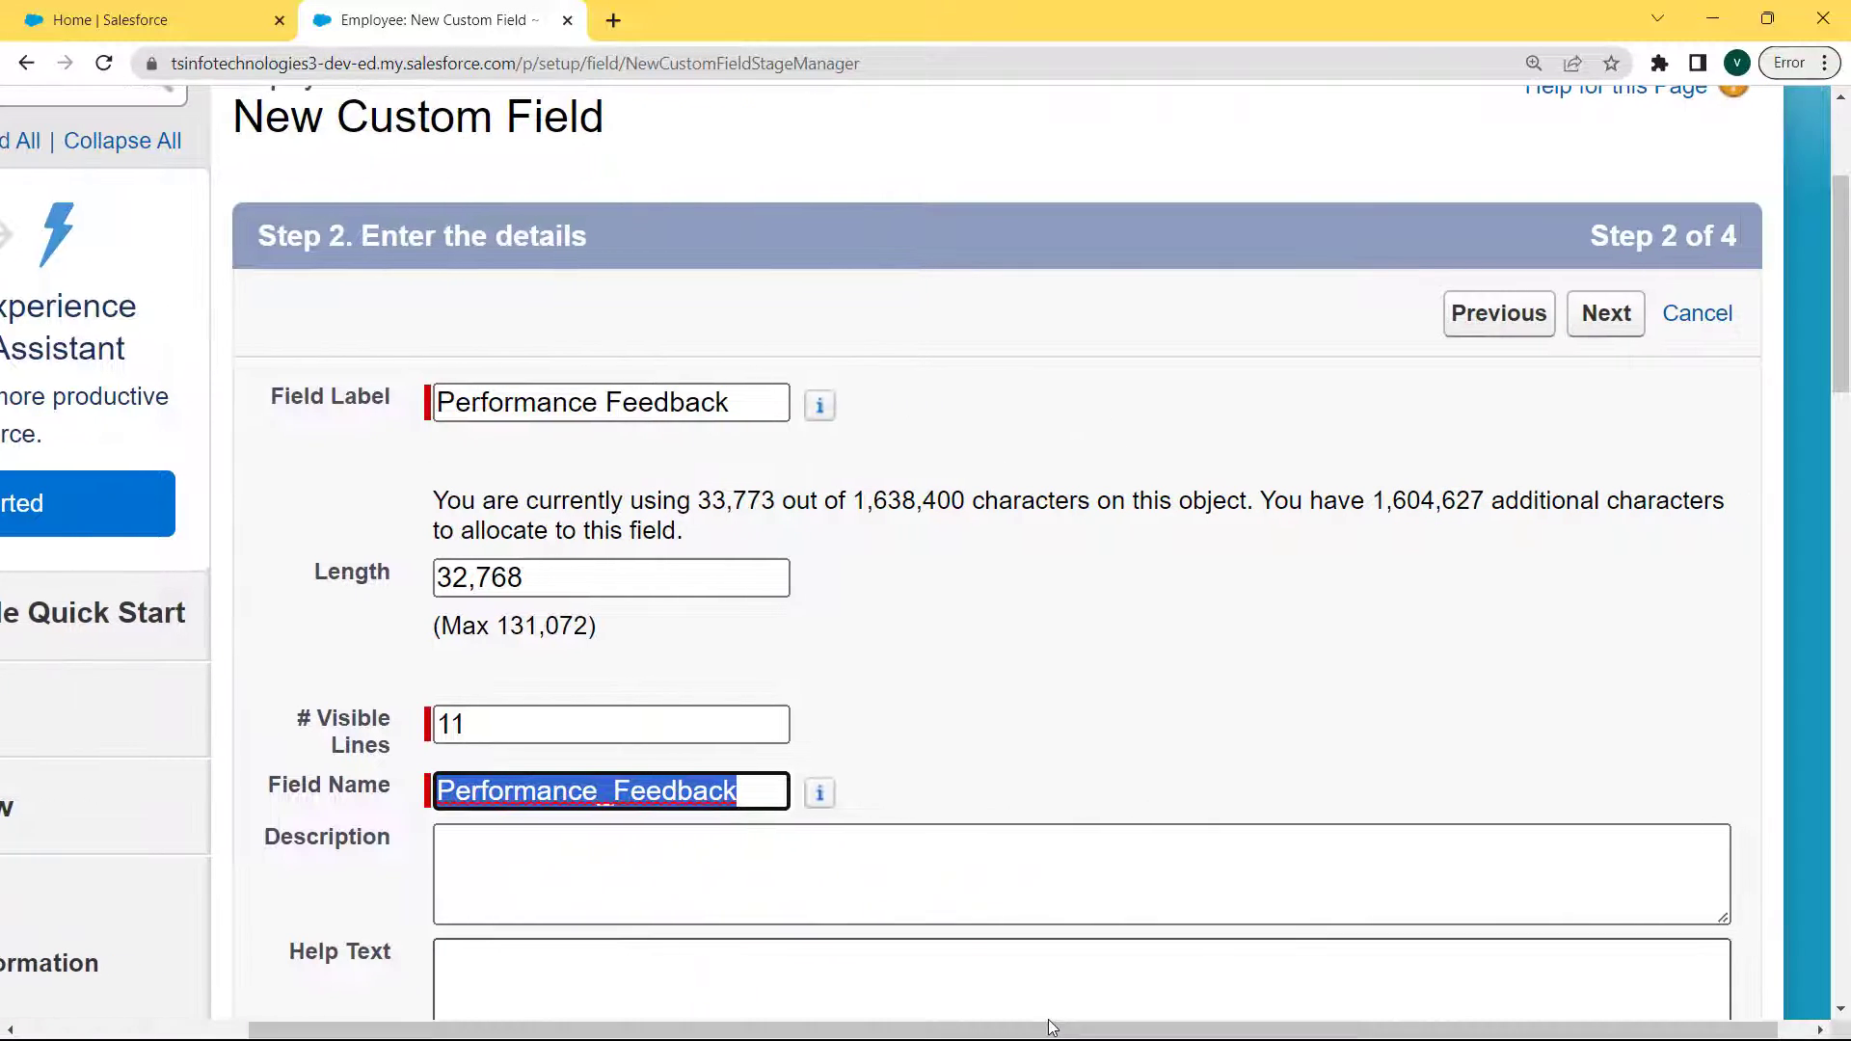
pyautogui.click(1593, 311)
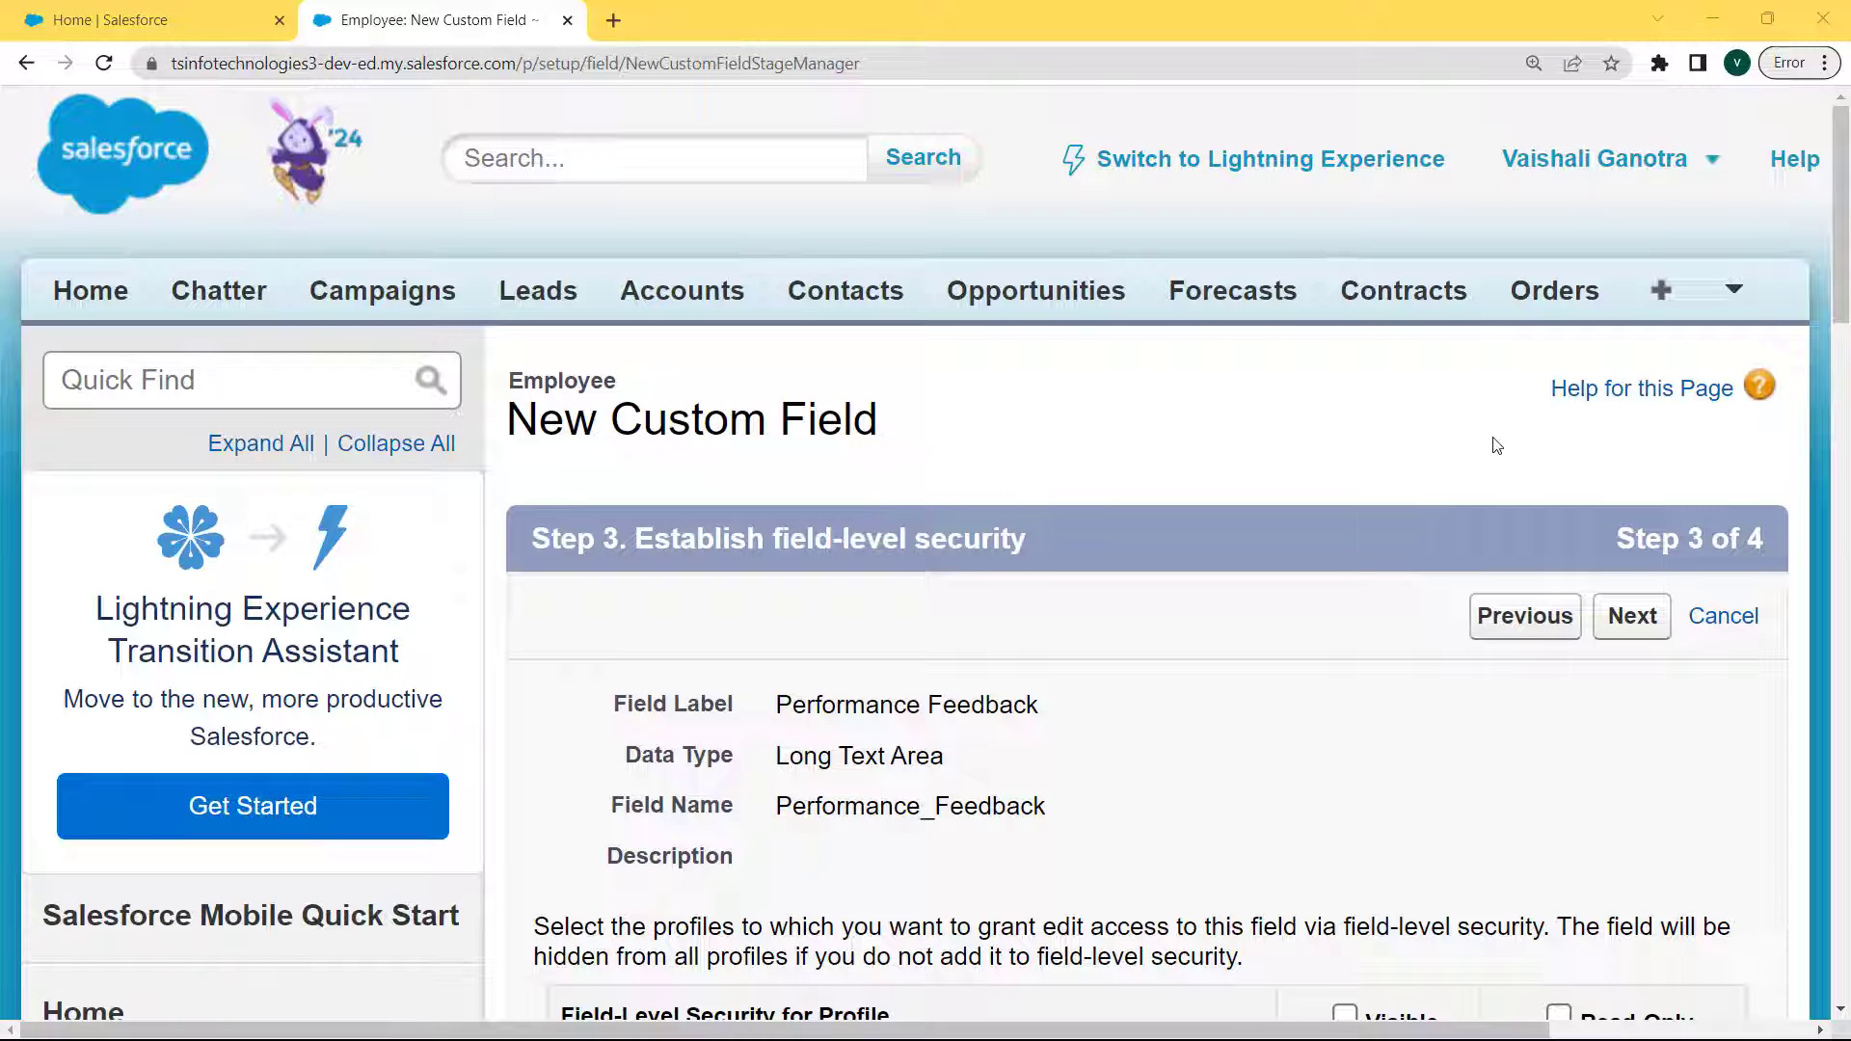
# - Tick Visible for all profiles in the Performance Feedback field-level security table
pyautogui.moveTo(1847, 305); pyautogui.dragTo(1846, 376)
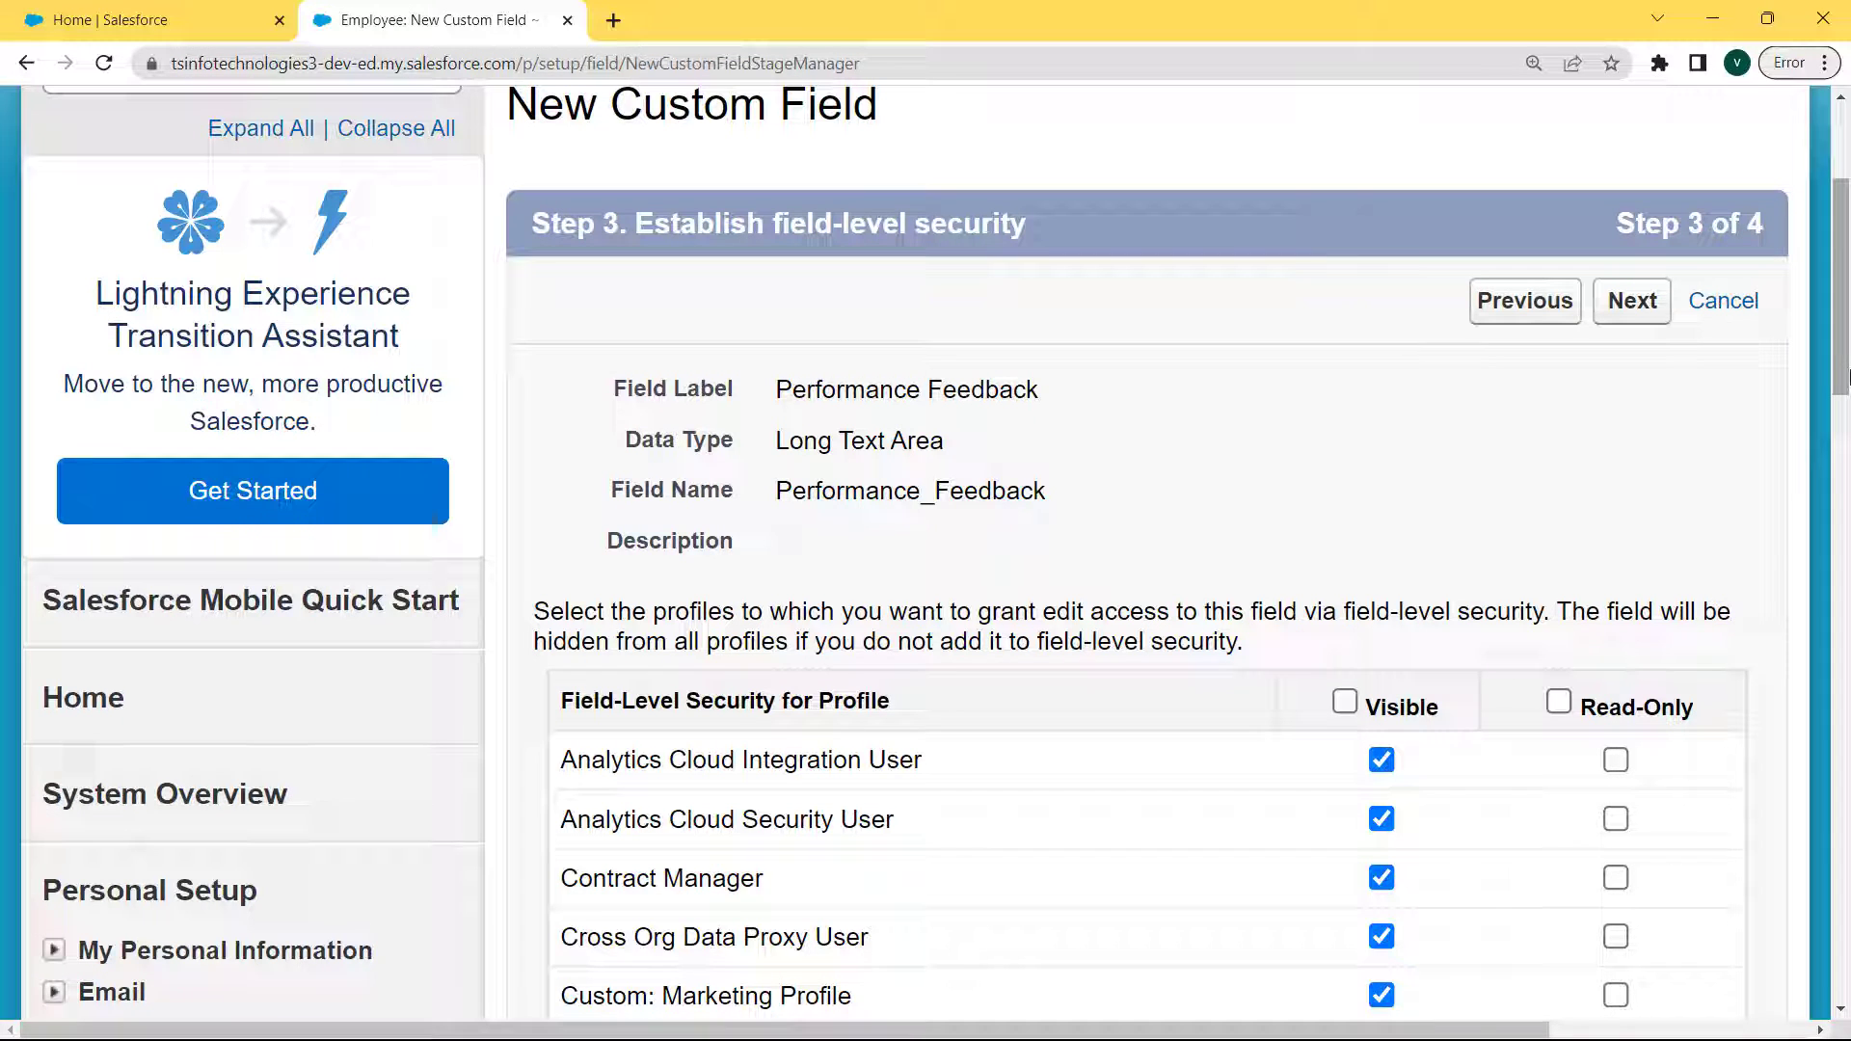
pyautogui.click(1346, 701)
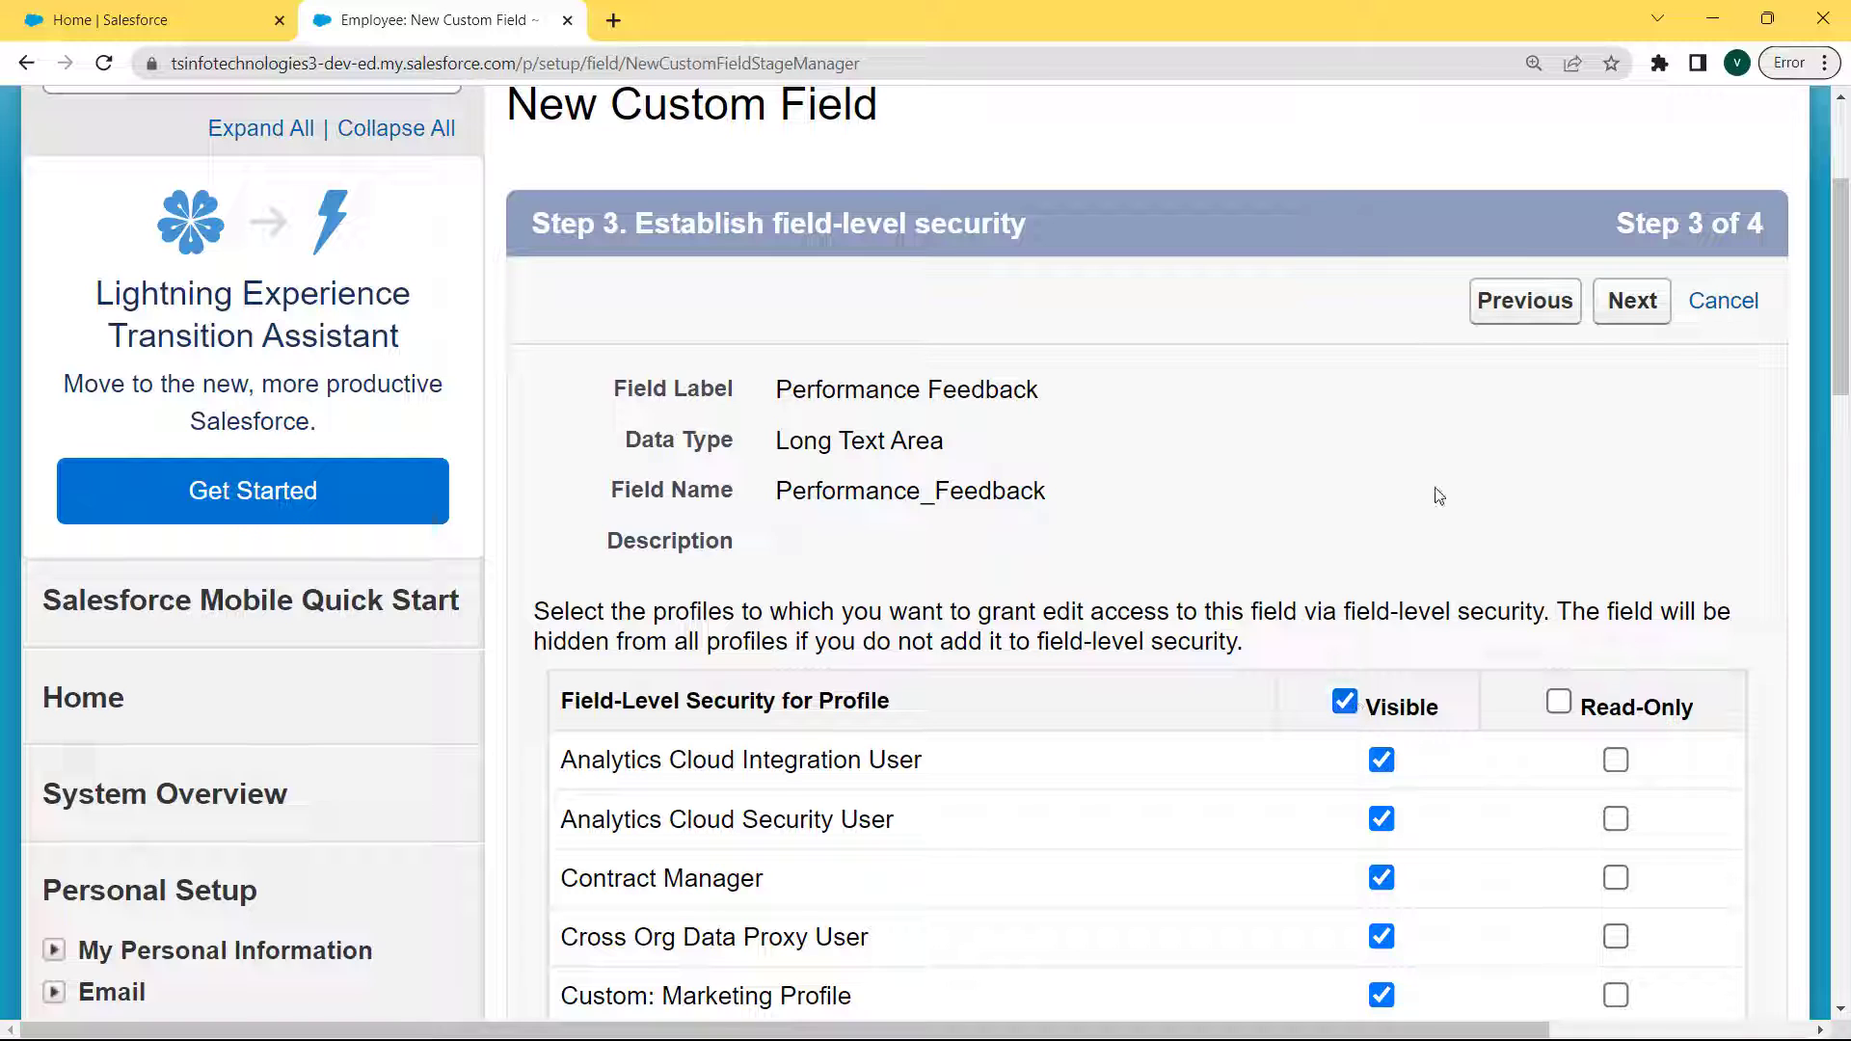
pyautogui.click(1620, 304)
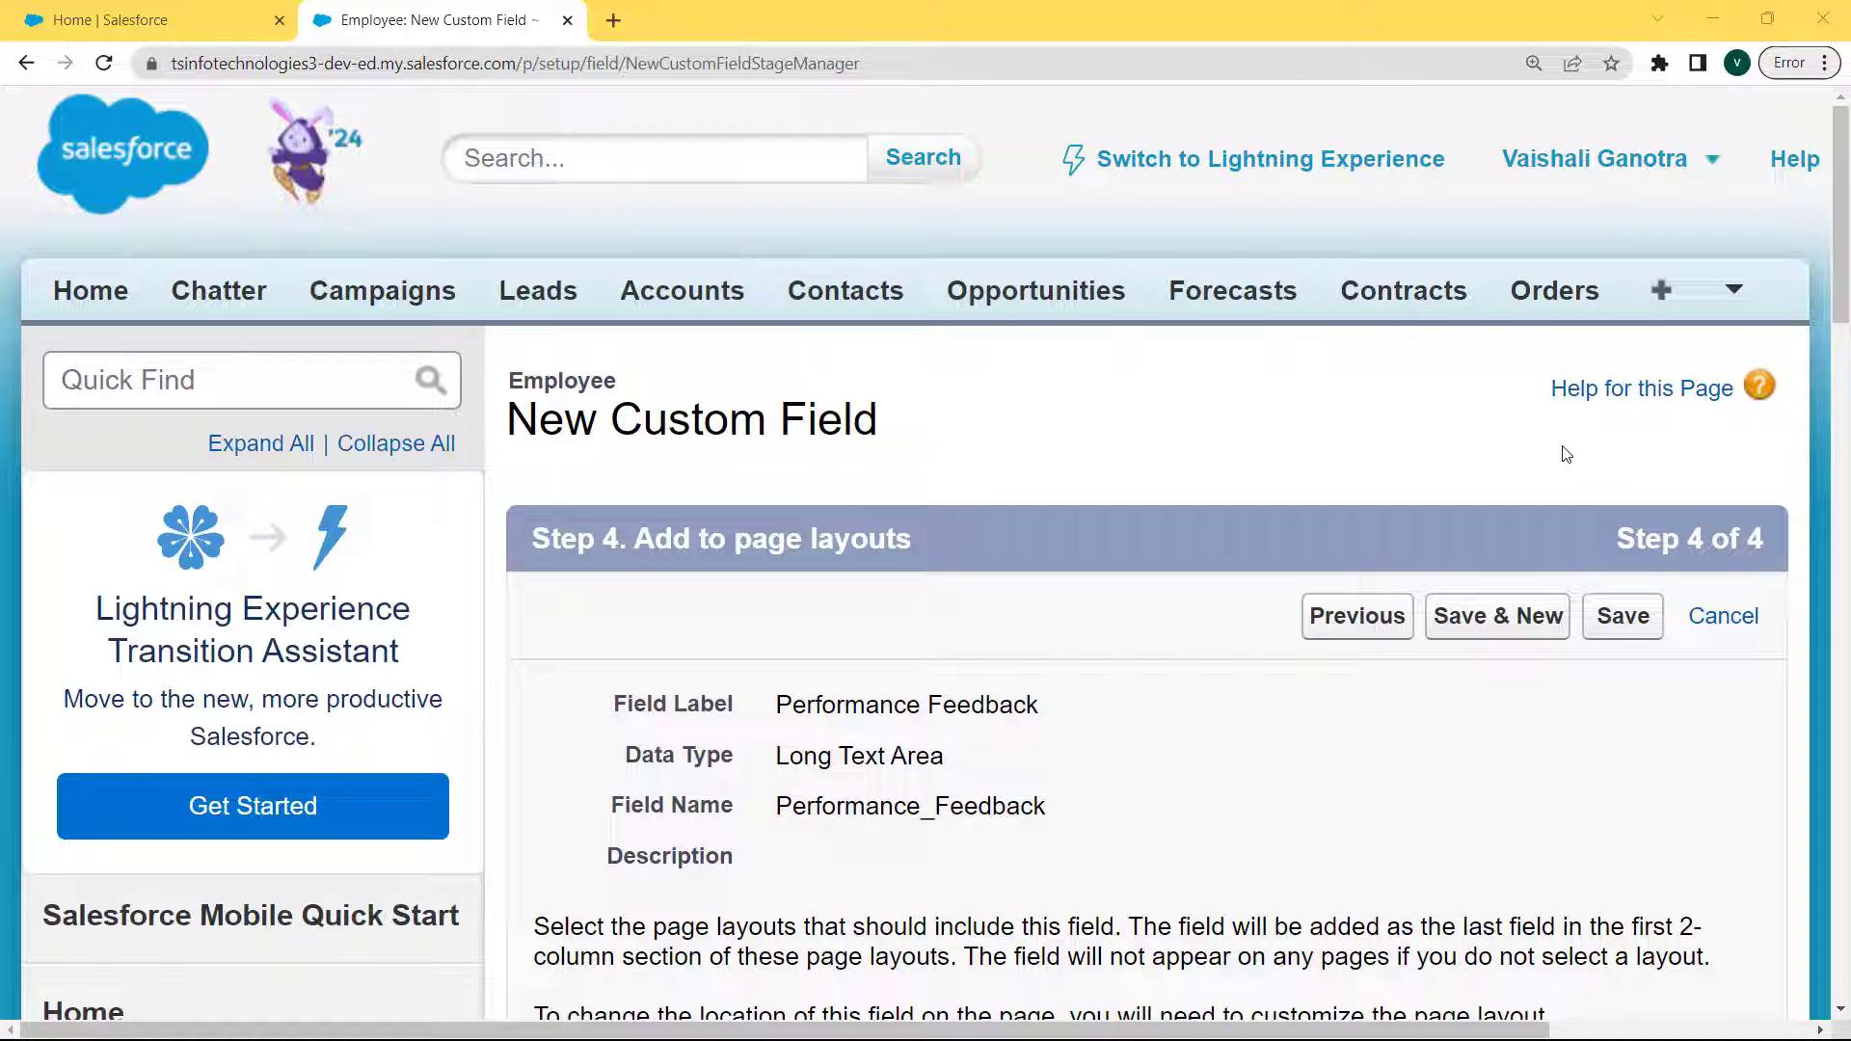
# - Keep USA Employee Layout selected and save the Performance Feedback field
pyautogui.moveTo(1844, 227); pyautogui.dragTo(1845, 302)
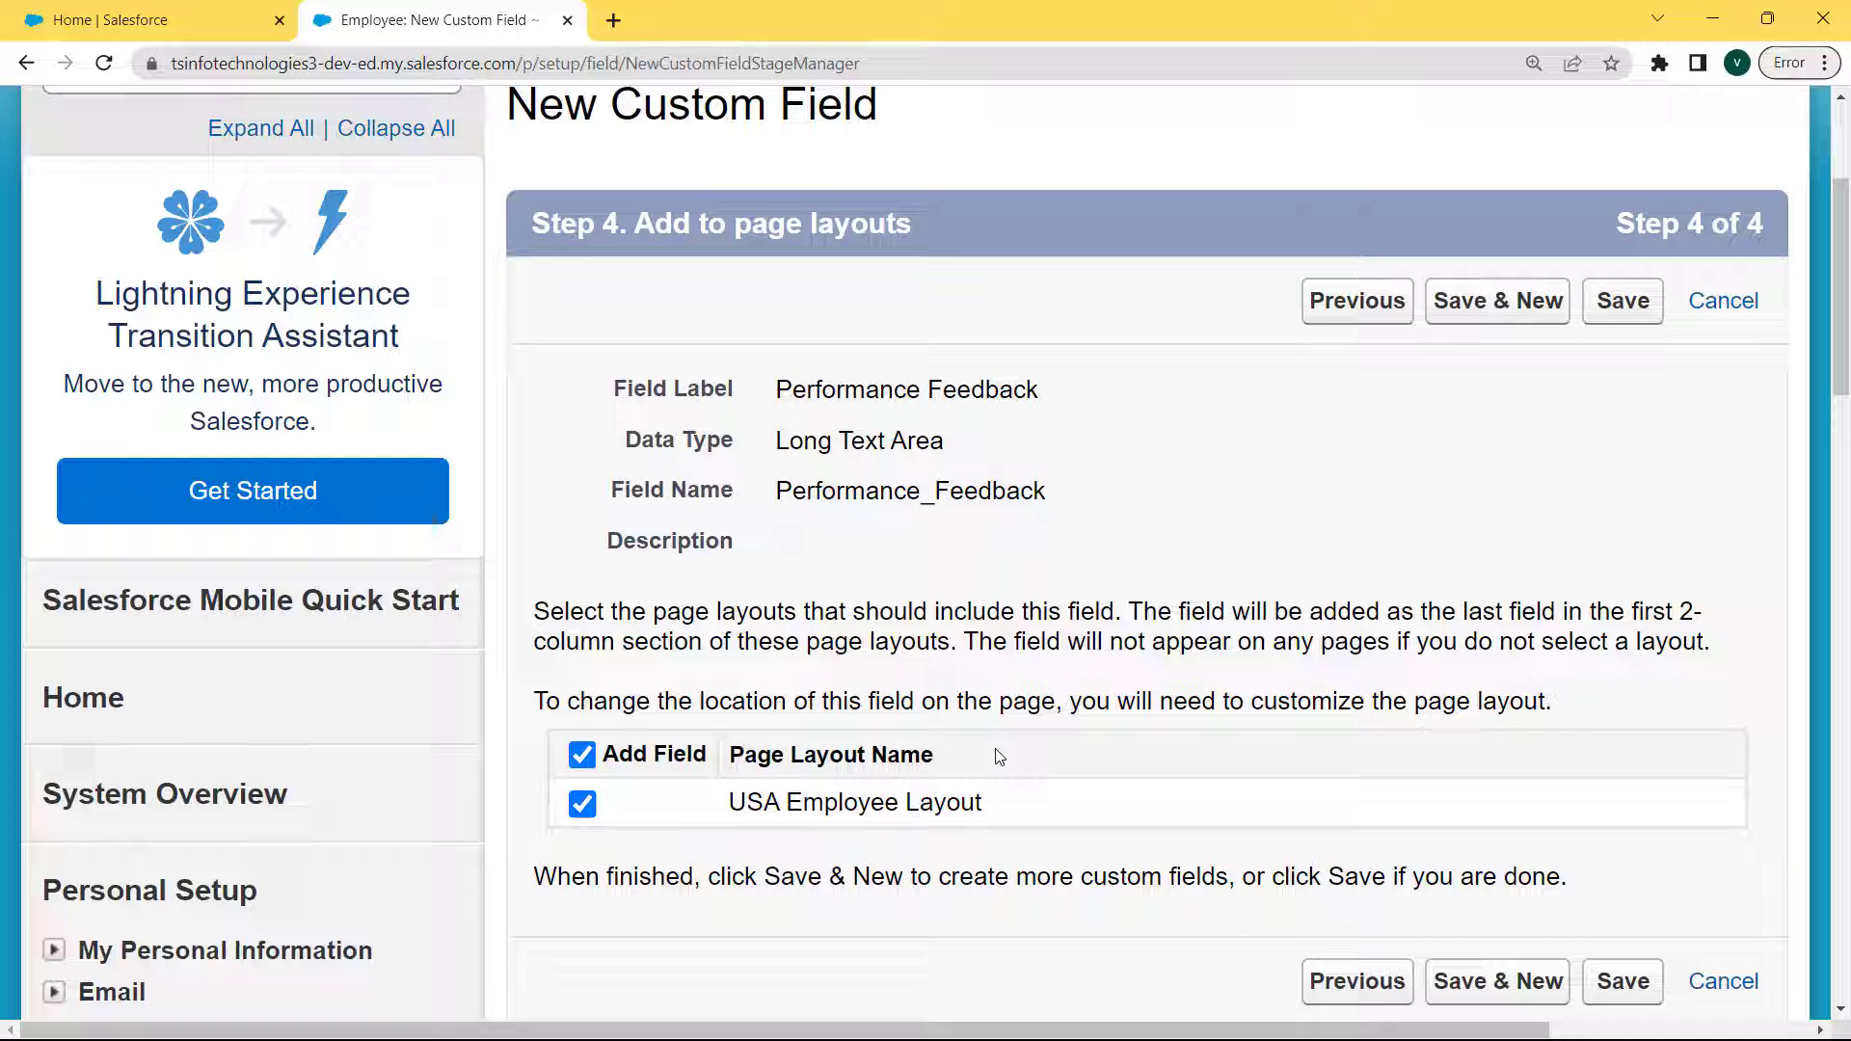
pyautogui.click(1622, 301)
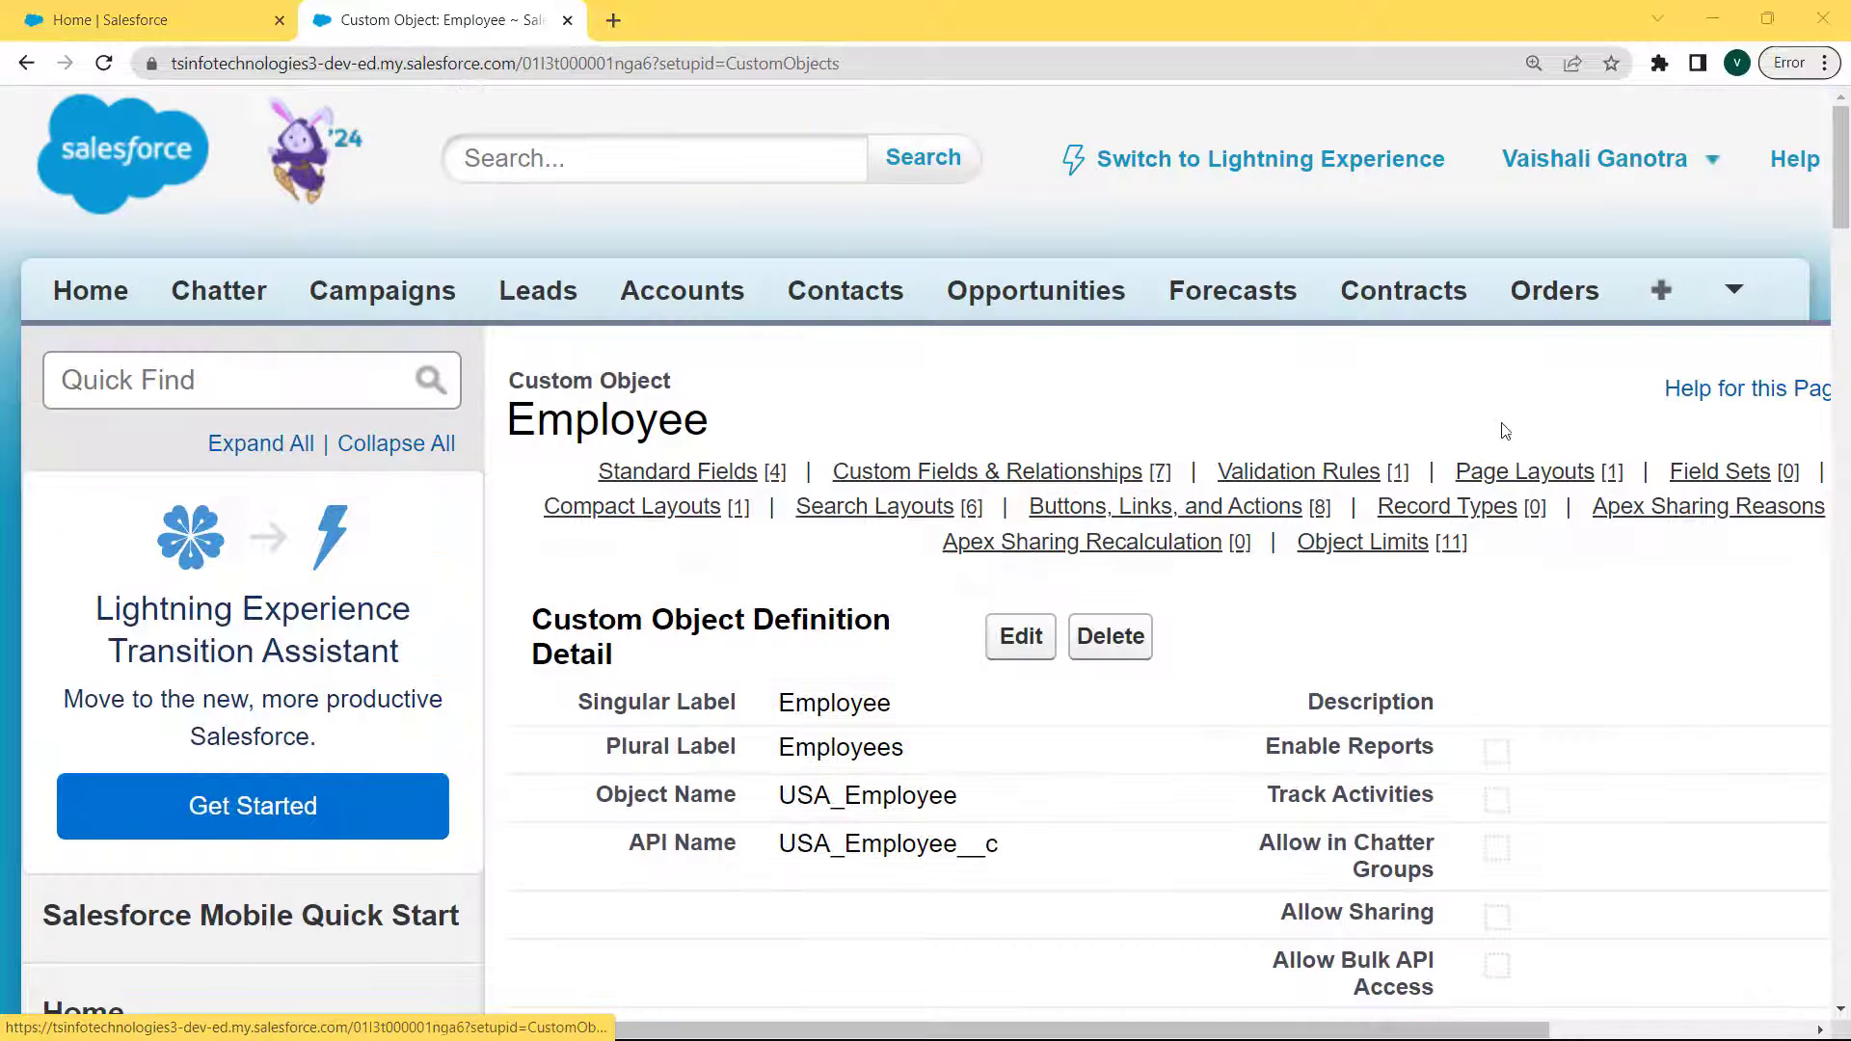
# - Find and highlight the Performance_Feedback__c Long Text Area(32768) row under Custom Fields & Relationships
pyautogui.moveTo(1846, 152); pyautogui.dragTo(1847, 371)
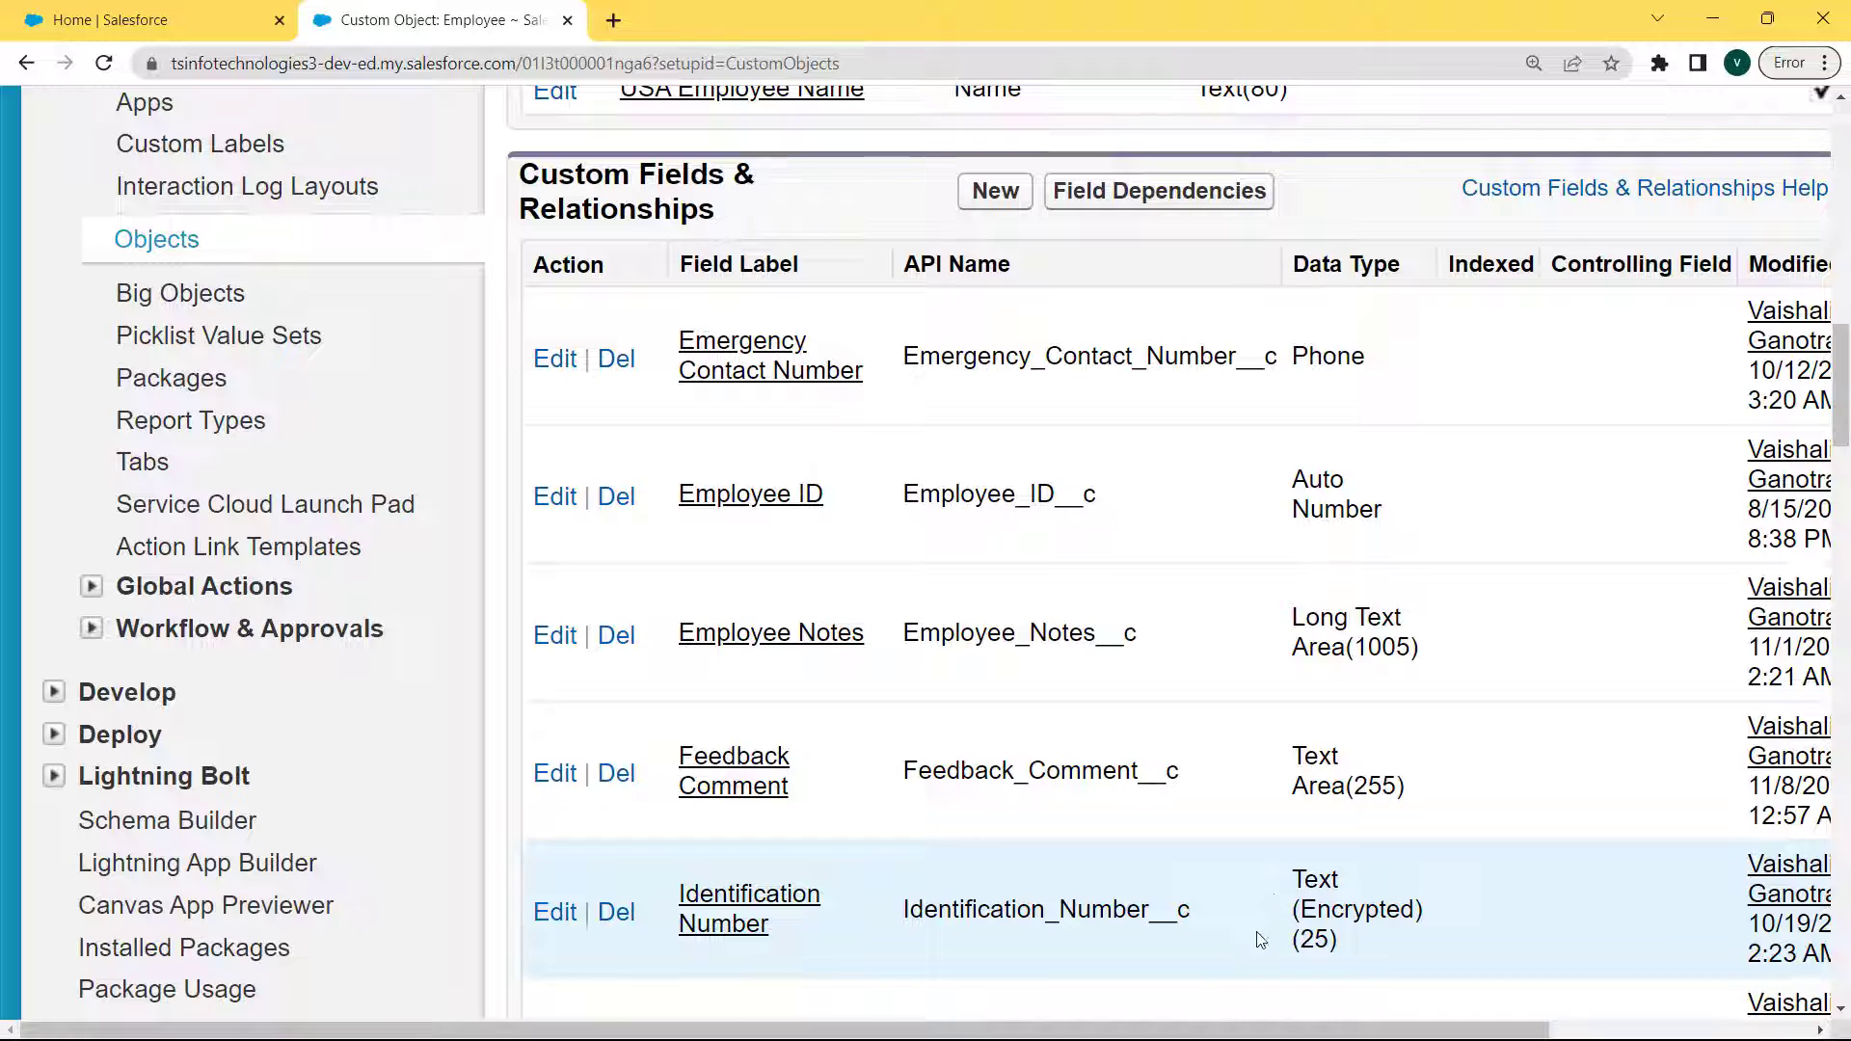
pyautogui.moveTo(1189, 1032); pyautogui.dragTo(1255, 1032)
pyautogui.moveTo(1846, 425); pyautogui.dragTo(1847, 455)
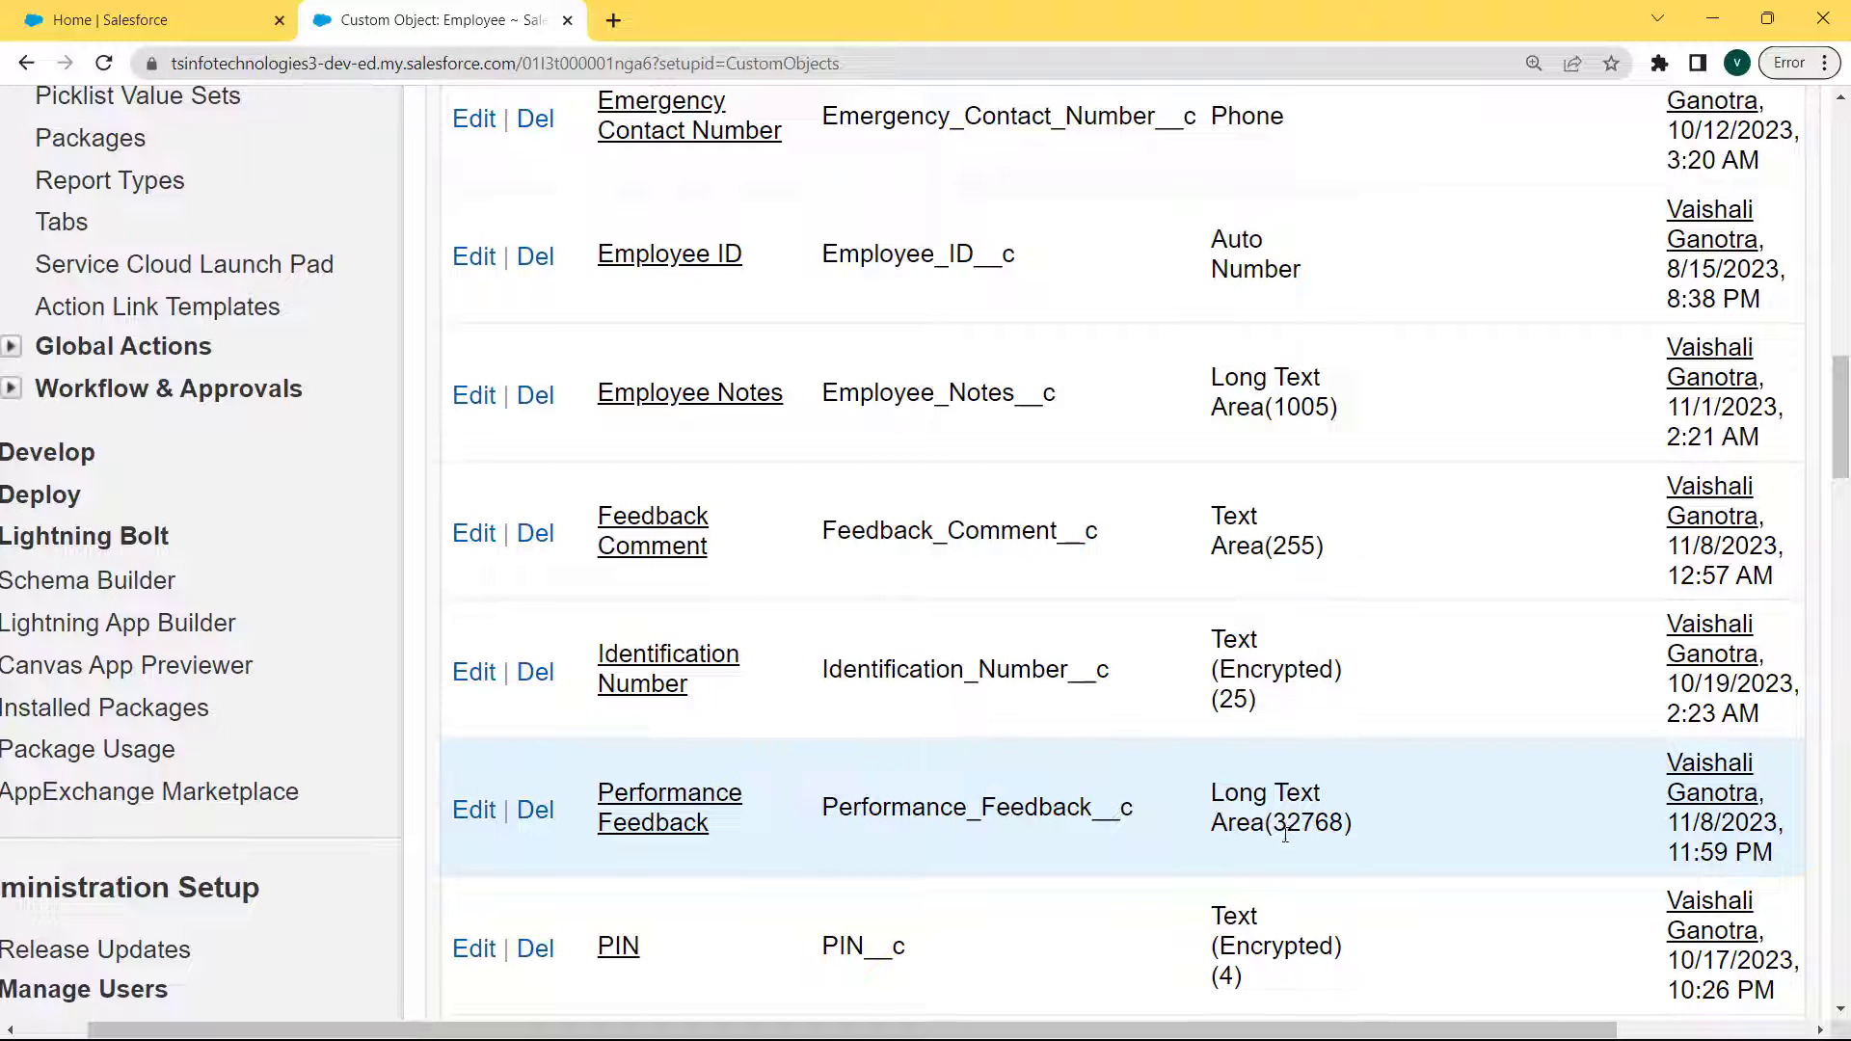
pyautogui.moveTo(1379, 839); pyautogui.dragTo(445, 815)
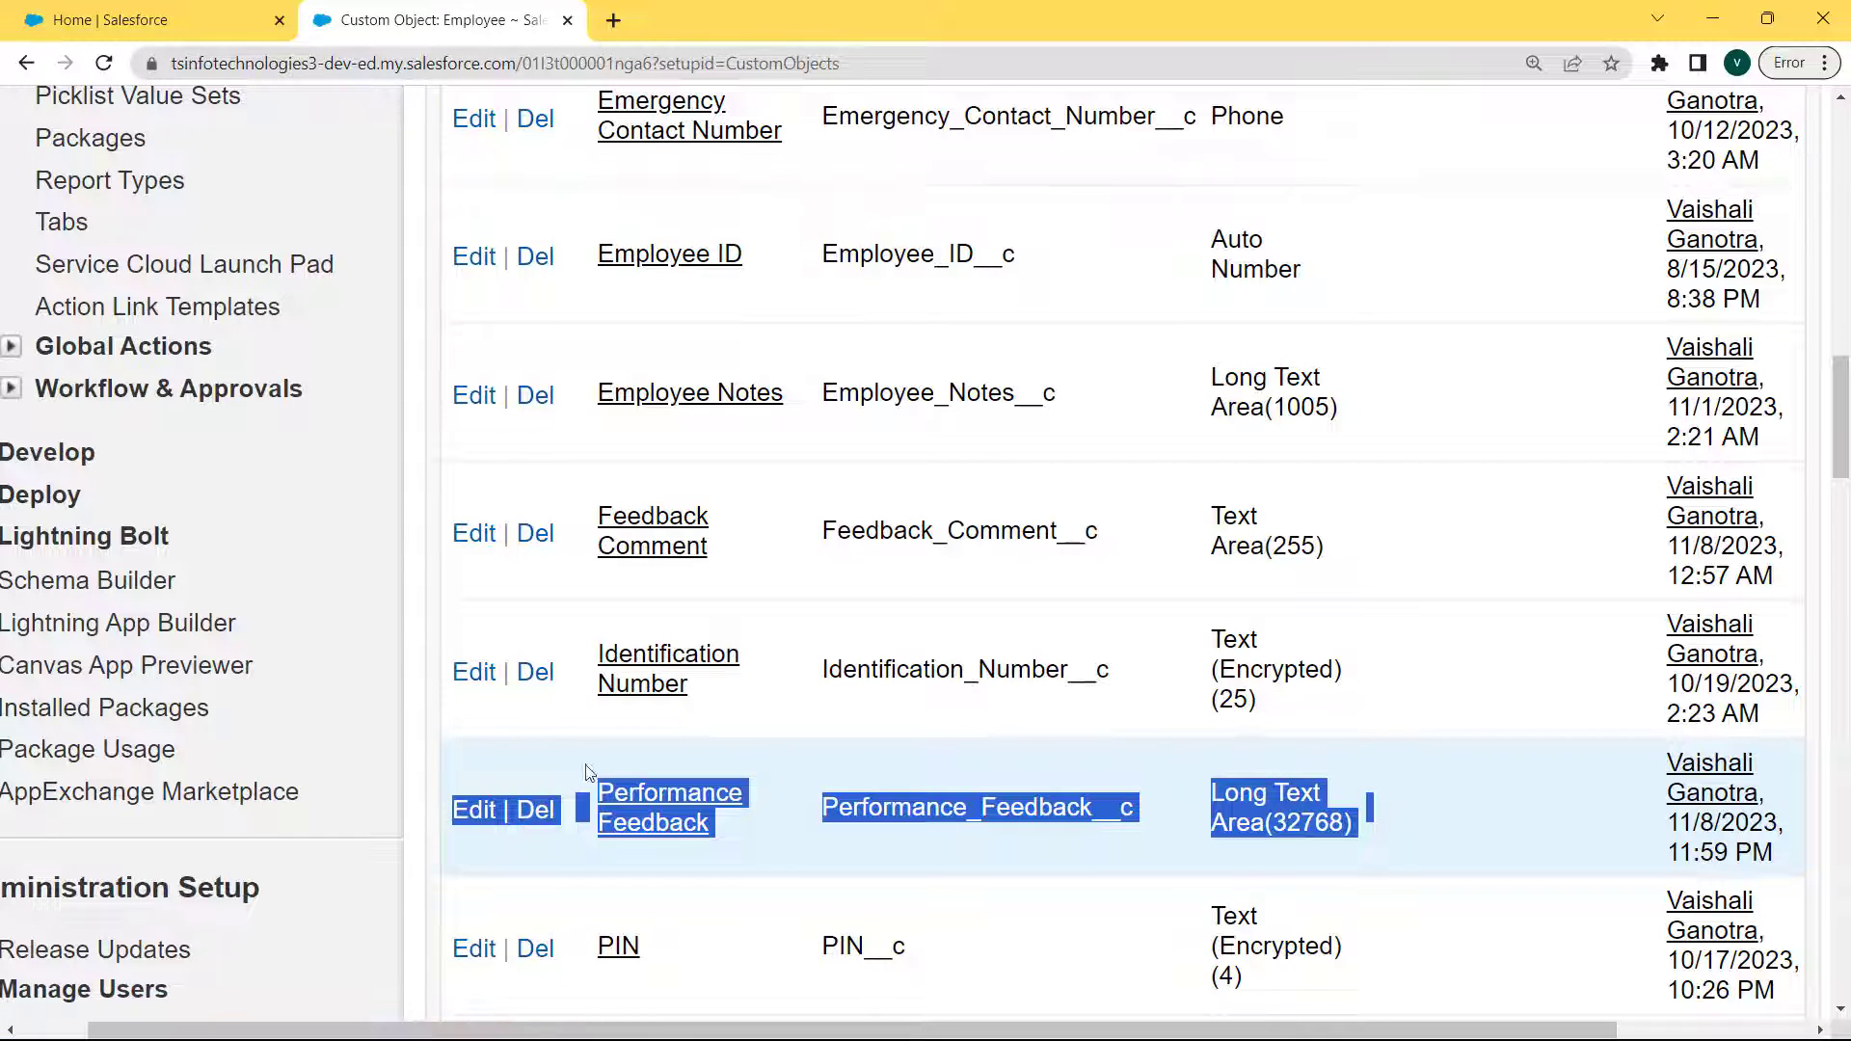